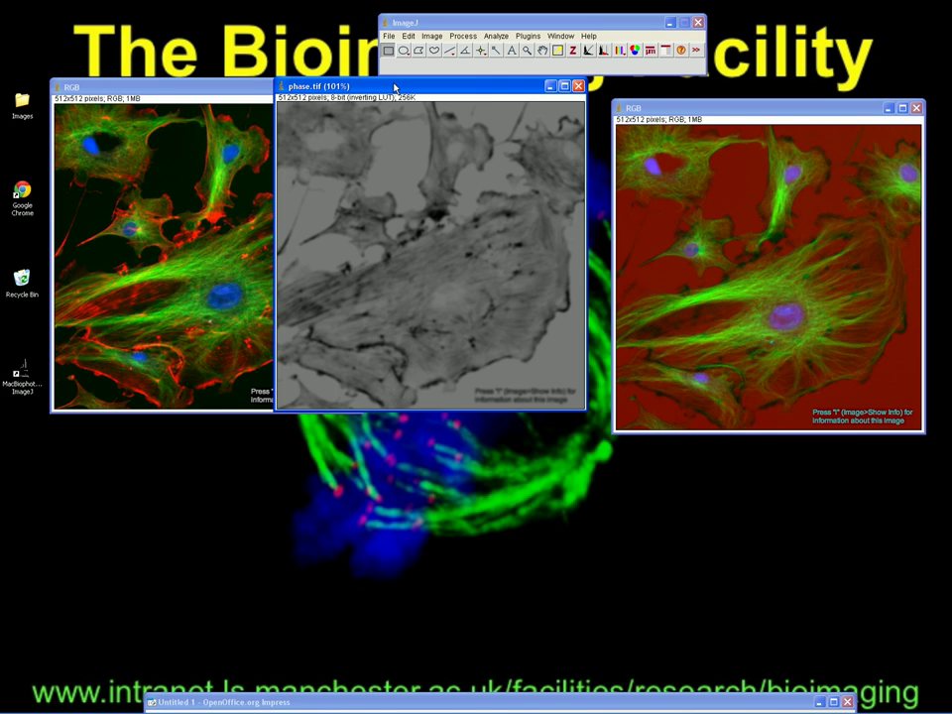
- Move the phase.tif image to the lower left of the screen
drag(472, 88, 482, 126)
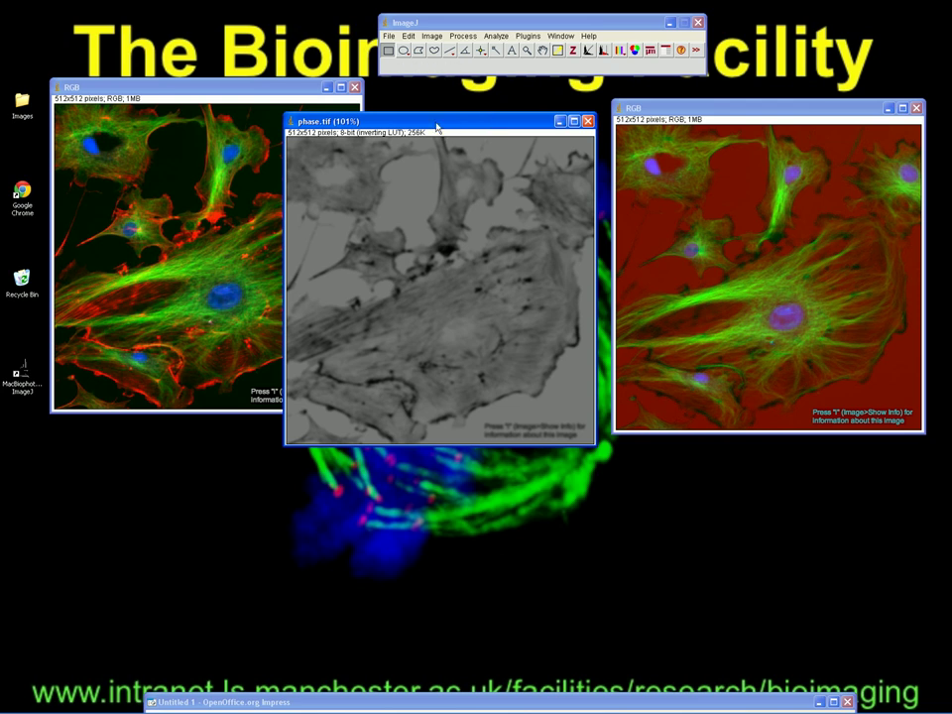
drag(421, 120, 440, 126)
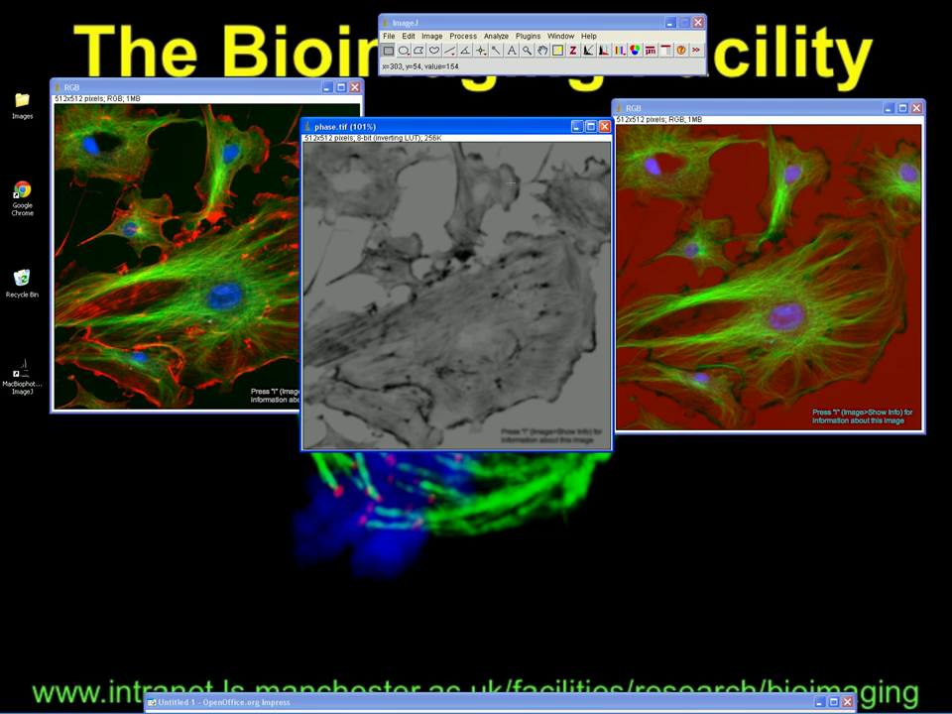
click(219, 87)
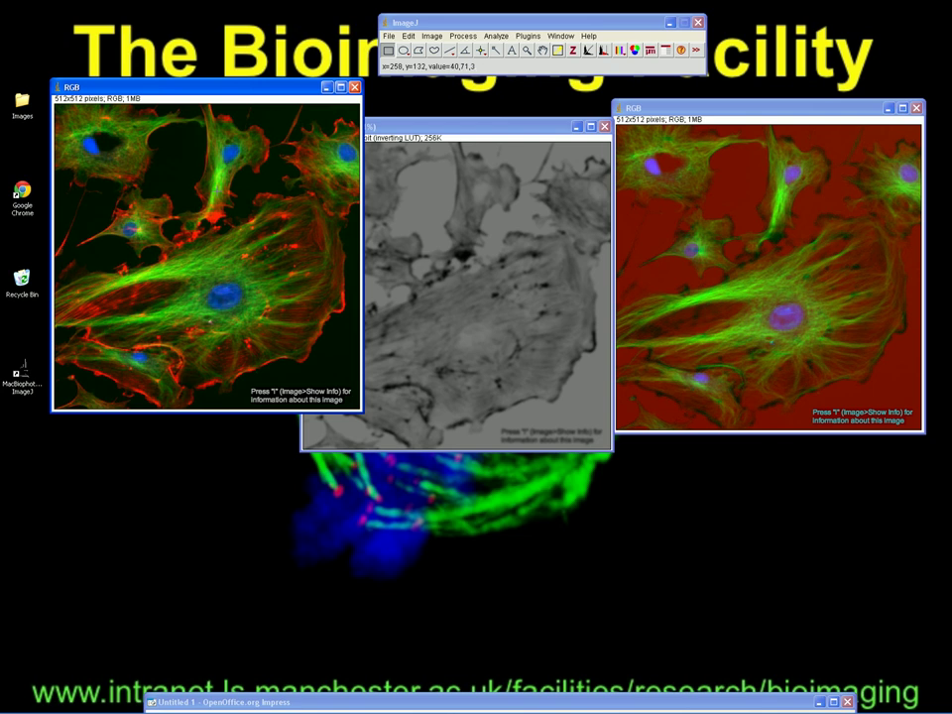
click(434, 129)
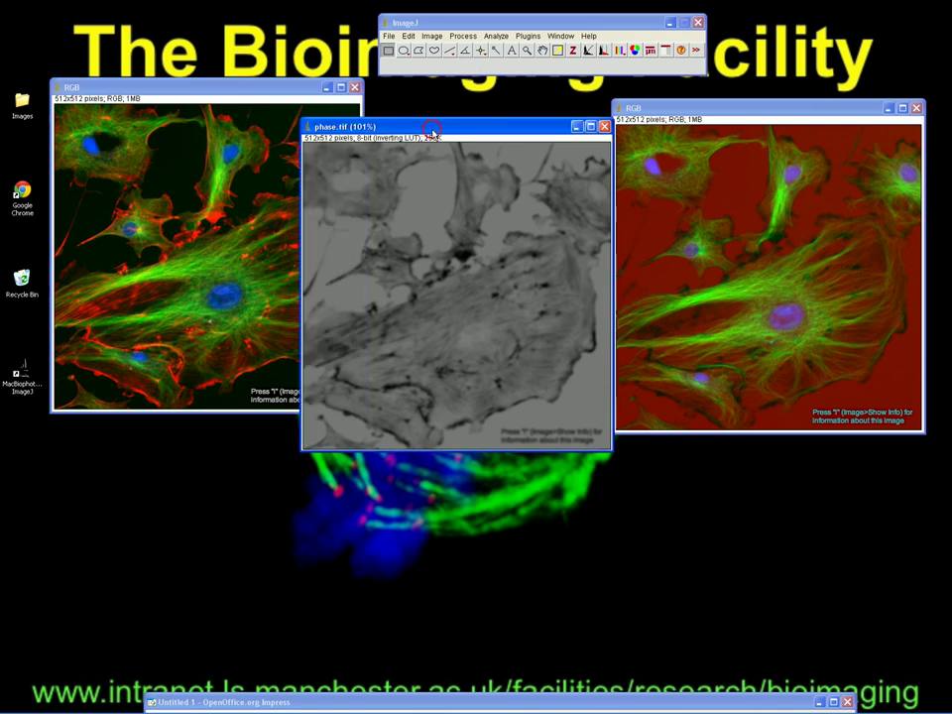
drag(433, 129, 315, 123)
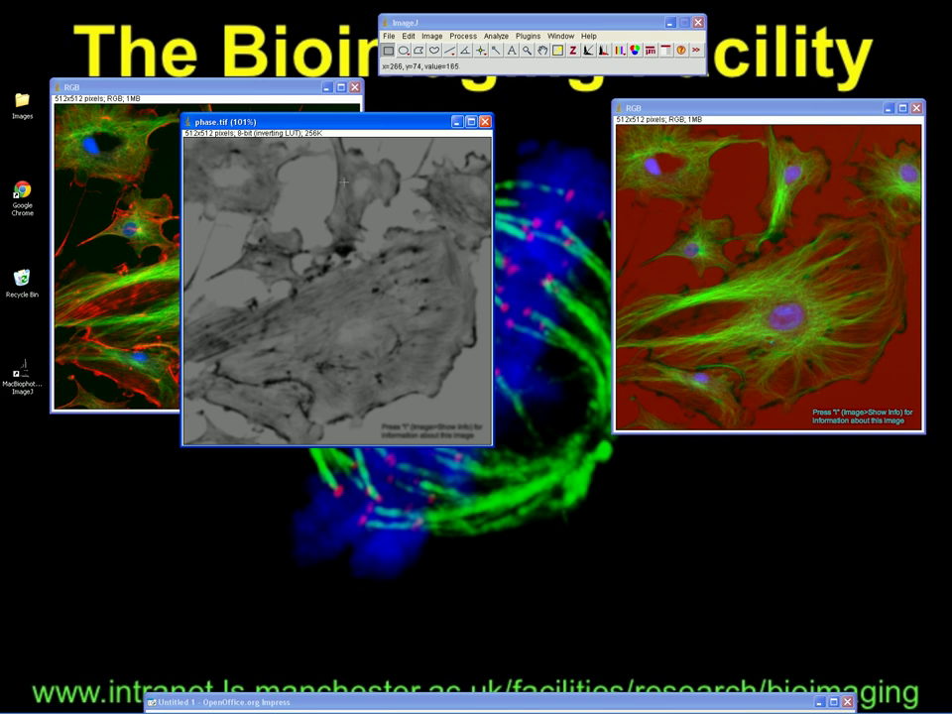
drag(343, 123, 223, 314)
- Slide the red-background colour image left beside the other colour image
drag(742, 113, 599, 103)
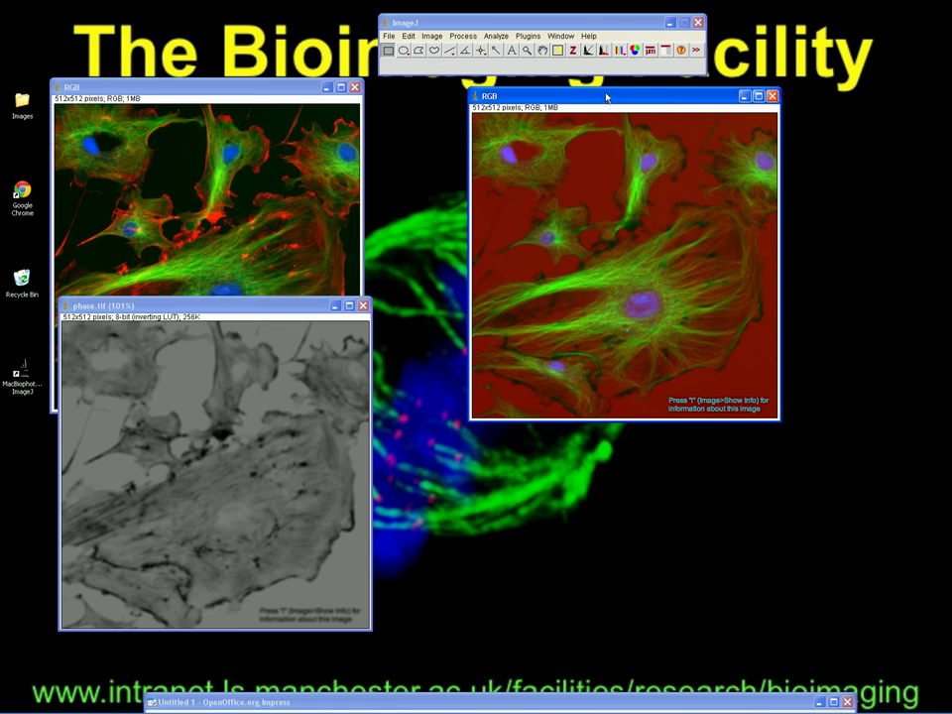
click(283, 87)
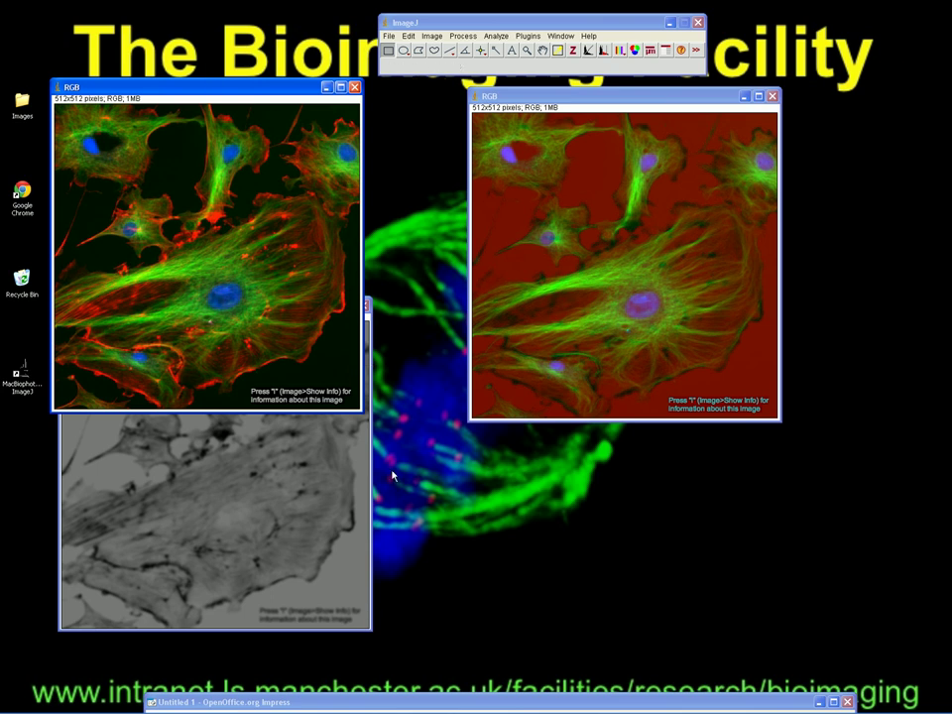
click(617, 99)
drag(618, 98, 540, 99)
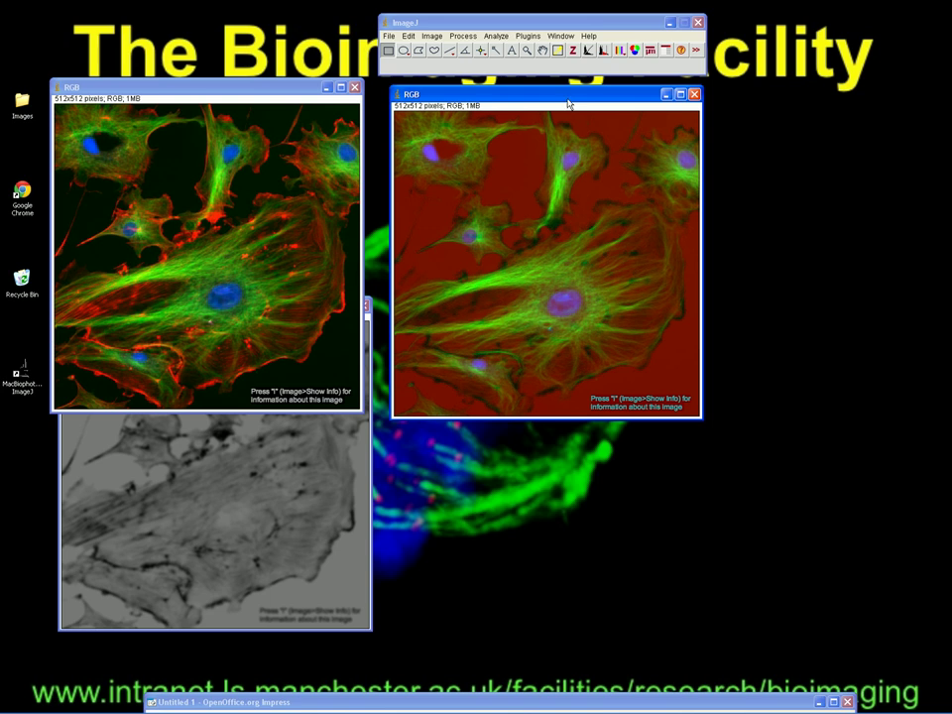
- Split the colour image into channels, placing blue on the right and green centre
click(636, 51)
drag(182, 82, 770, 265)
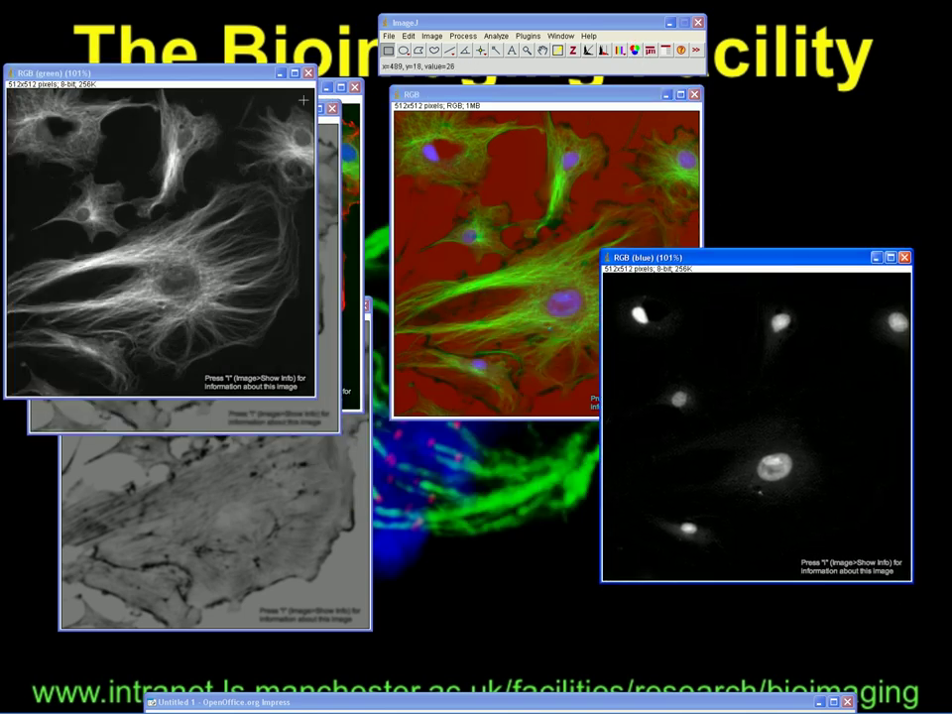
drag(185, 74, 485, 260)
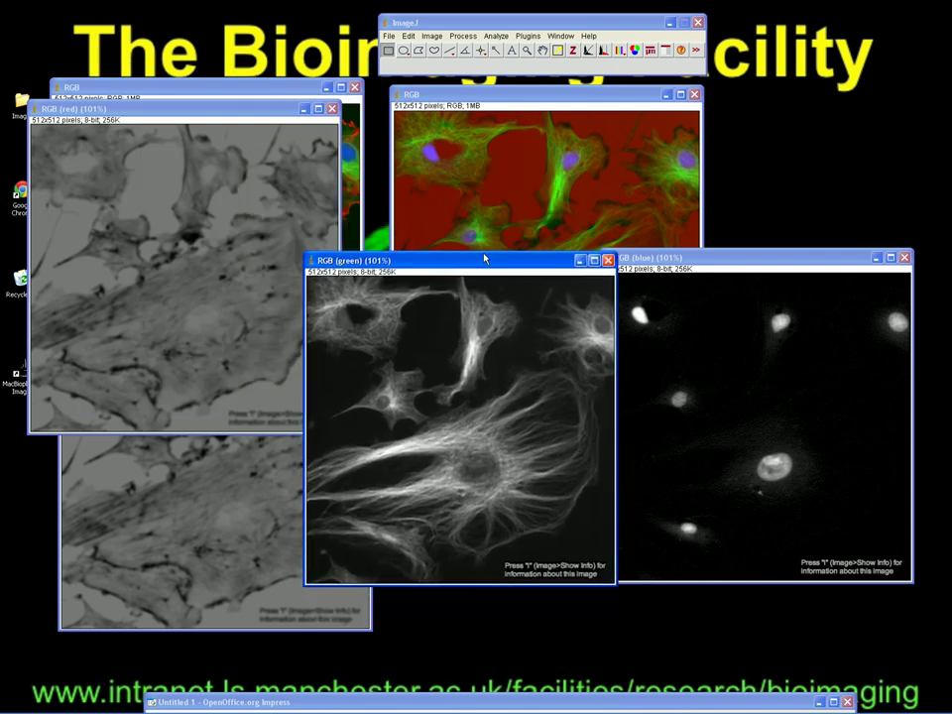
- Line up the red channel beside green and move the red-background composite left
click(182, 87)
click(39, 107)
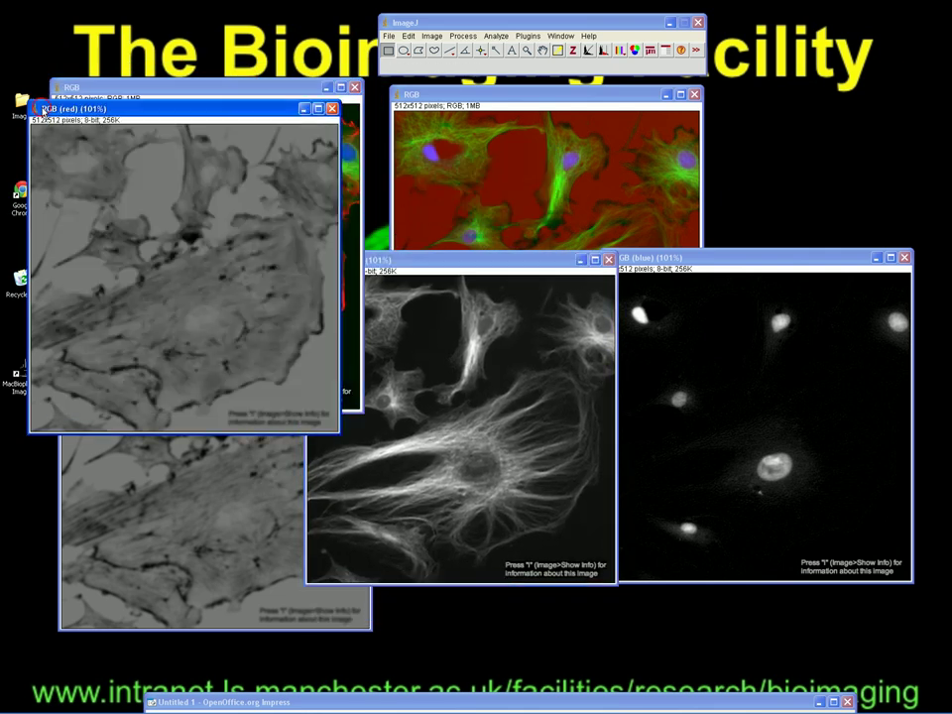
drag(148, 100, 145, 268)
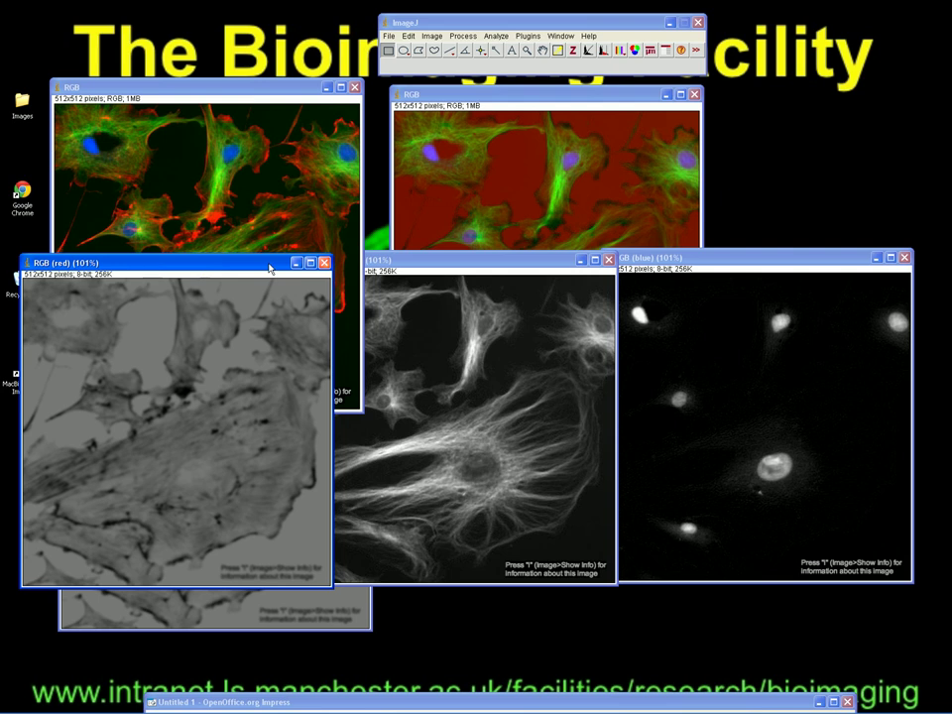
click(391, 260)
click(217, 263)
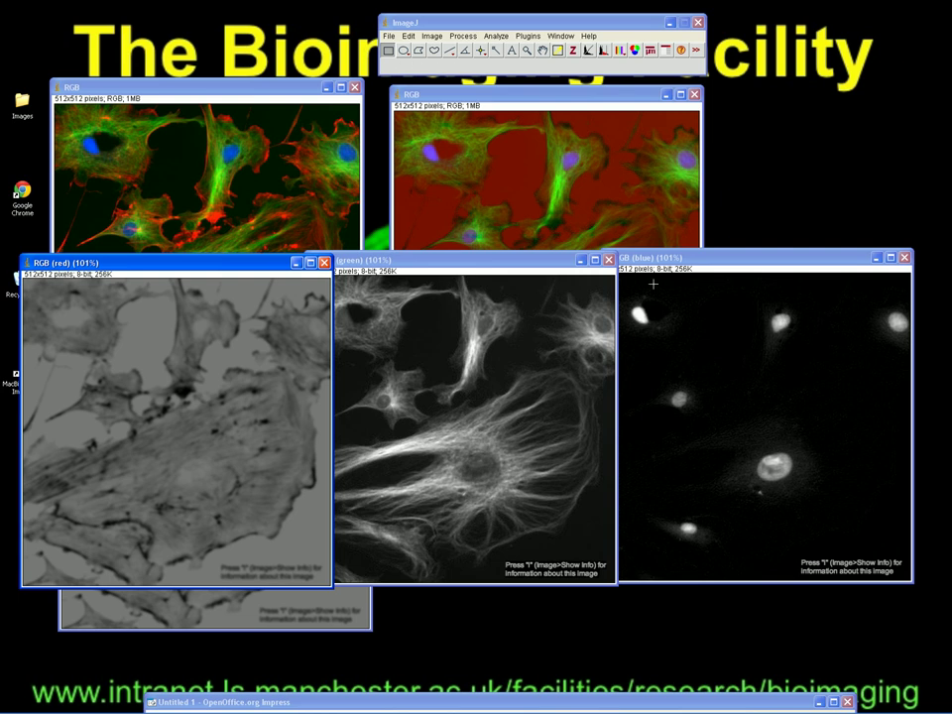
click(554, 98)
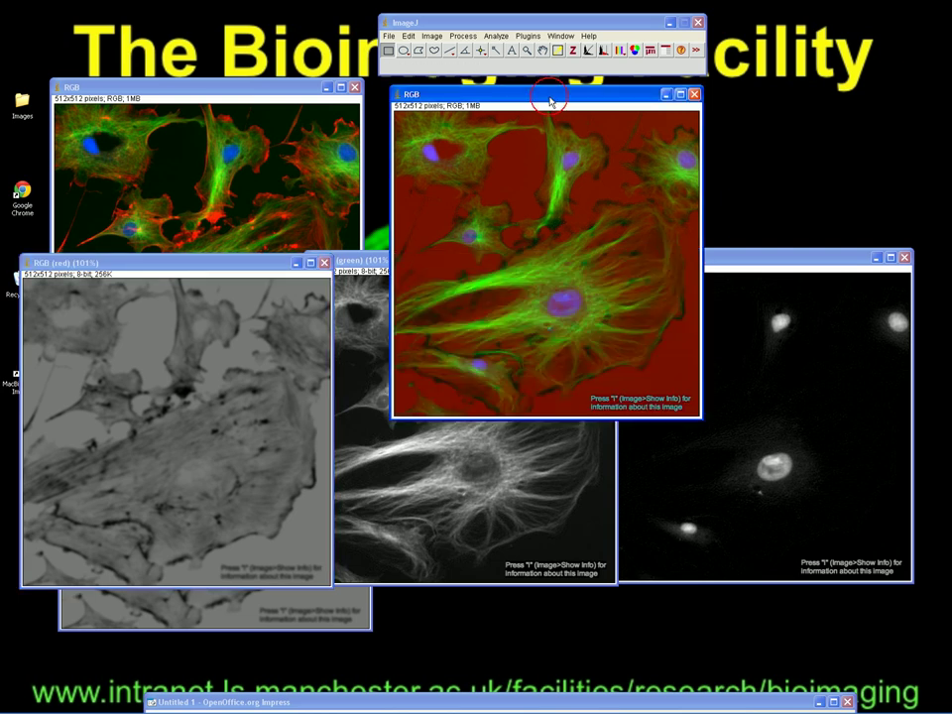
drag(554, 99, 260, 89)
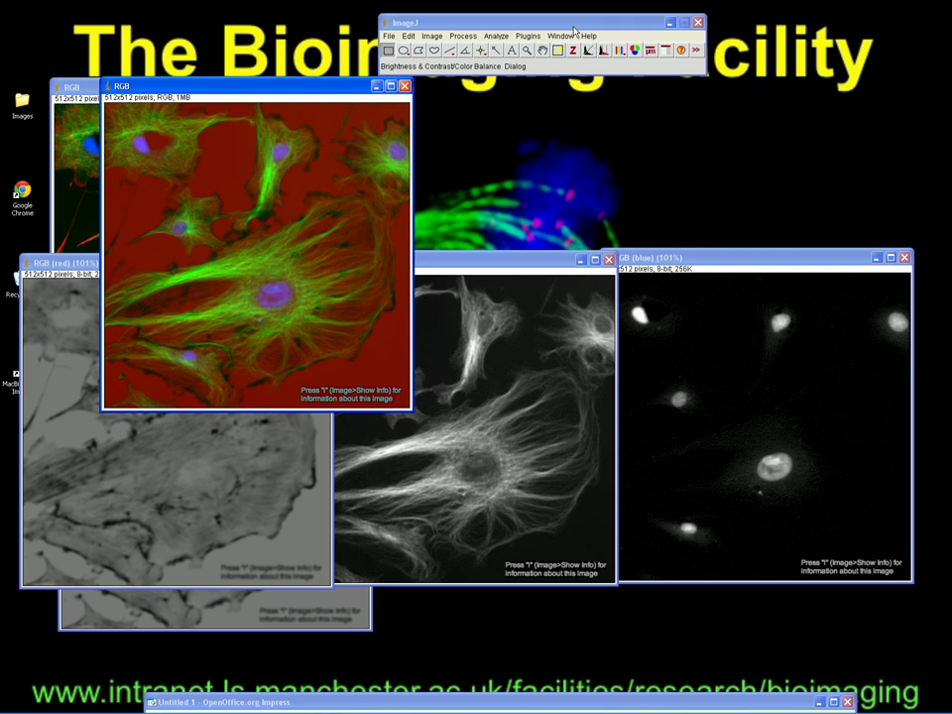
- Run RGB to Montage with horizontal layout, scale bar size 0 and Pseudo colourisation
click(527, 36)
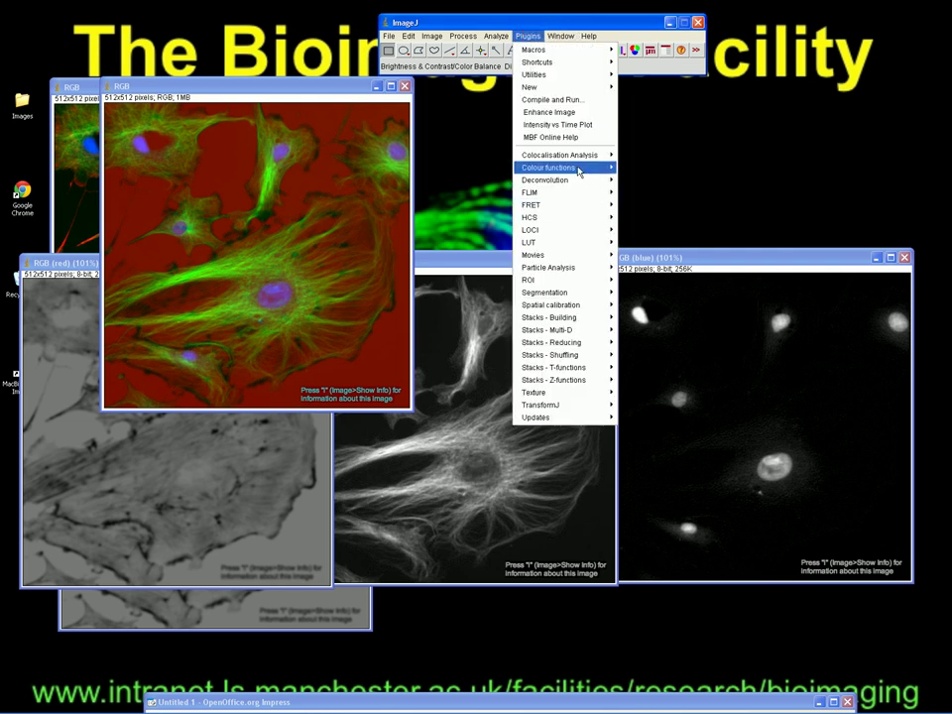
mouse_move(561, 255)
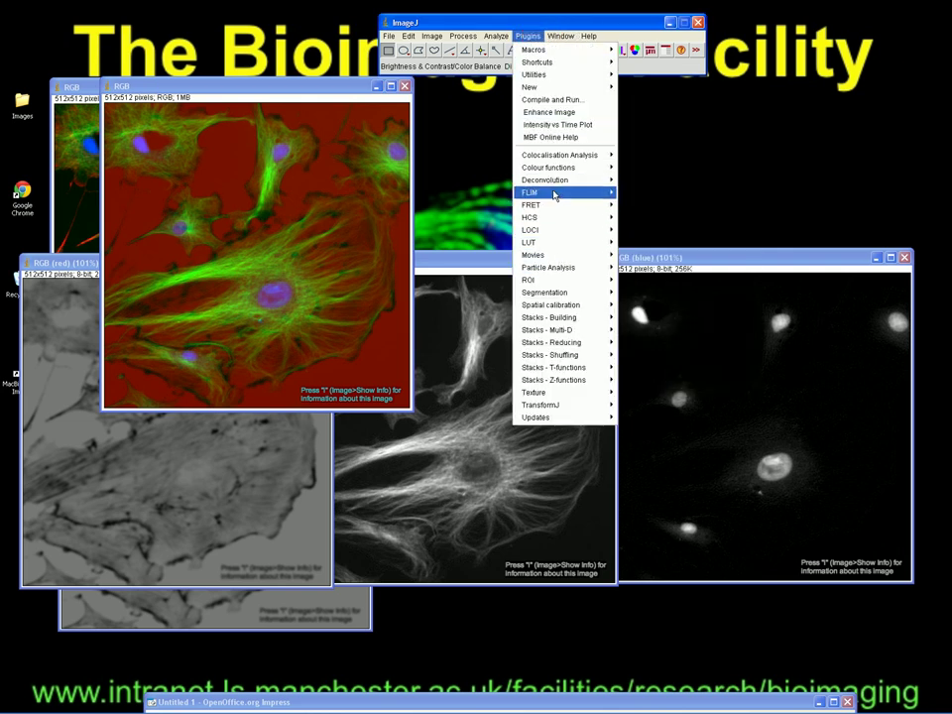
mouse_move(570, 168)
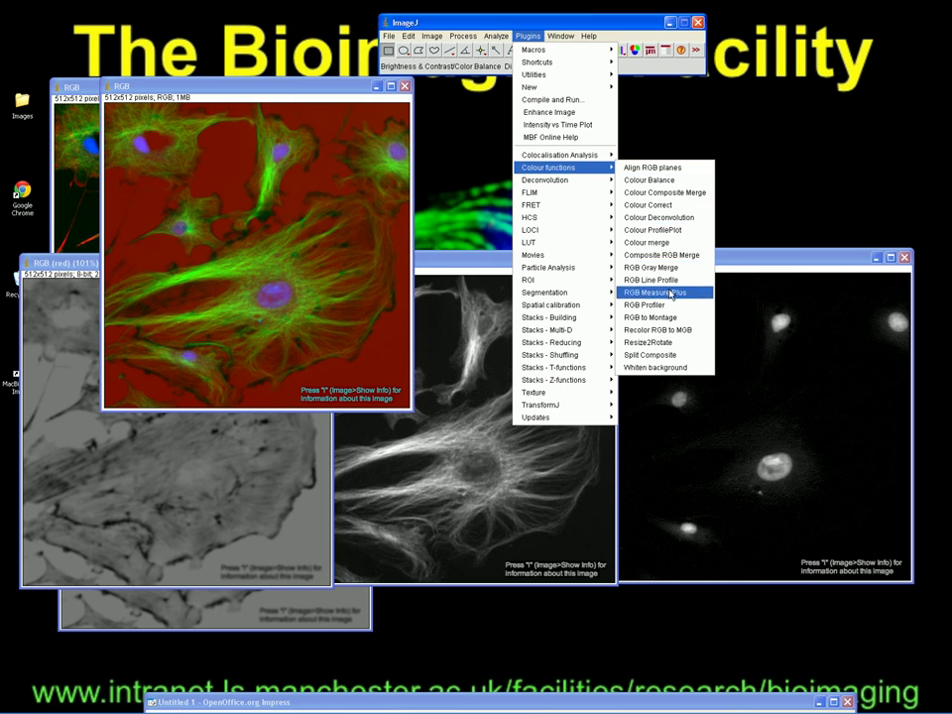
click(654, 319)
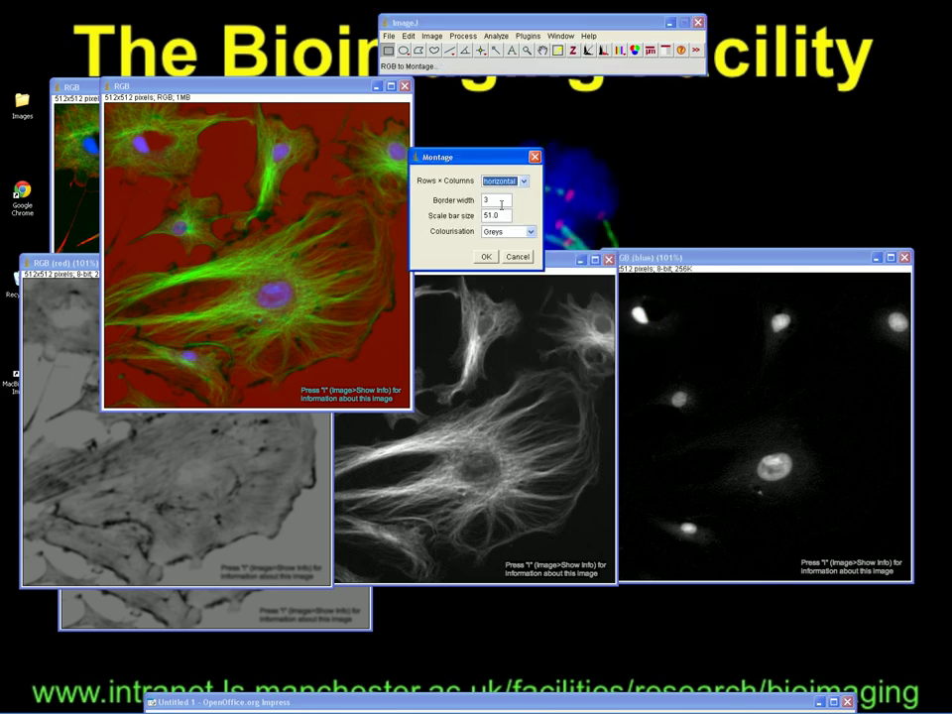
click(524, 183)
click(526, 192)
click(504, 213)
text(0)
click(529, 232)
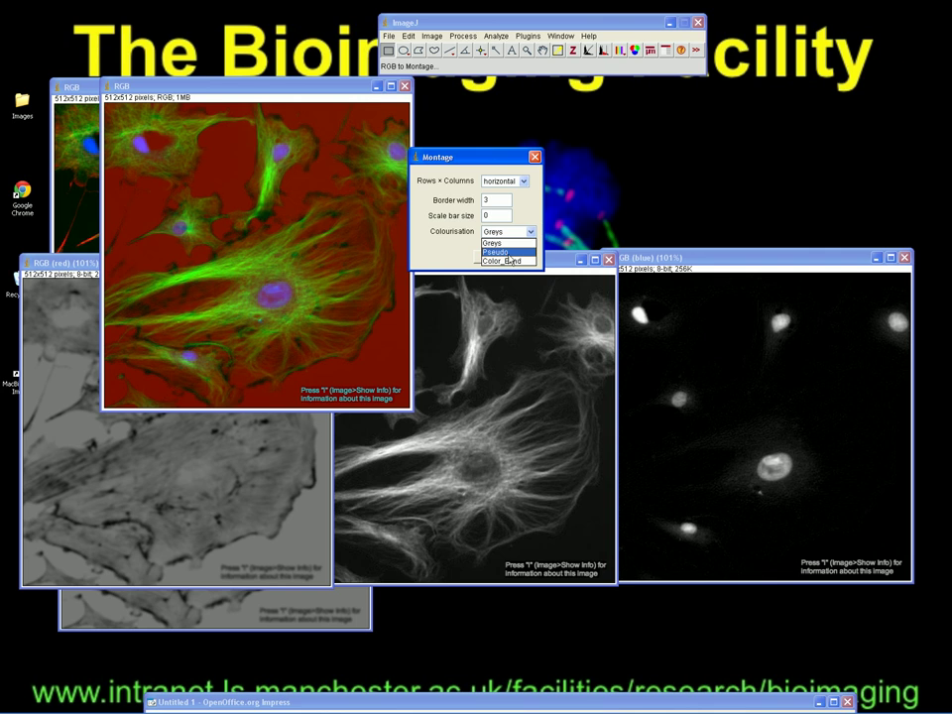
click(496, 252)
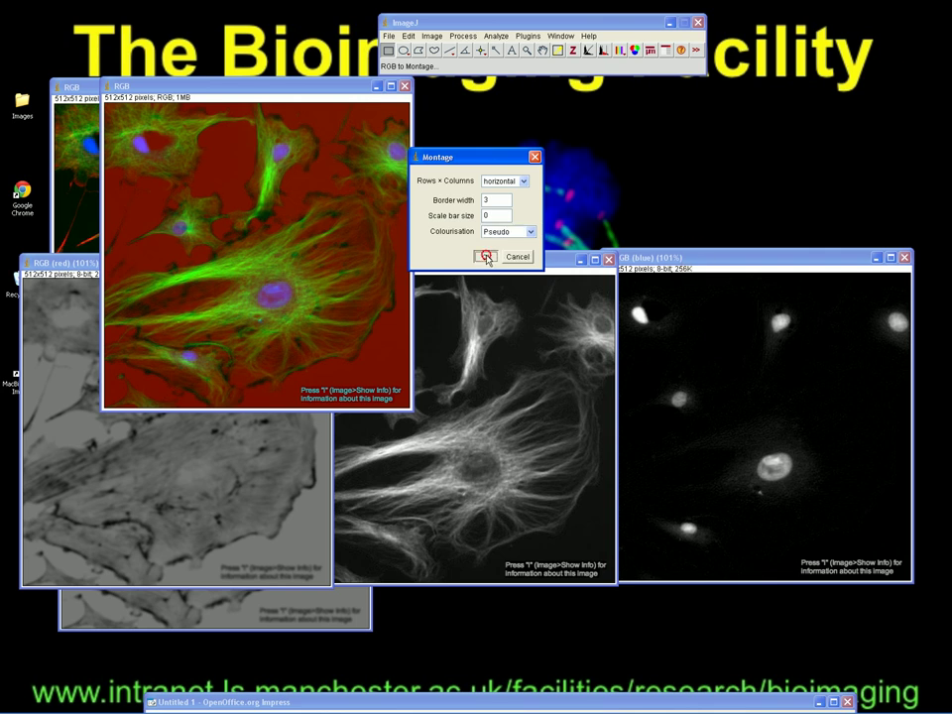
click(487, 255)
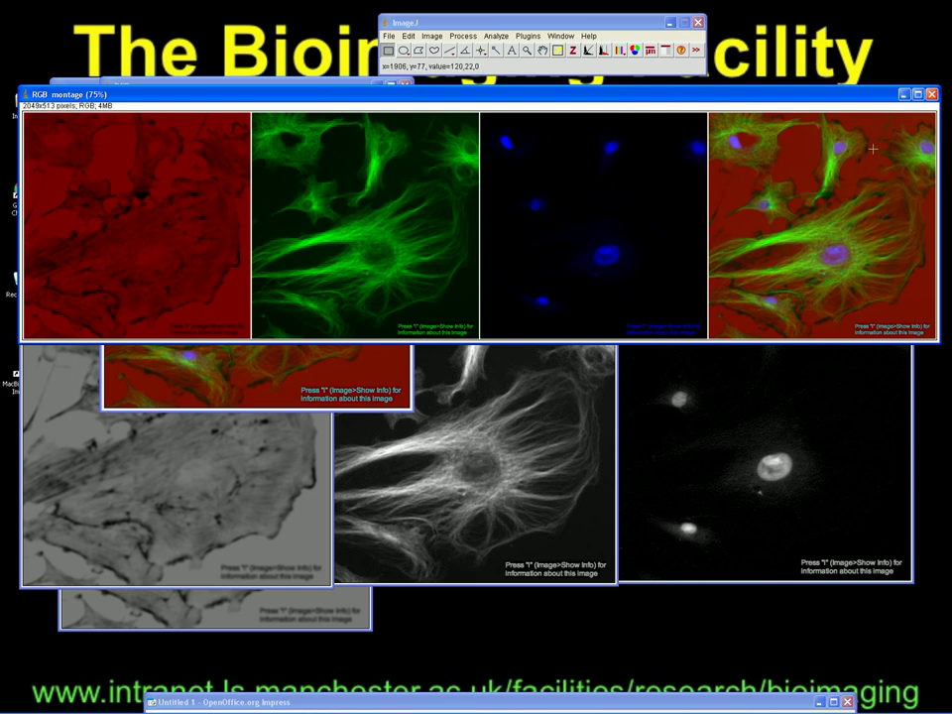
- Close the pseudo-coloured montage and retry RGB to Montage, dismissing the colour-type warning
click(931, 94)
click(525, 50)
click(526, 35)
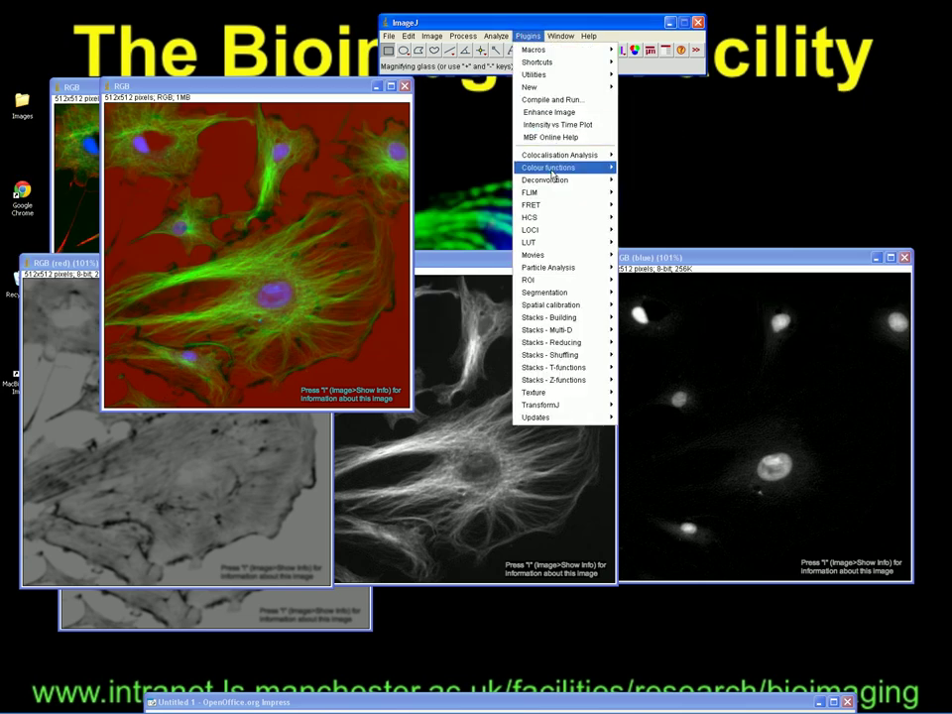
mouse_move(564, 168)
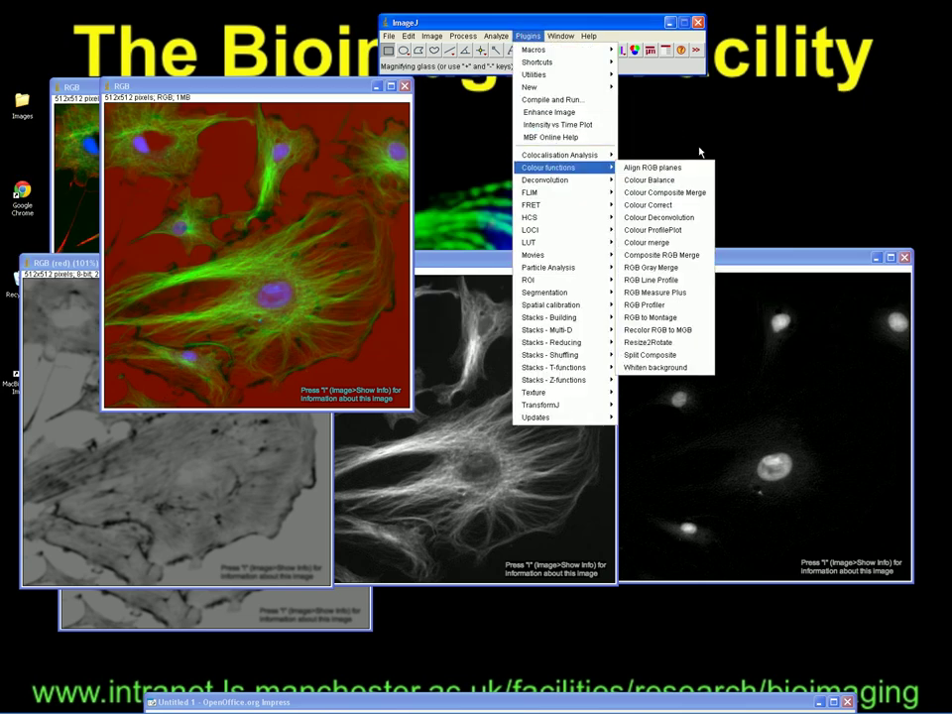
click(655, 318)
click(476, 240)
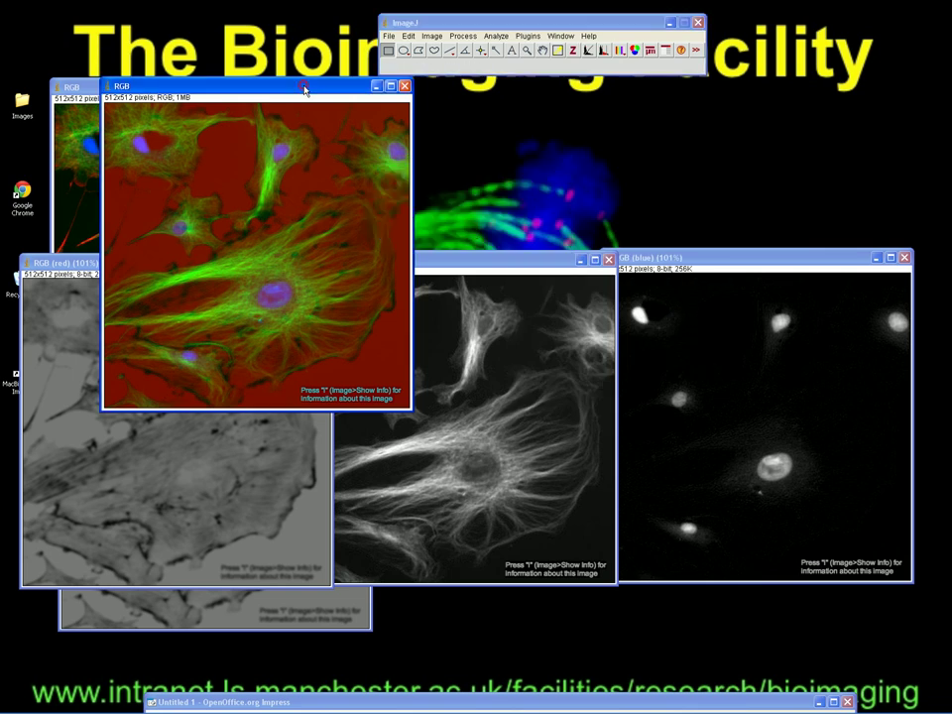
- Rebuild the horizontal four-panel montage with a 3-pixel border and the scale bar size cleared
click(527, 35)
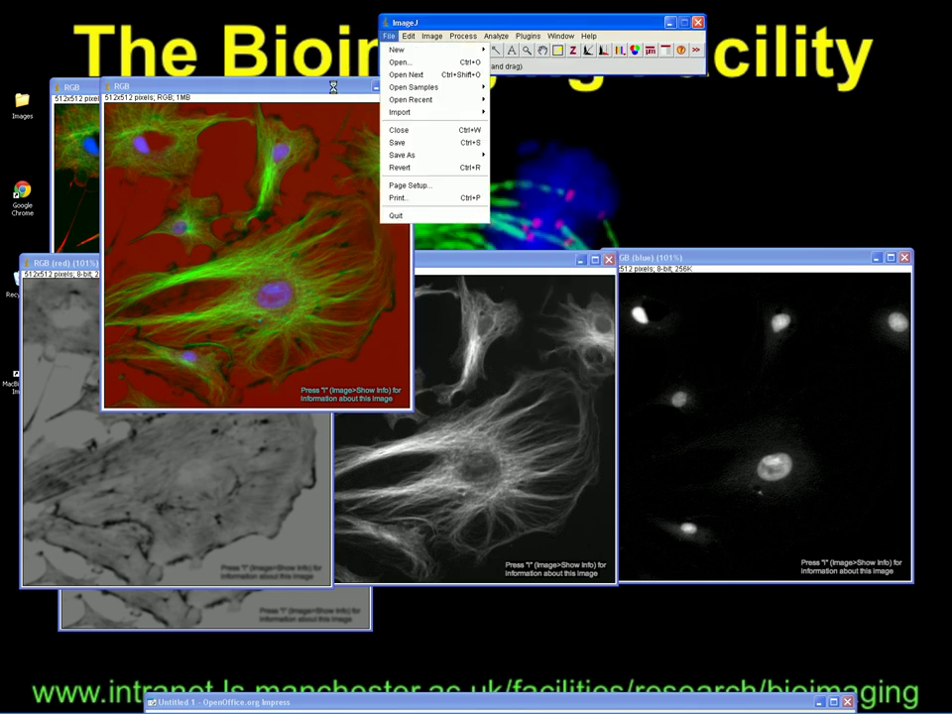
click(389, 35)
click(529, 37)
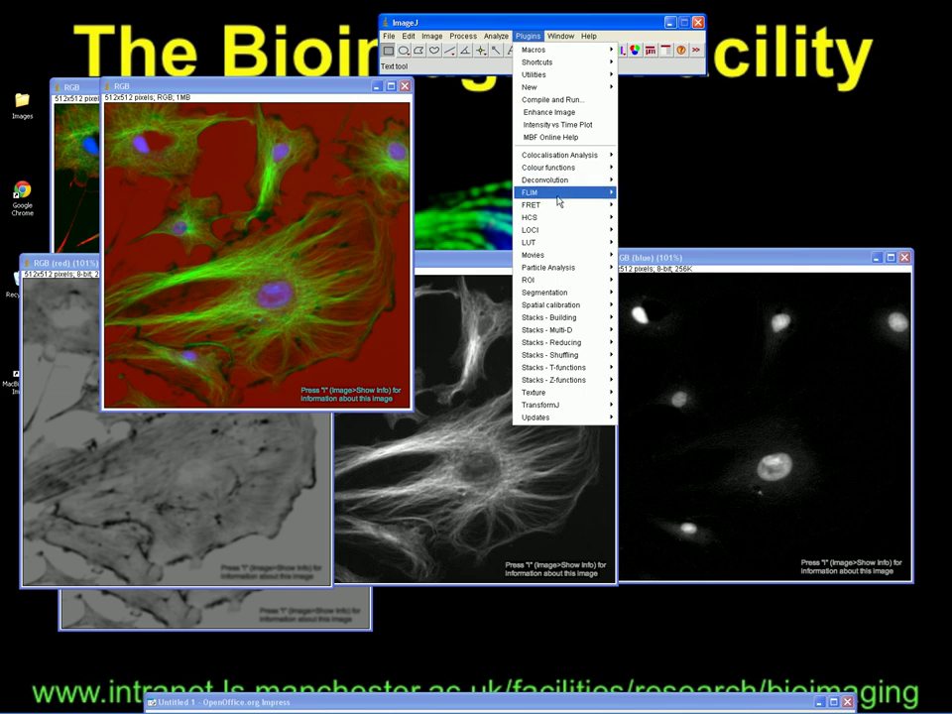
mouse_move(555, 171)
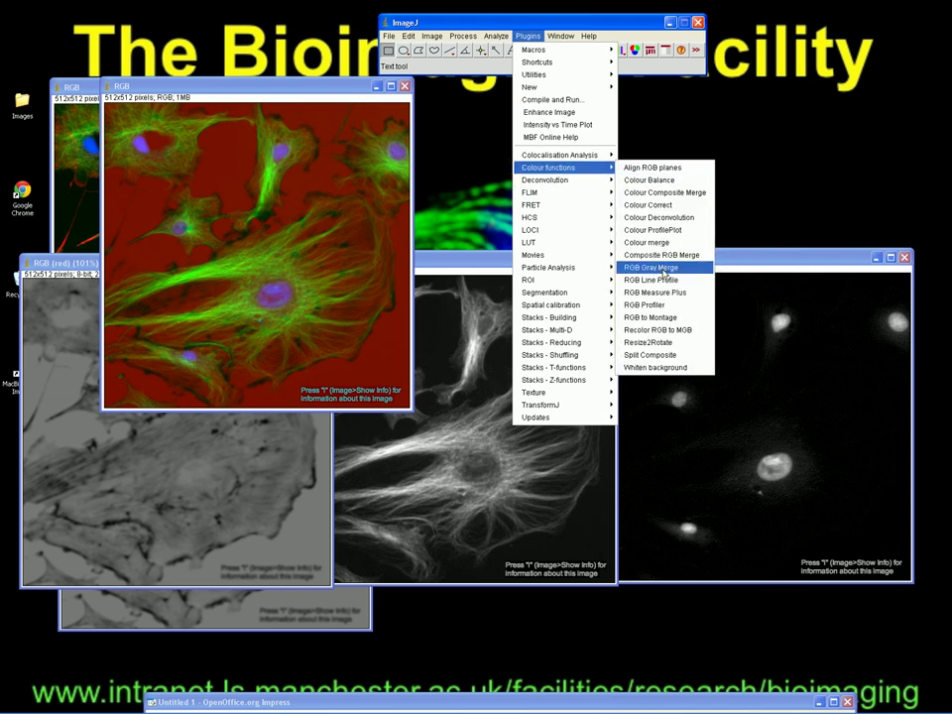
click(662, 317)
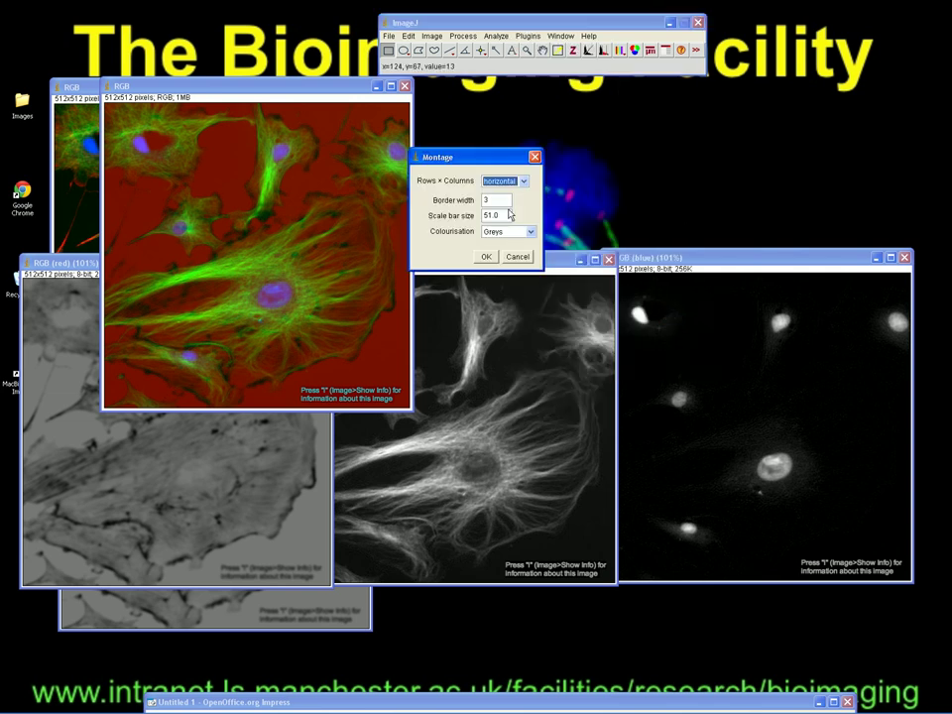
click(503, 214)
key(BackSpace)
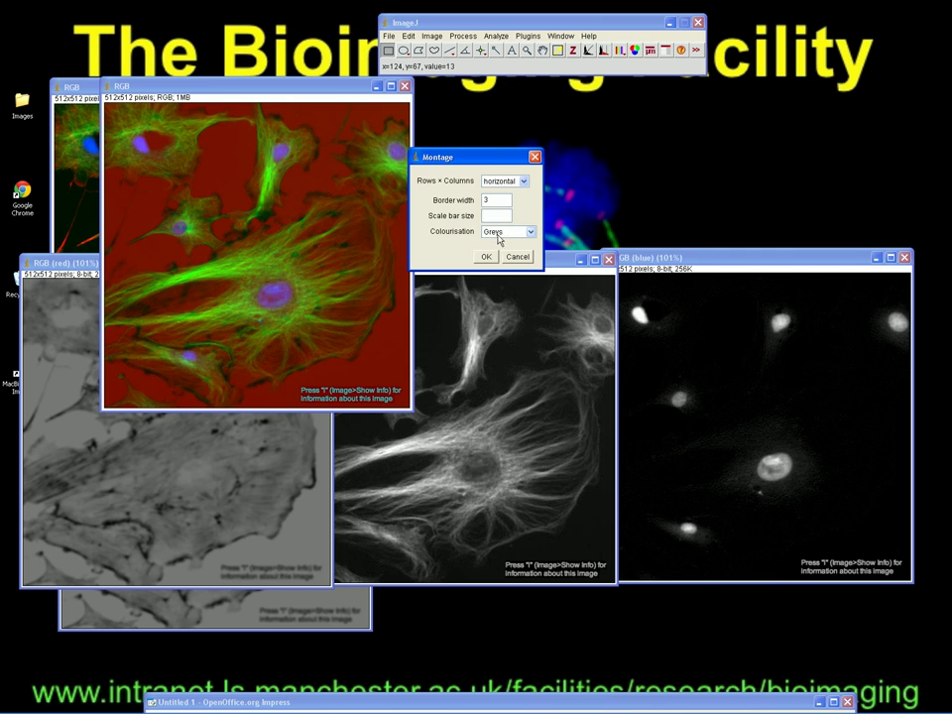
click(486, 257)
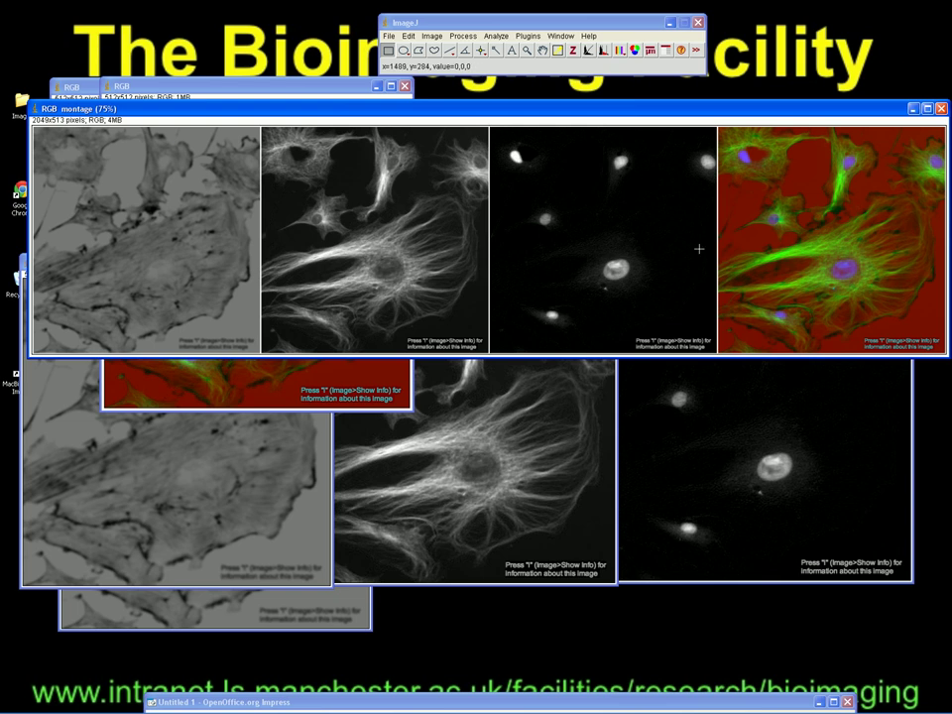
- Close the montage window and shift the red-background RGB image to the right
click(942, 109)
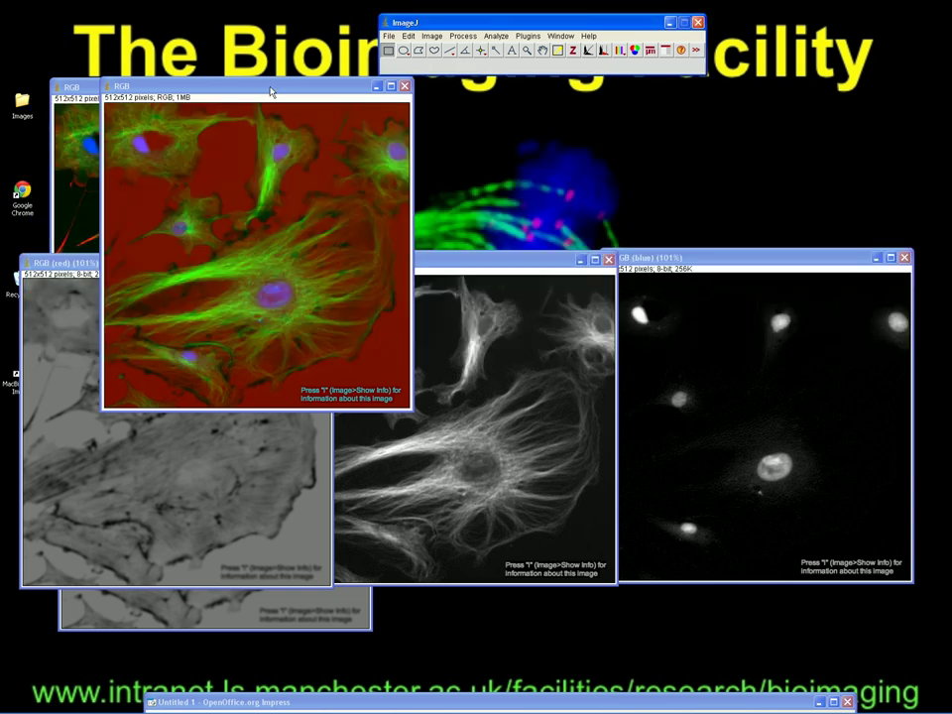
drag(279, 93, 329, 86)
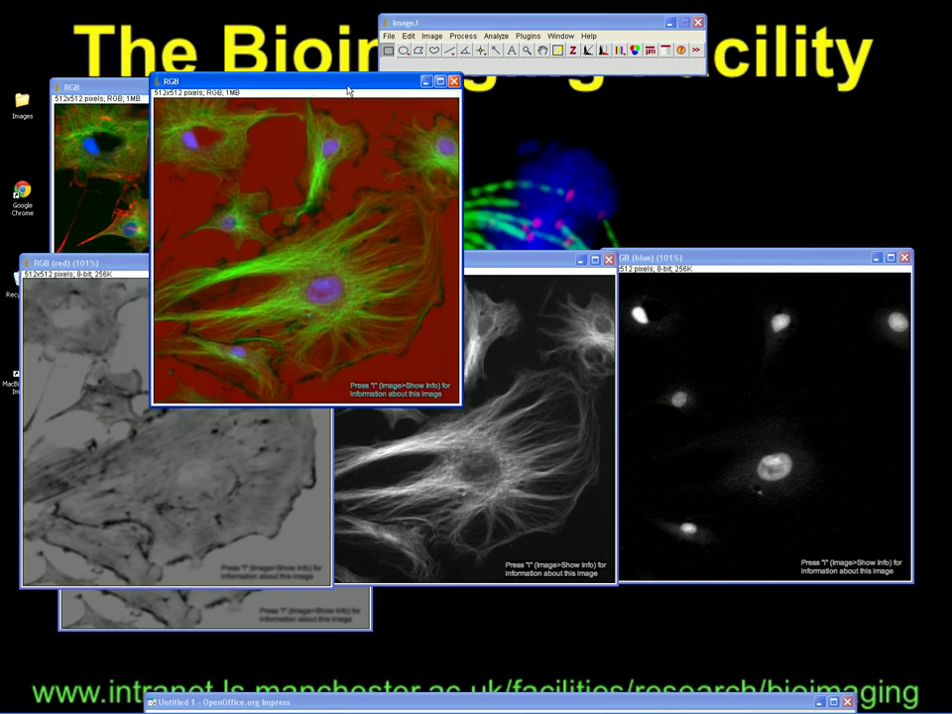
drag(347, 90, 393, 88)
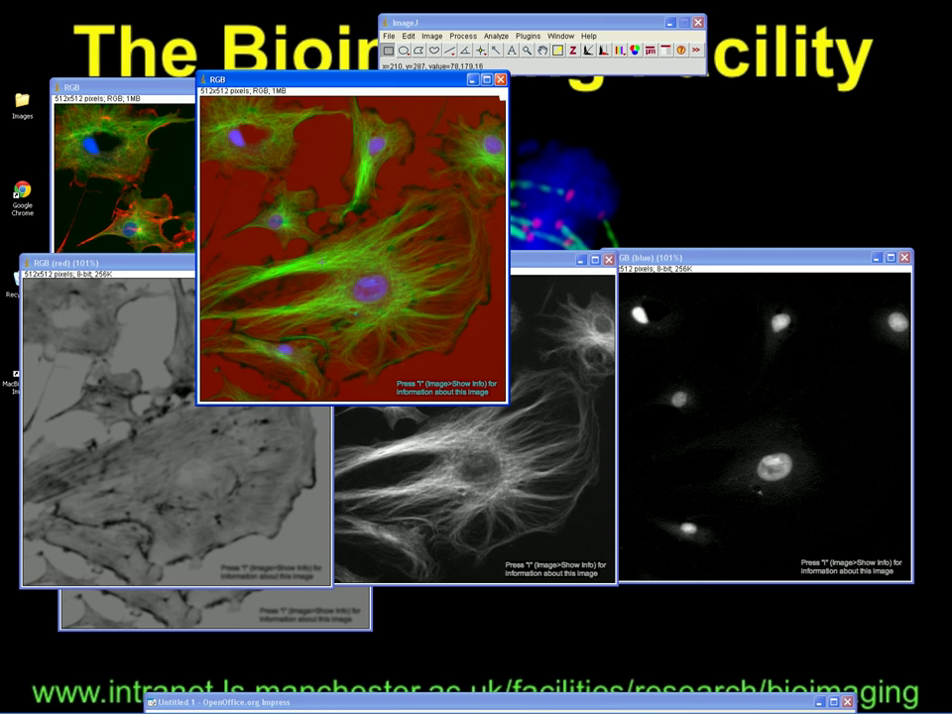
- Discard the red-background RGB image, select the green and blue channels, and bring up Color Merge
click(500, 79)
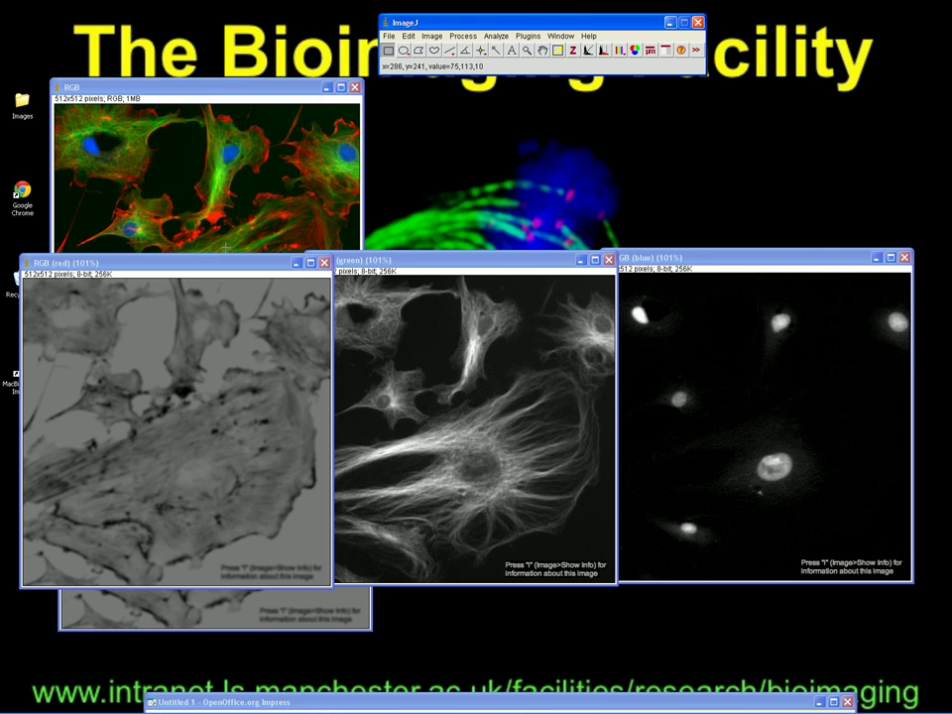
click(411, 256)
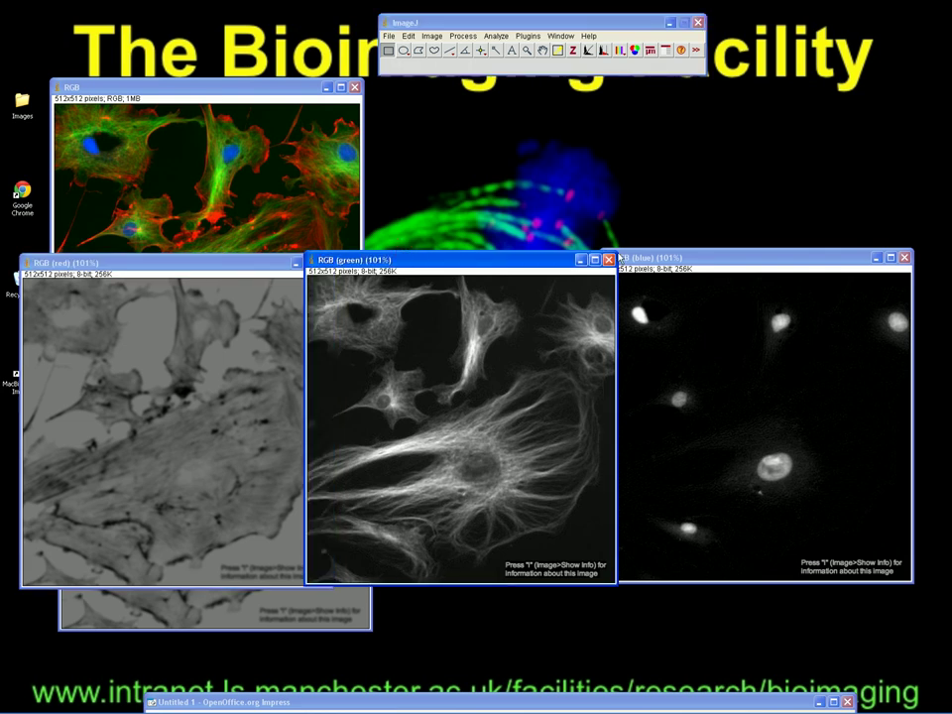
click(712, 257)
click(411, 262)
click(716, 257)
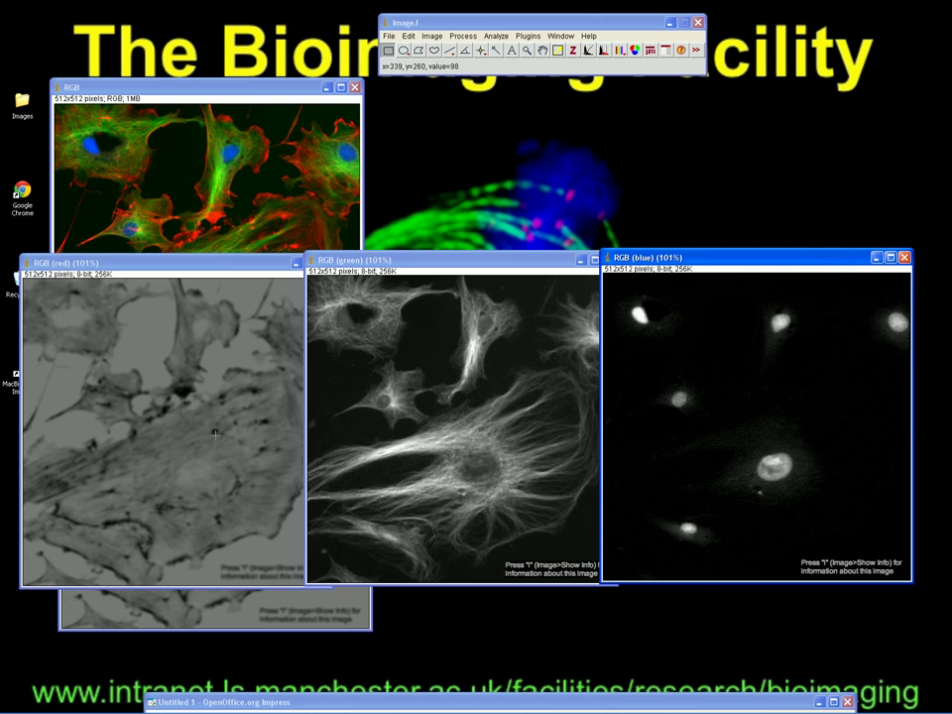
click(635, 52)
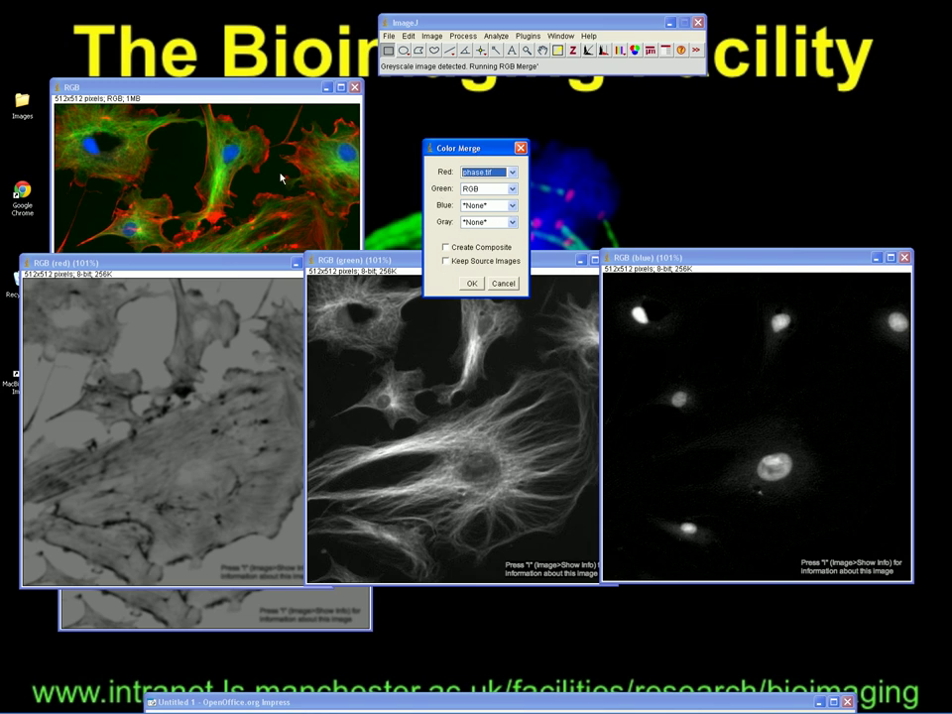
- Merge with Red *None*, Green RGB (green), Blue RGB (blue), Gray RGB (red), keeping source images
click(513, 172)
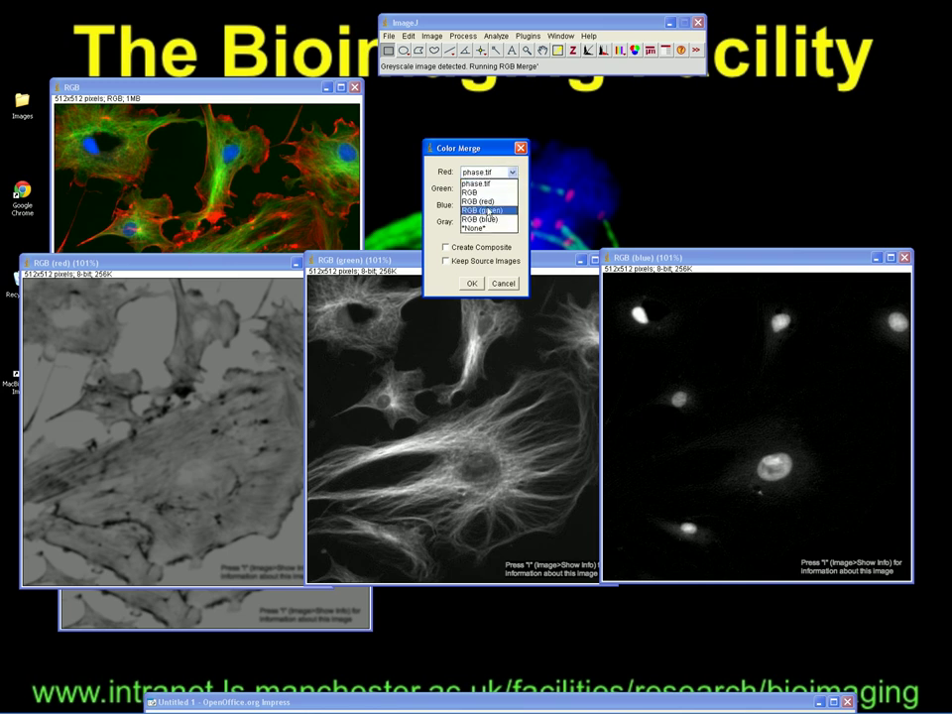
click(483, 230)
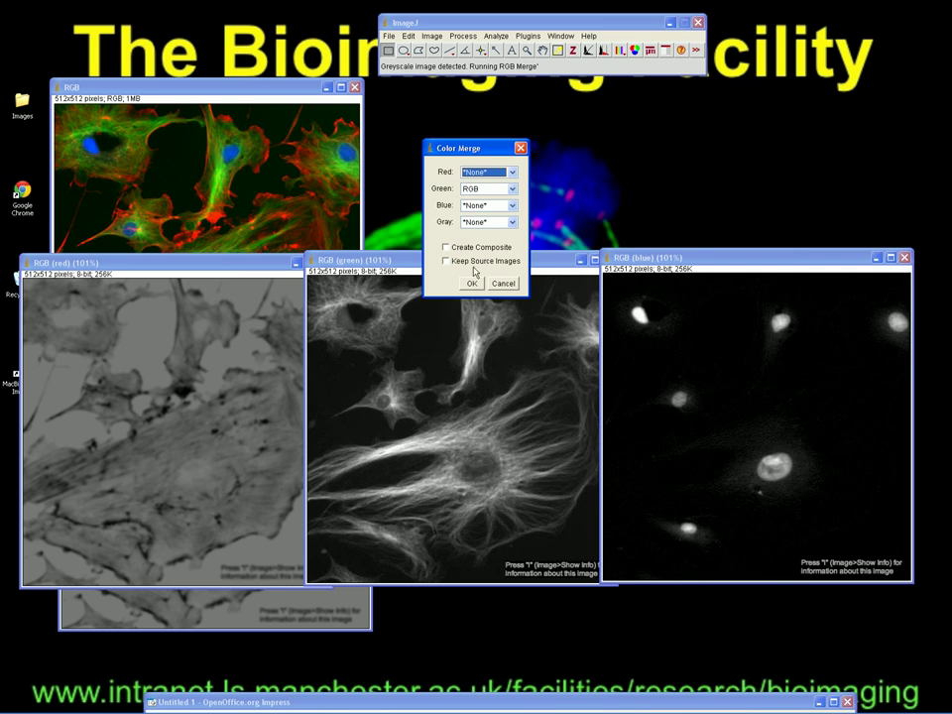
click(496, 189)
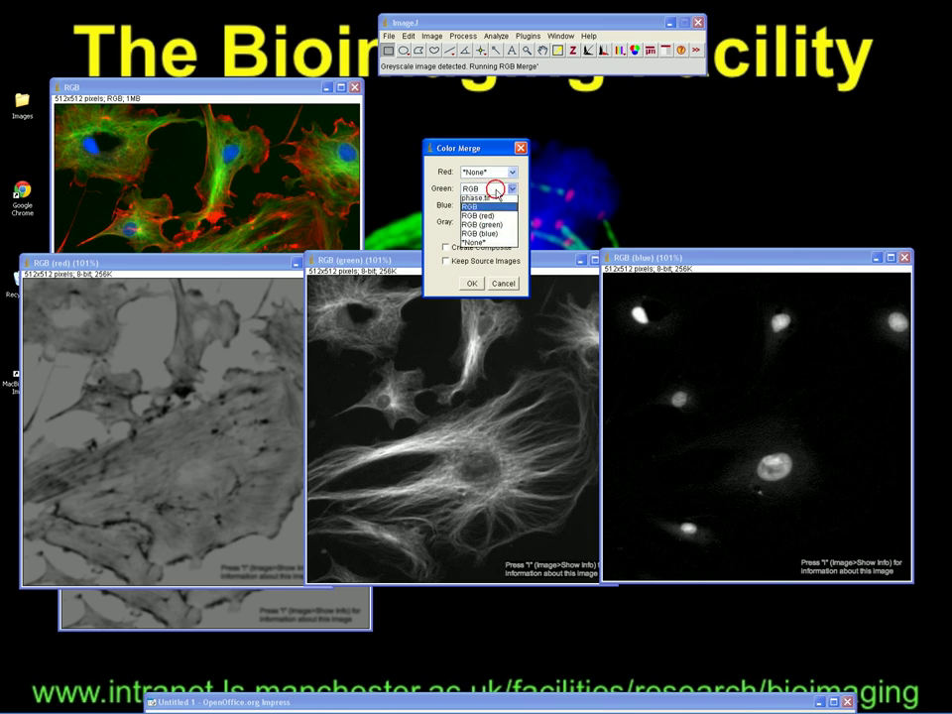
click(493, 226)
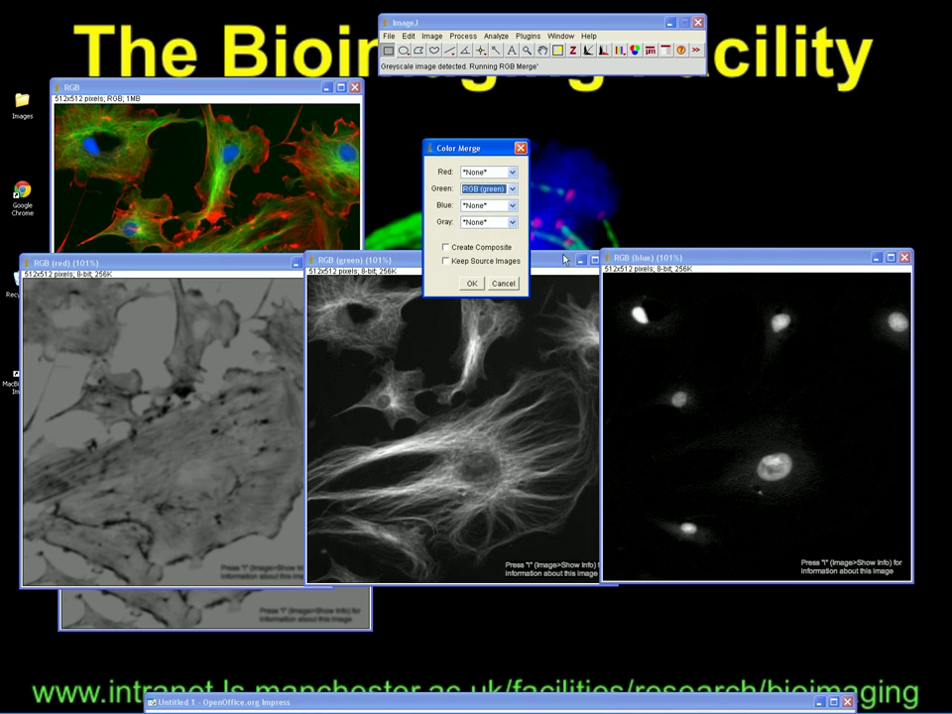
click(501, 206)
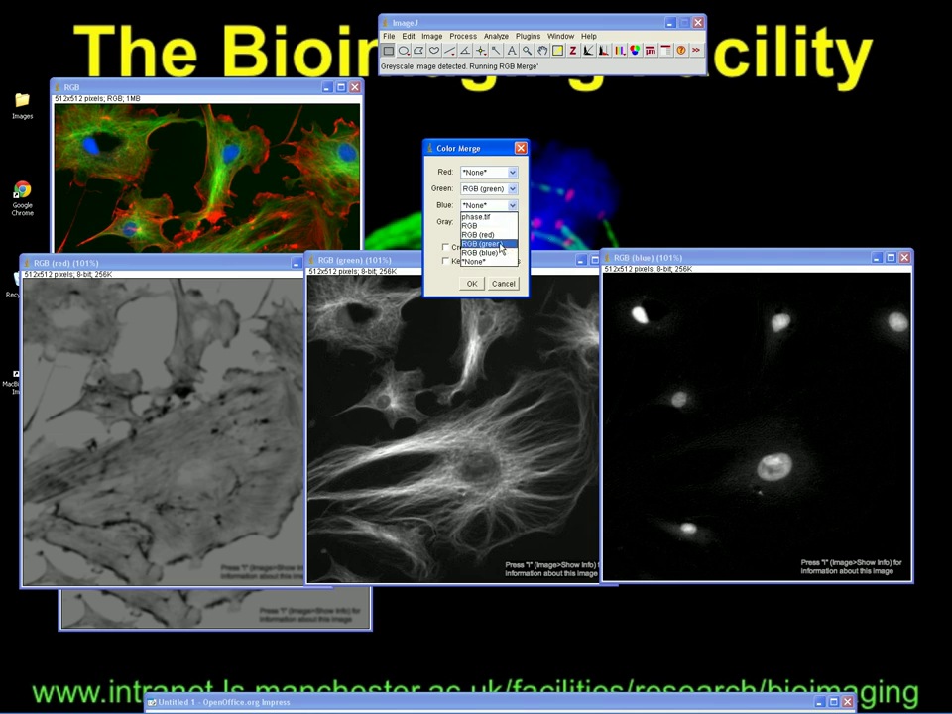
click(496, 252)
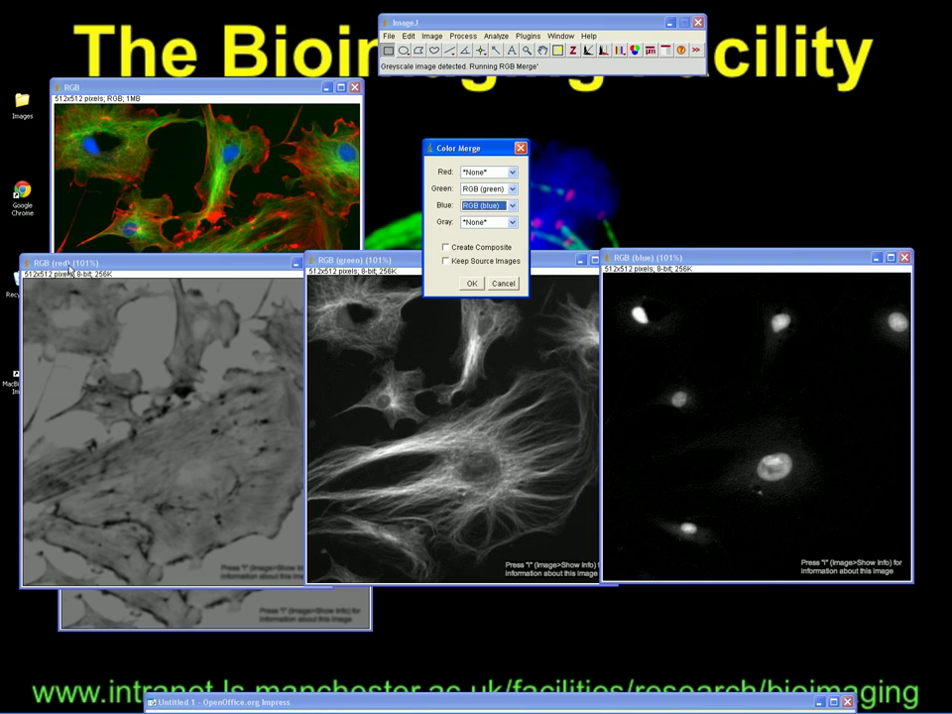
click(512, 224)
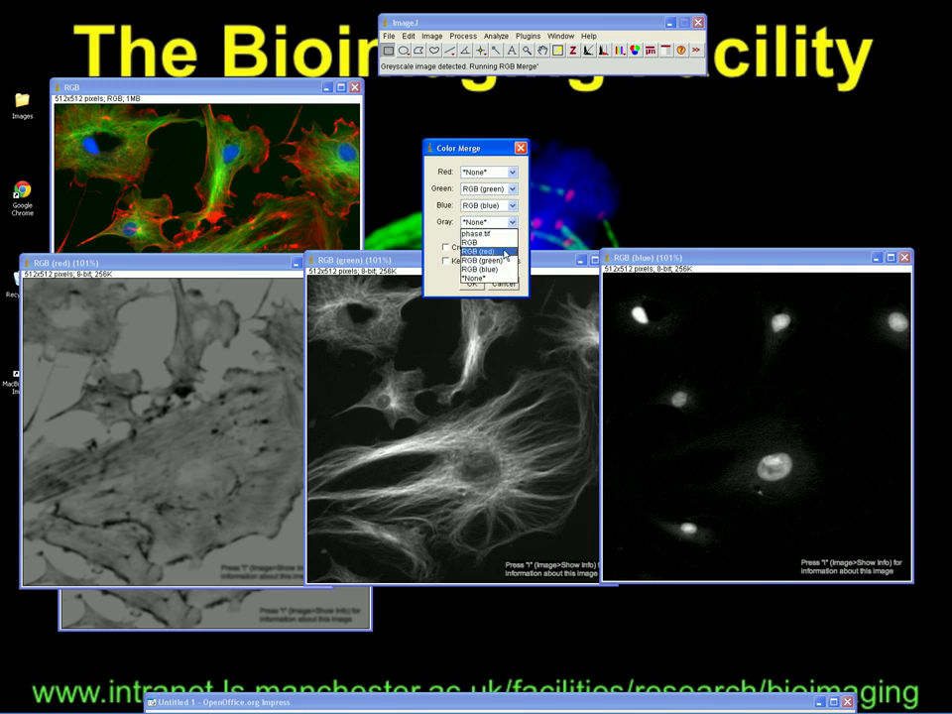
click(502, 252)
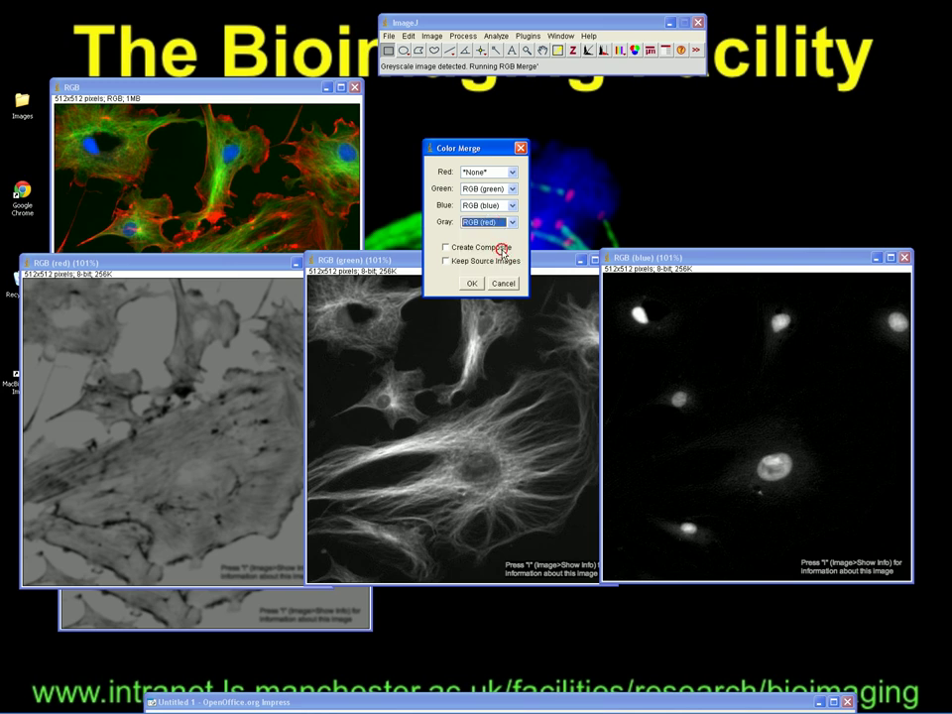
click(452, 262)
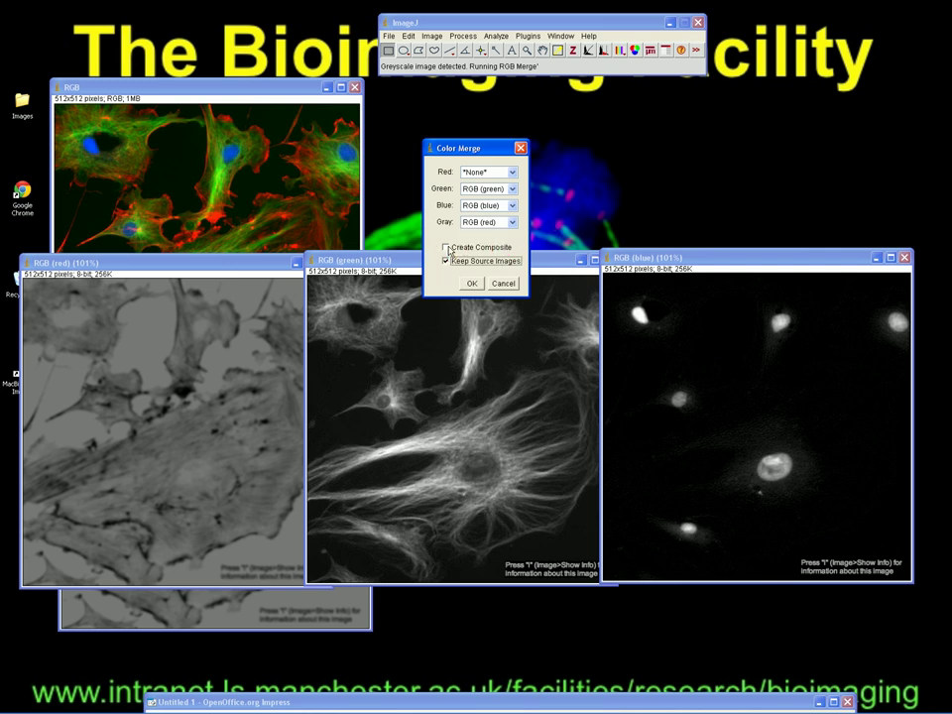
click(472, 284)
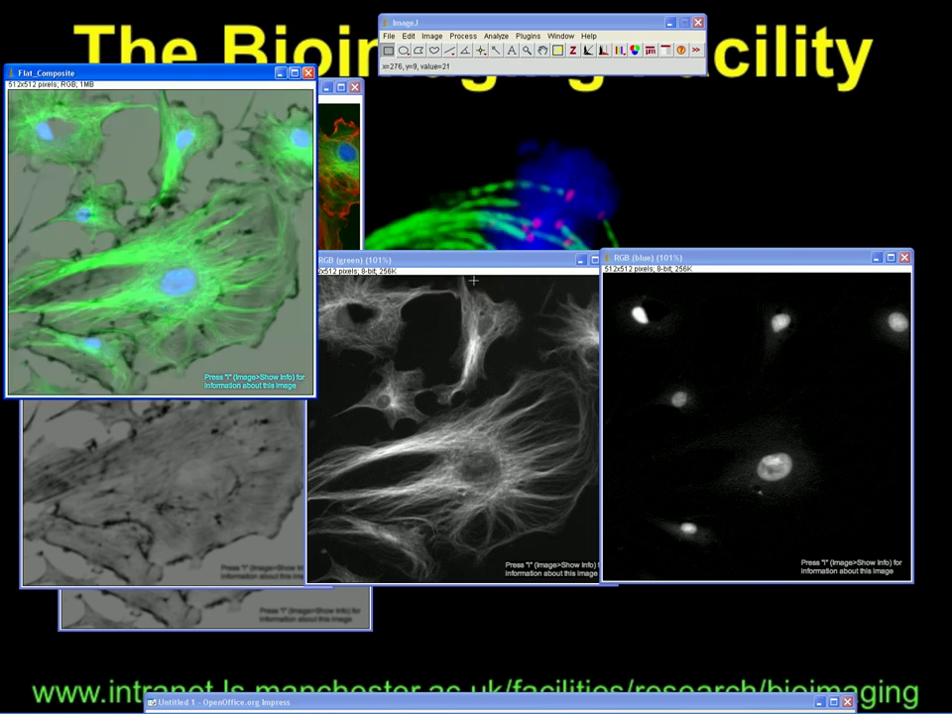
- Move Flat_Composite to the lower left and apply the Green LUT to the green channel
drag(176, 74, 561, 86)
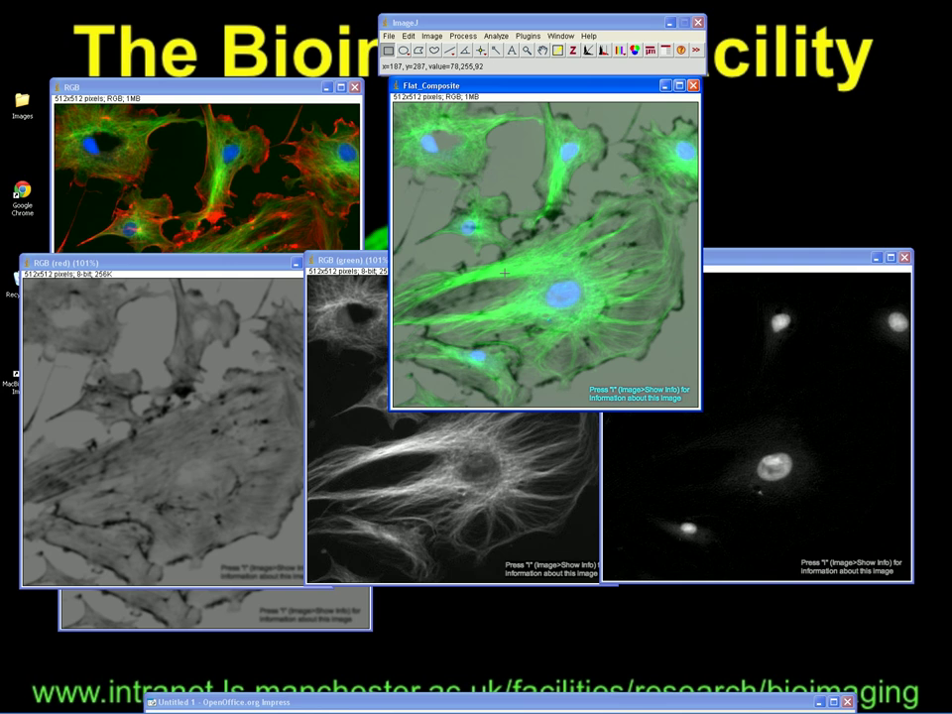
drag(544, 86, 198, 321)
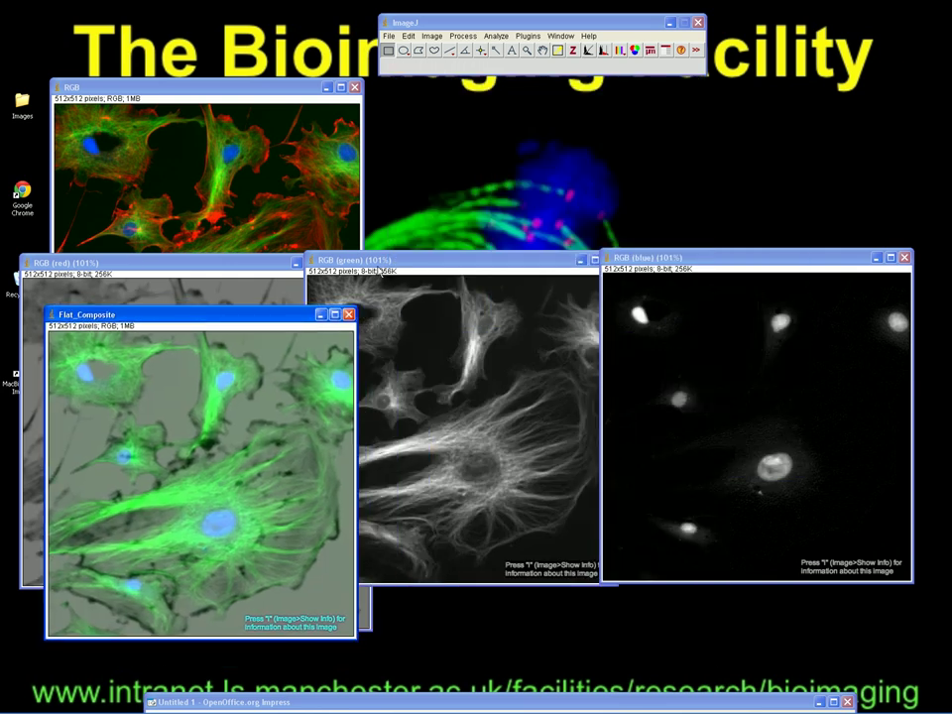
click(482, 268)
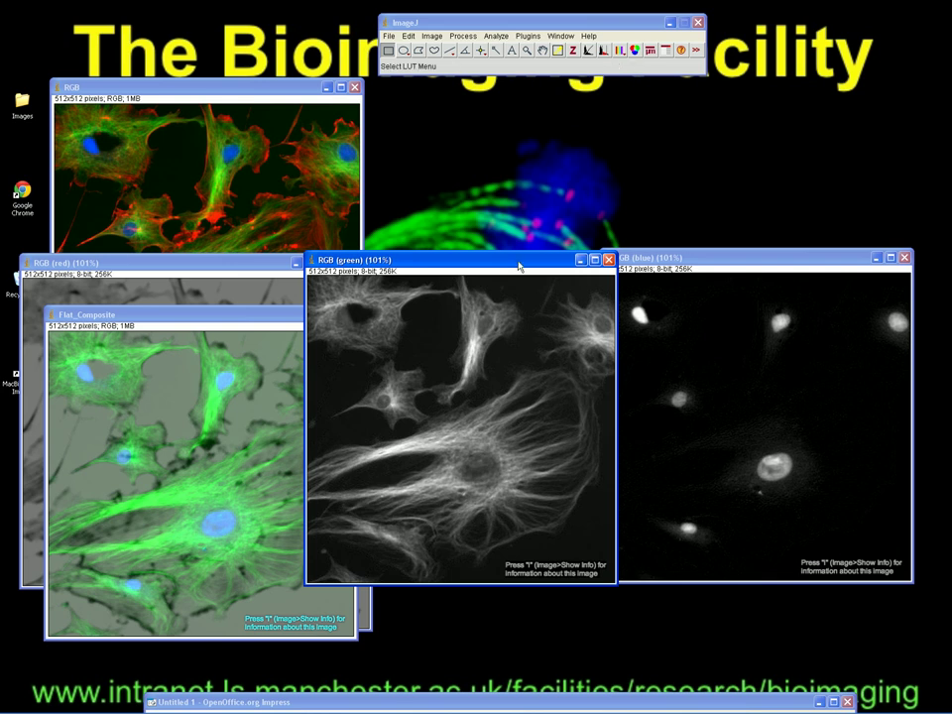
click(621, 52)
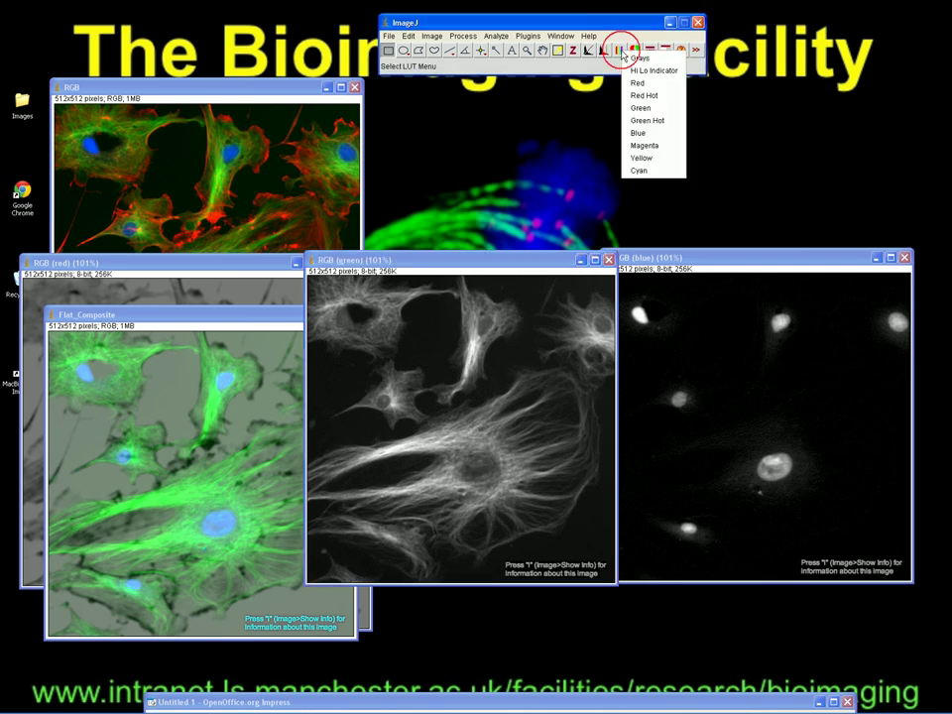
click(641, 108)
- Apply the Blue LUT to the blue channel and rearrange the green, composite and red windows
click(723, 281)
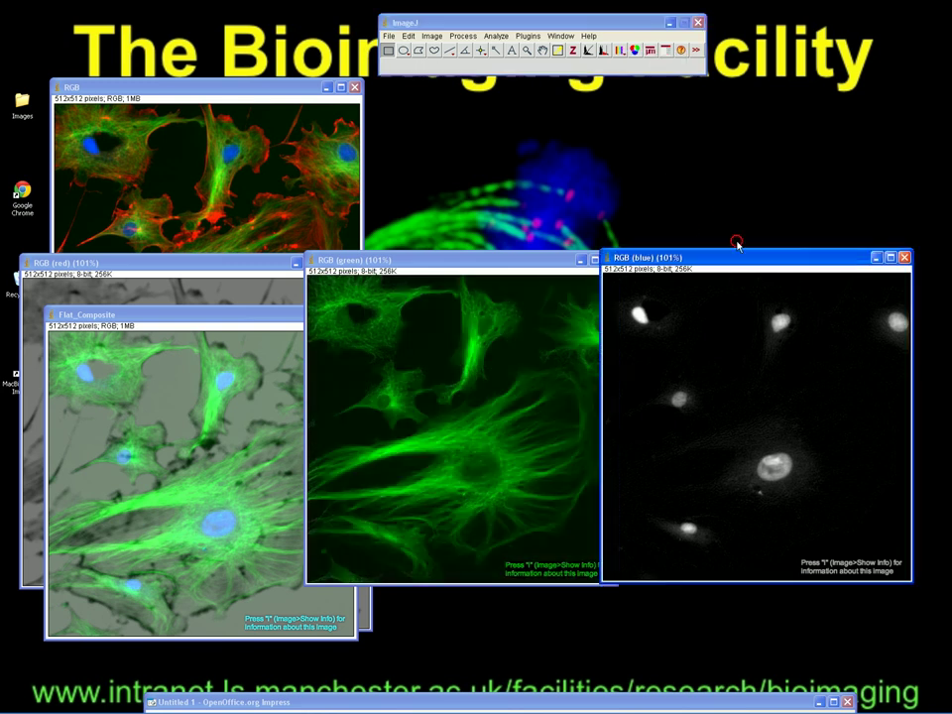
click(622, 52)
click(637, 133)
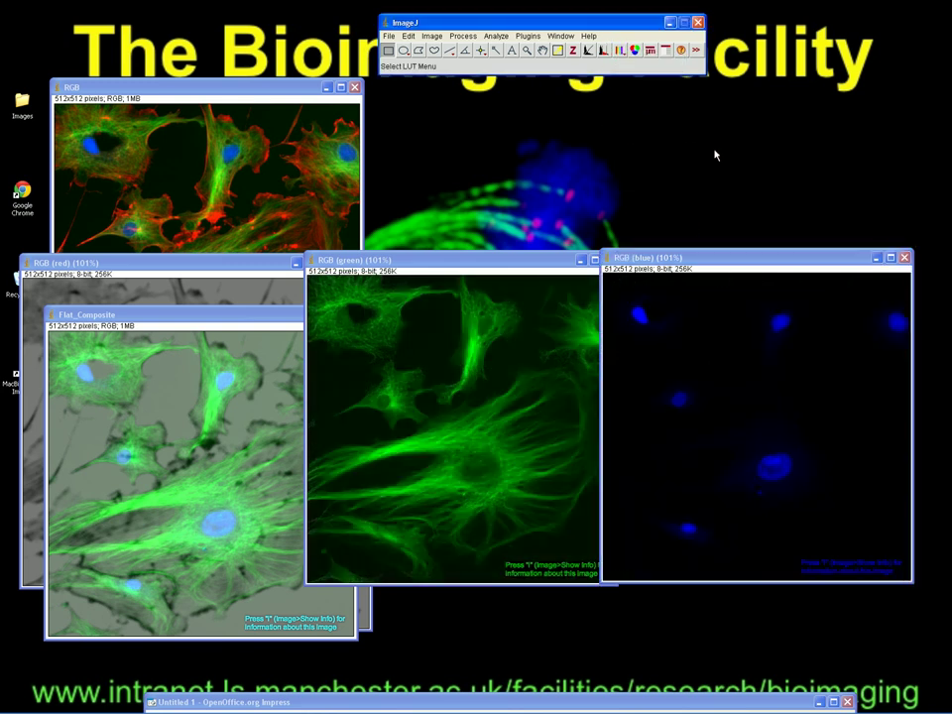
drag(413, 260, 512, 370)
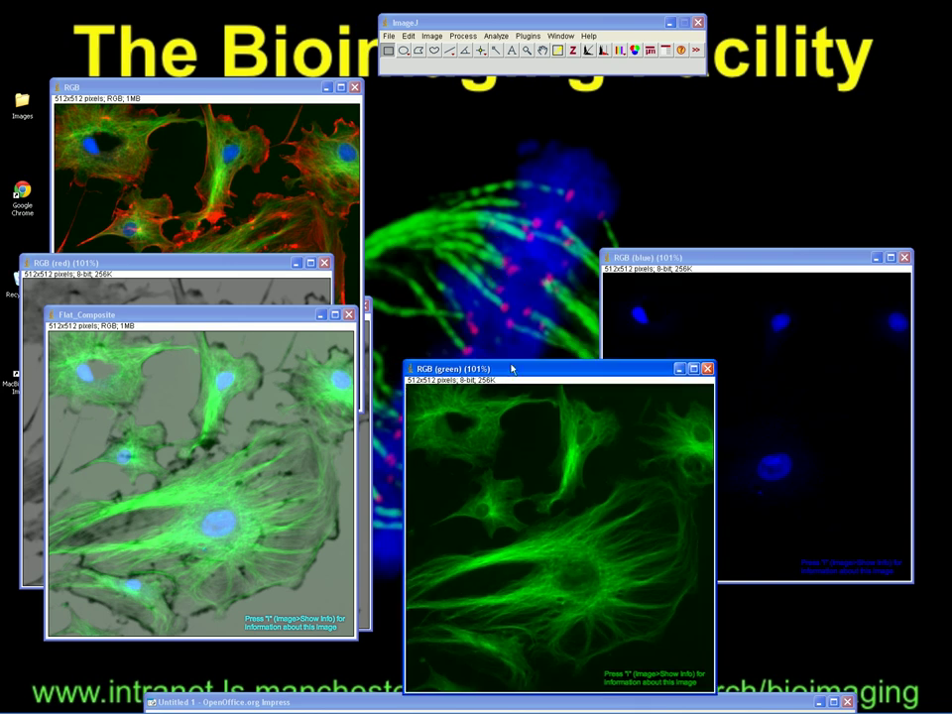
click(280, 317)
drag(280, 318, 505, 160)
drag(220, 266, 229, 188)
- Move phase.tif down out of the way and close the original RGB image without saving
click(206, 555)
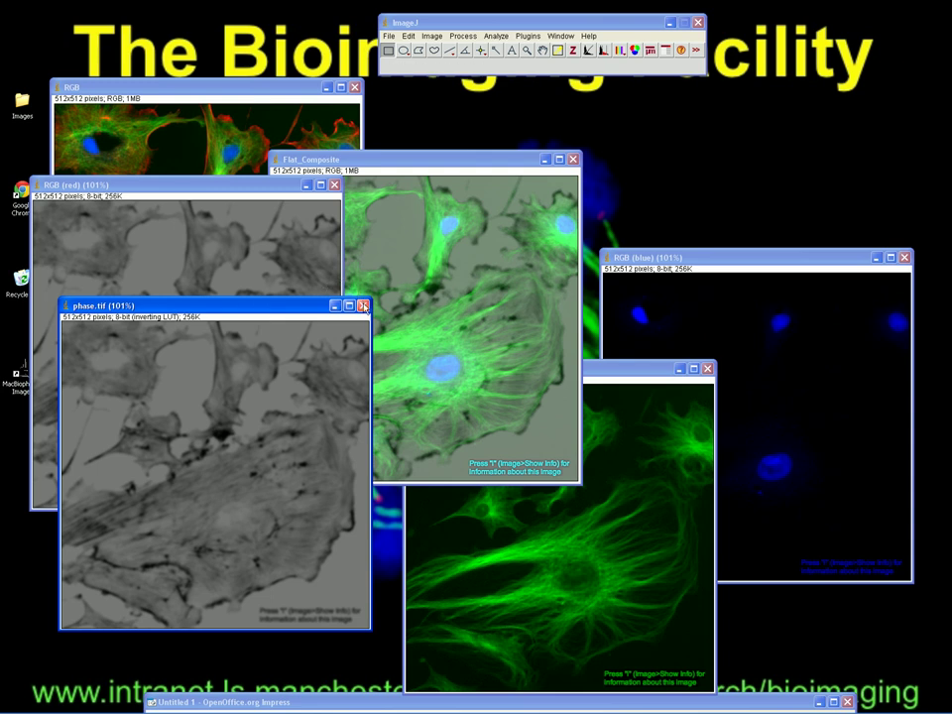
drag(289, 309, 347, 713)
click(288, 87)
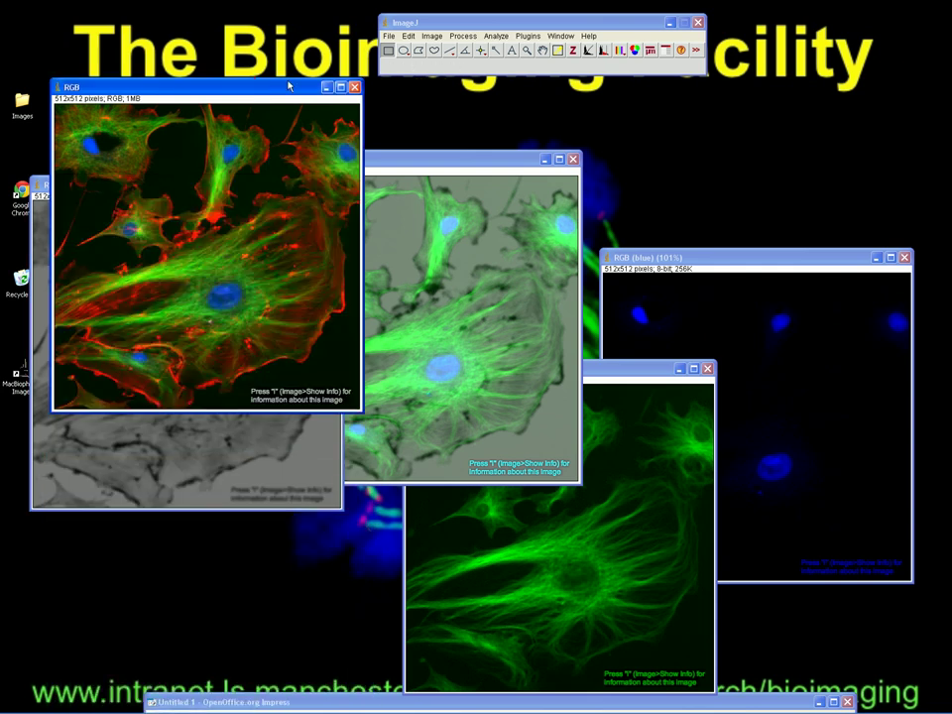
click(354, 86)
click(472, 216)
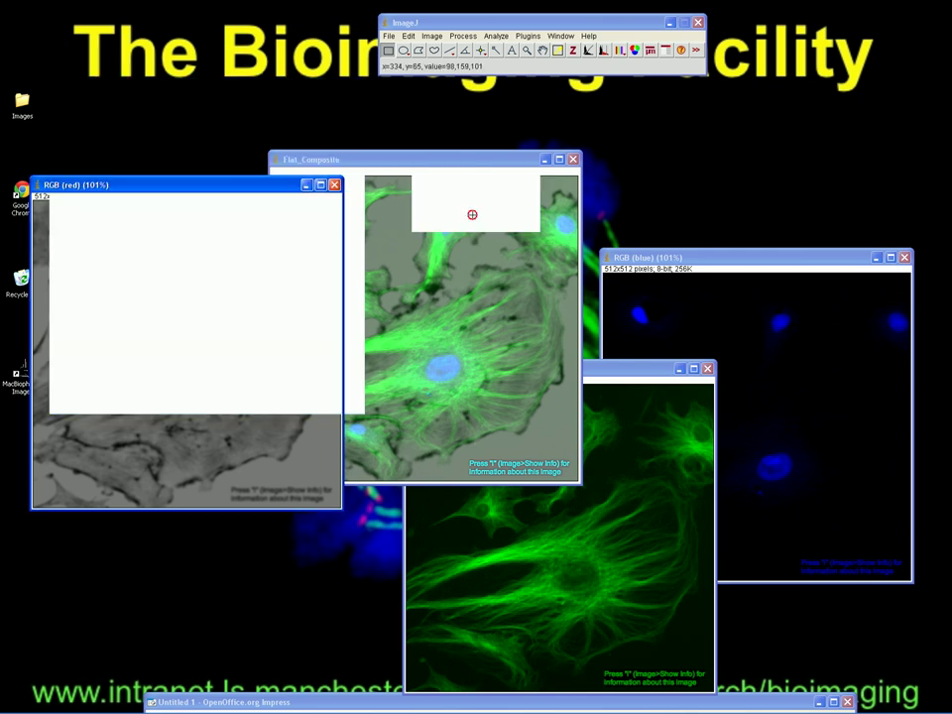
- Reposition the red channel and raise Flat_Composite, then green, then the blue channel to front
drag(200, 188, 222, 77)
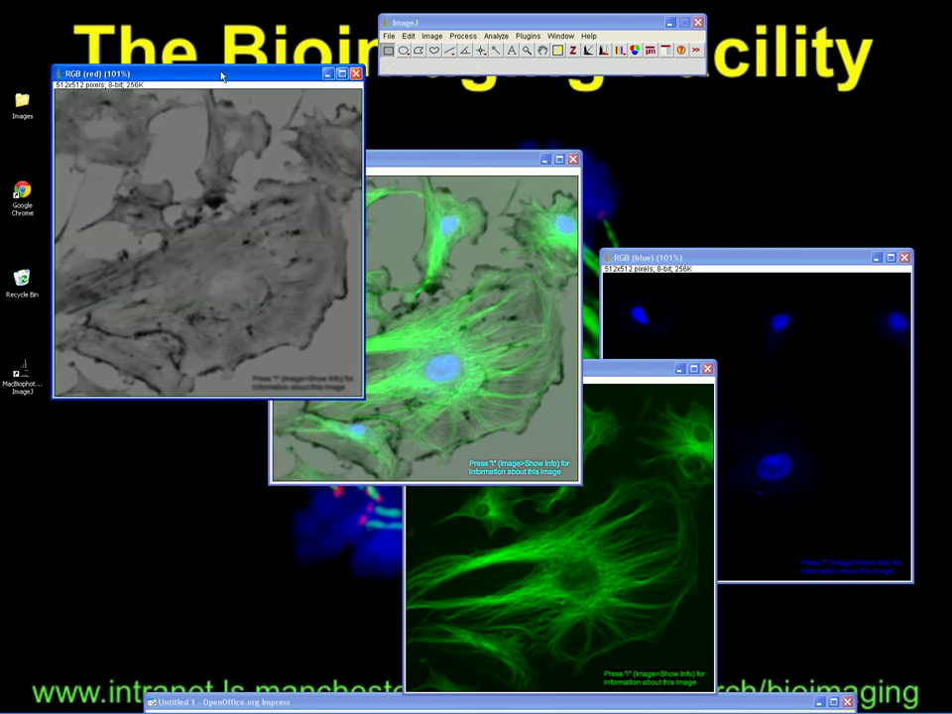
click(446, 160)
click(657, 384)
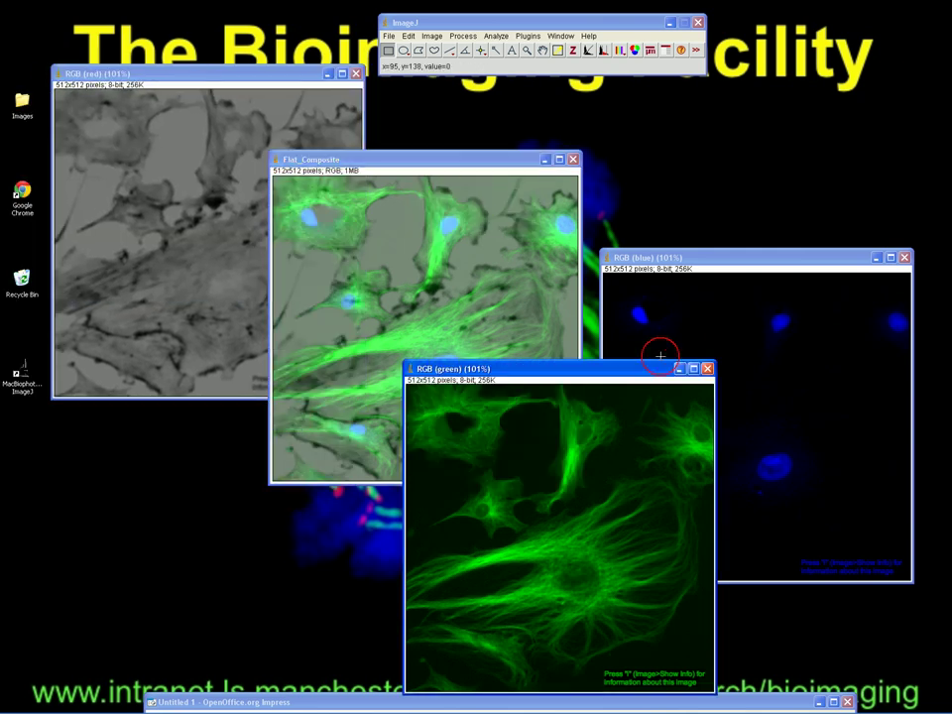
click(739, 256)
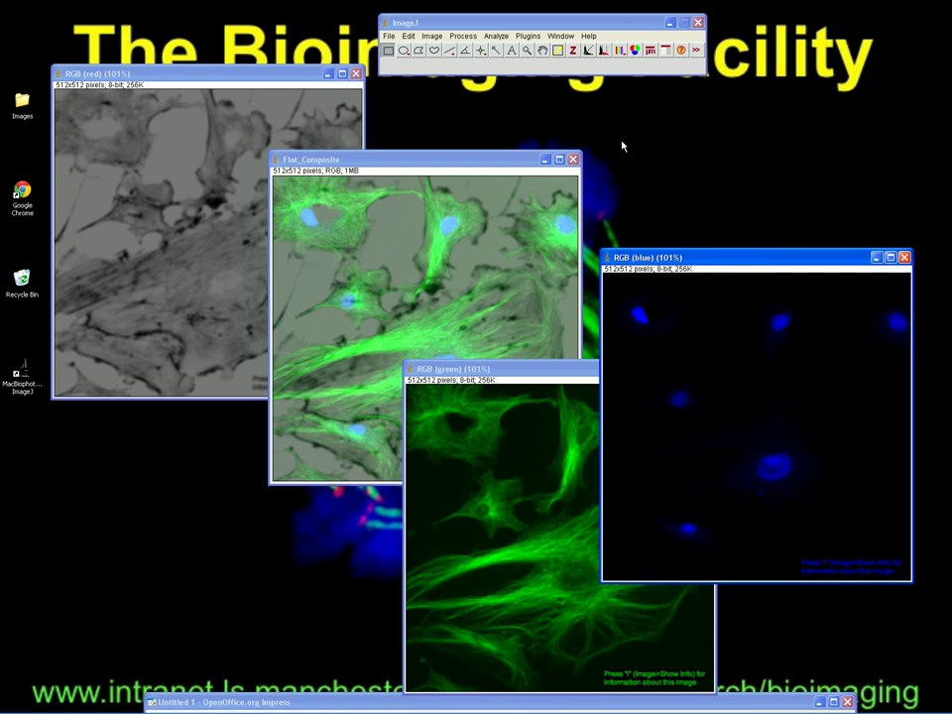
click(432, 37)
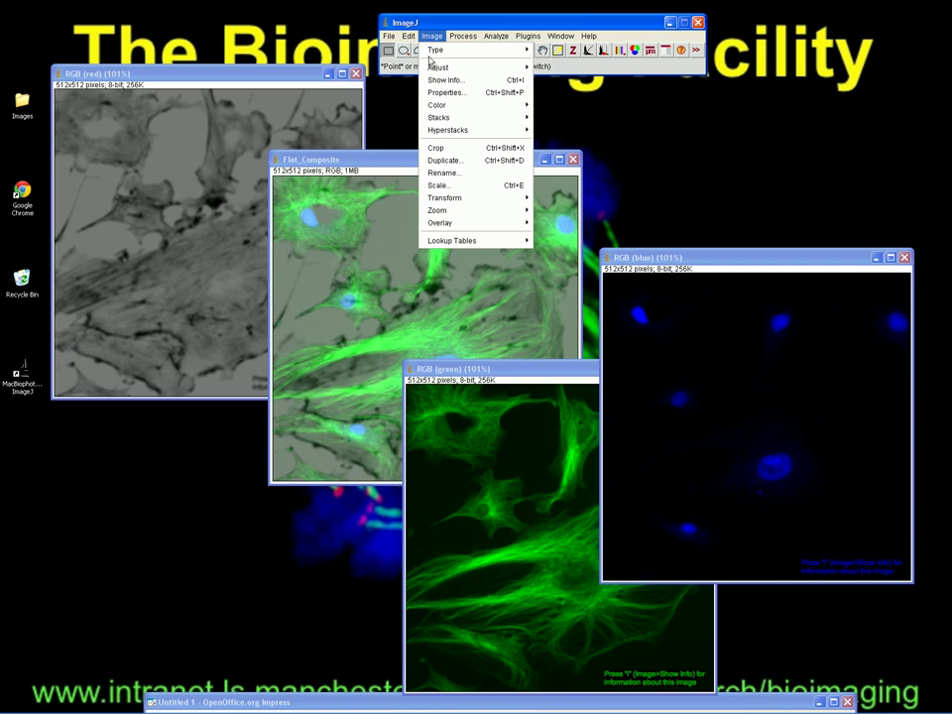
- Use Images to Stack to combine the open images into a four-slice 'Stack', keeping sources
mouse_move(456, 109)
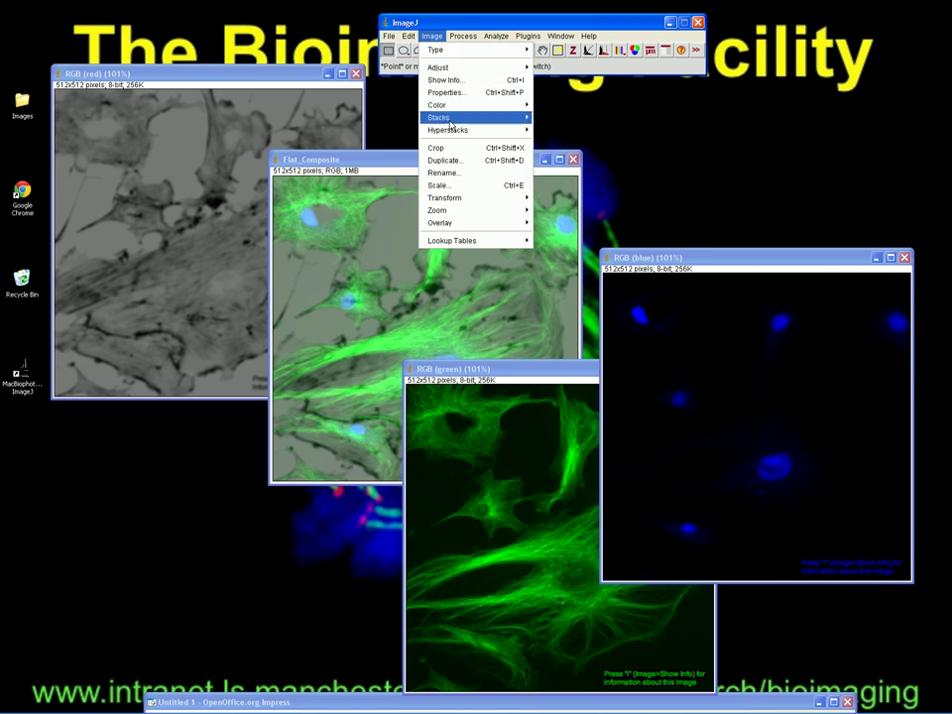
click(445, 123)
click(444, 124)
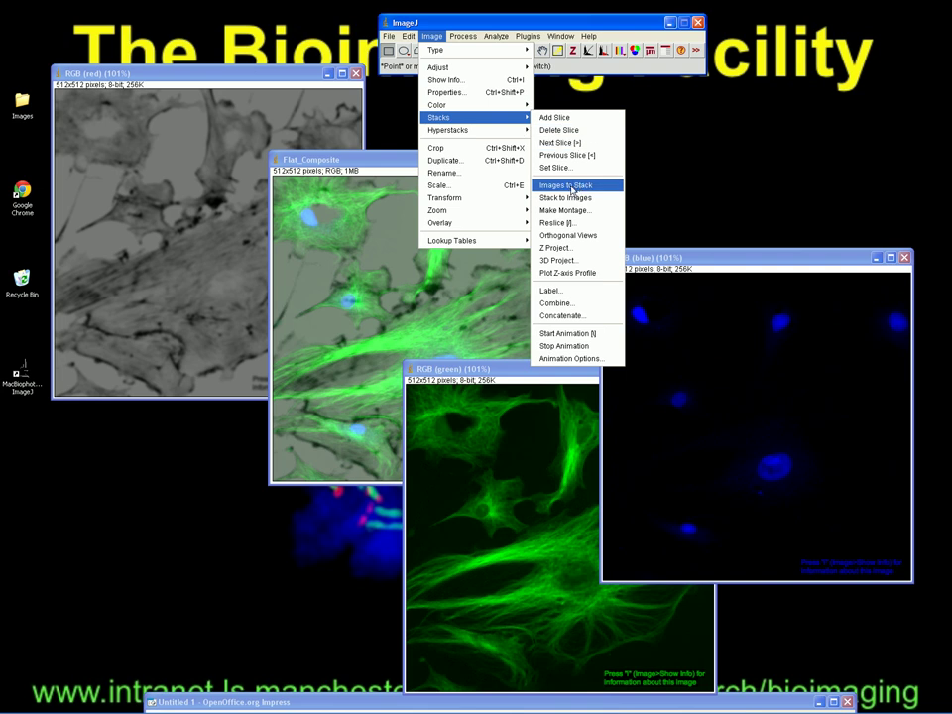
click(566, 185)
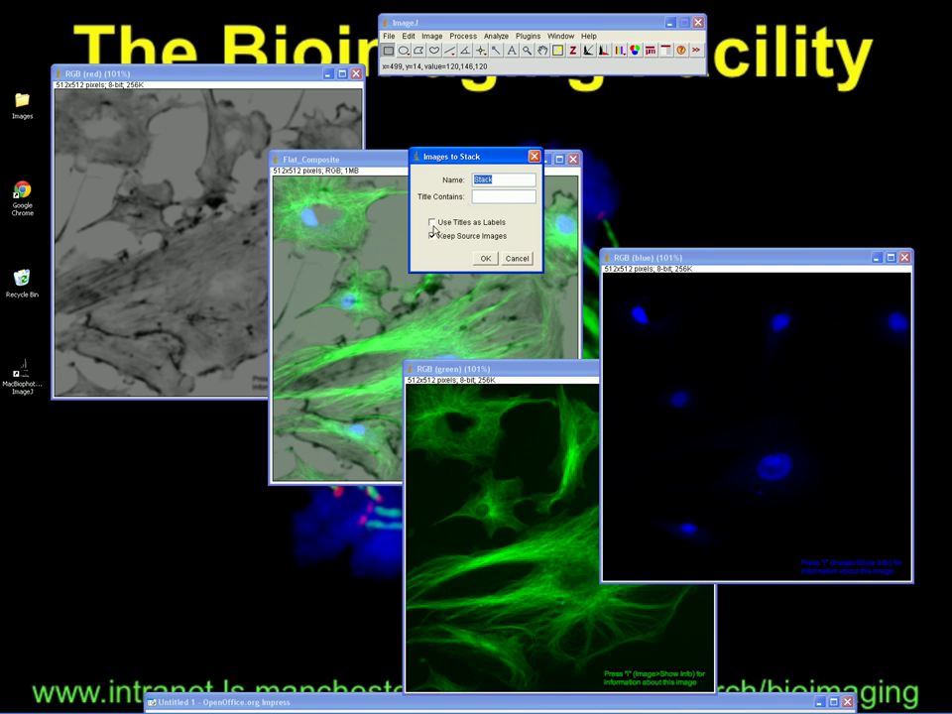
click(486, 258)
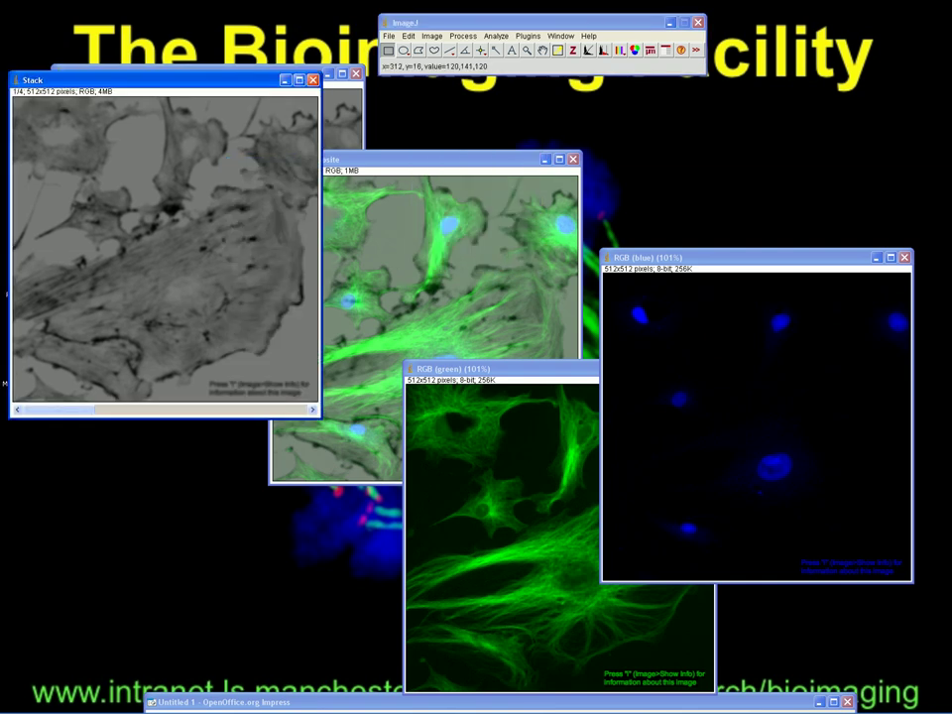
- Centre the Stack window and review its grey, green, blue and merged slices
drag(188, 81, 388, 100)
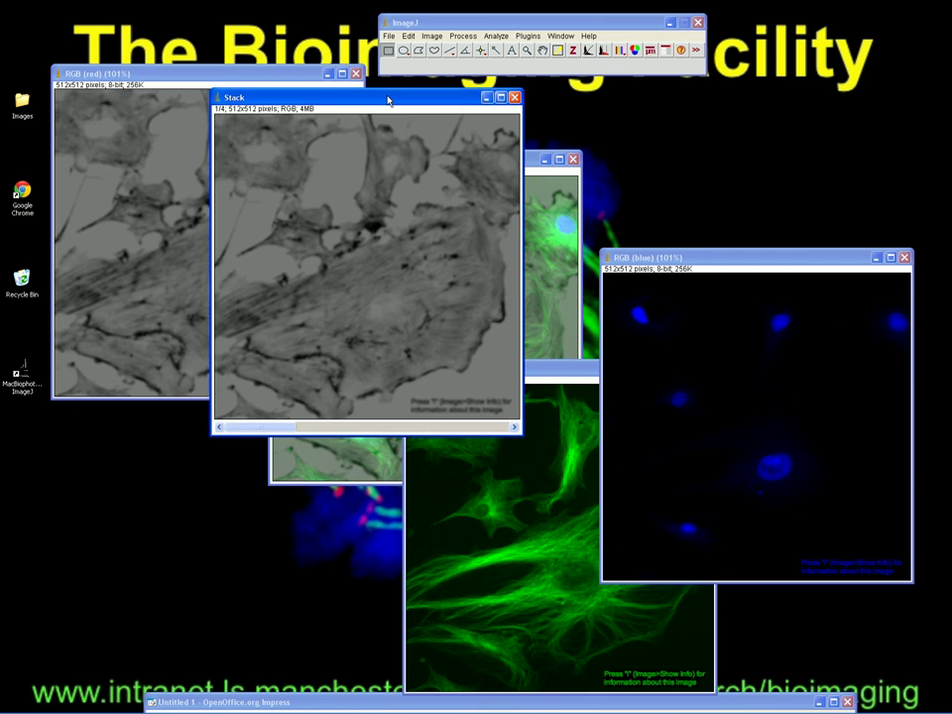
click(514, 428)
click(515, 428)
click(514, 428)
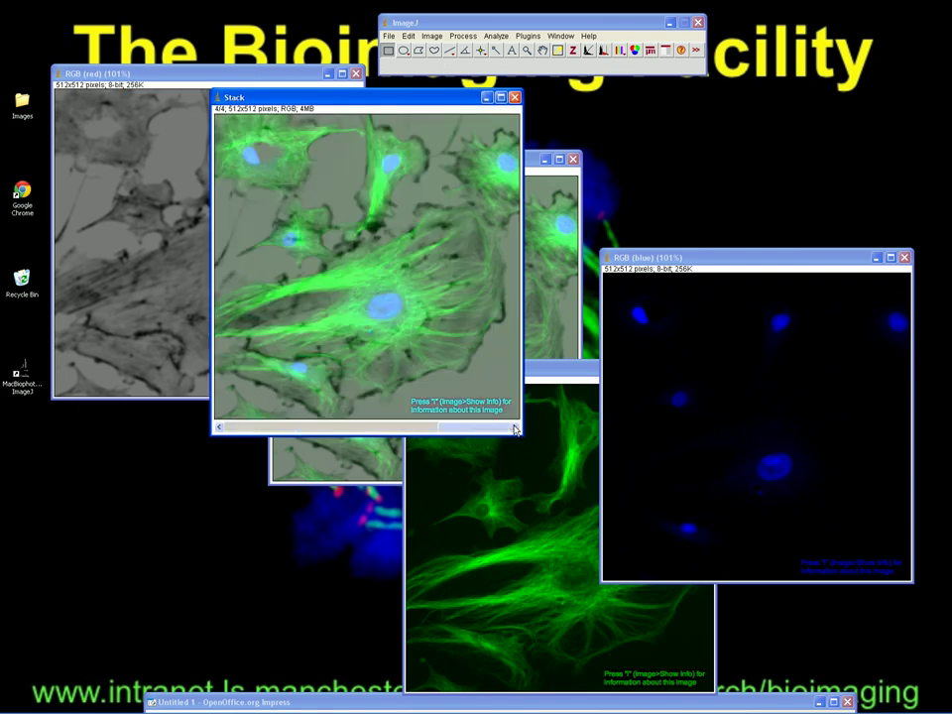
click(219, 427)
click(219, 427)
click(219, 428)
click(350, 427)
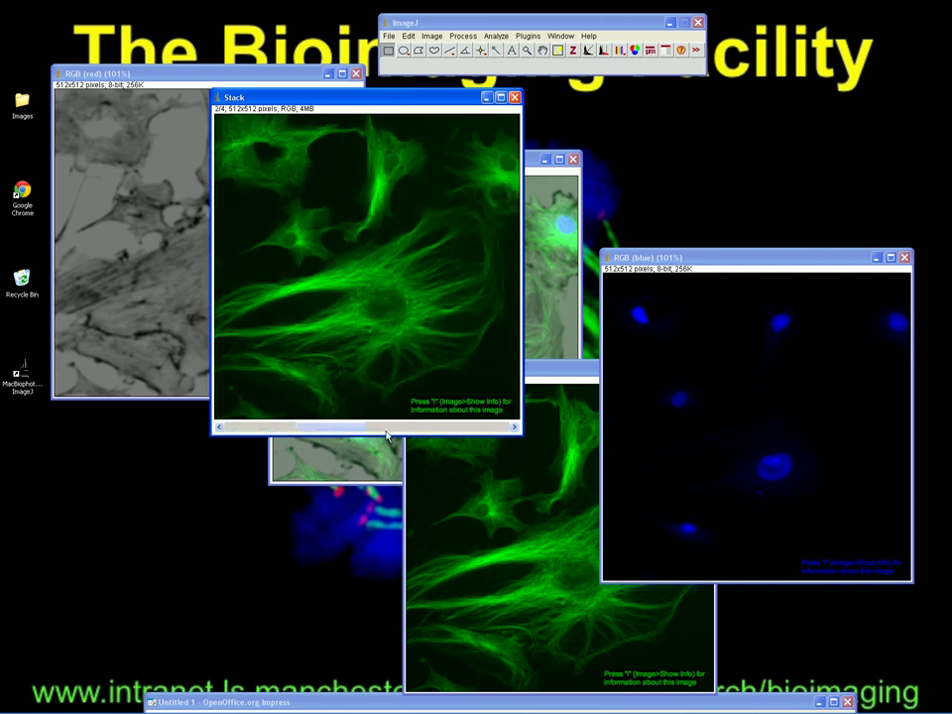
drag(350, 427, 504, 431)
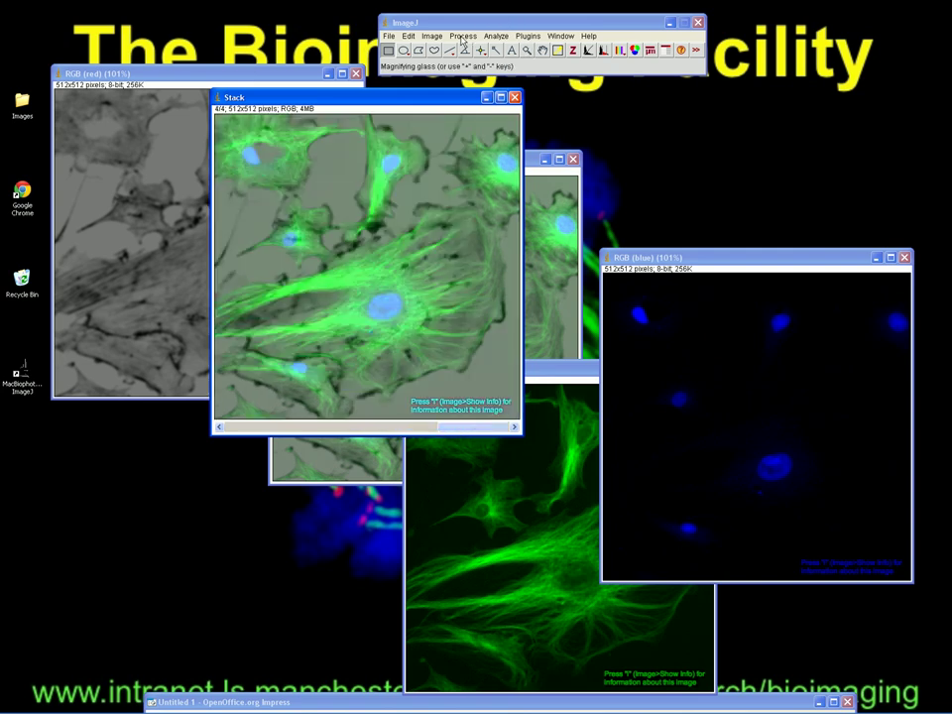
- Make a stack montage with 4 columns, 1 row and border width 3
click(432, 37)
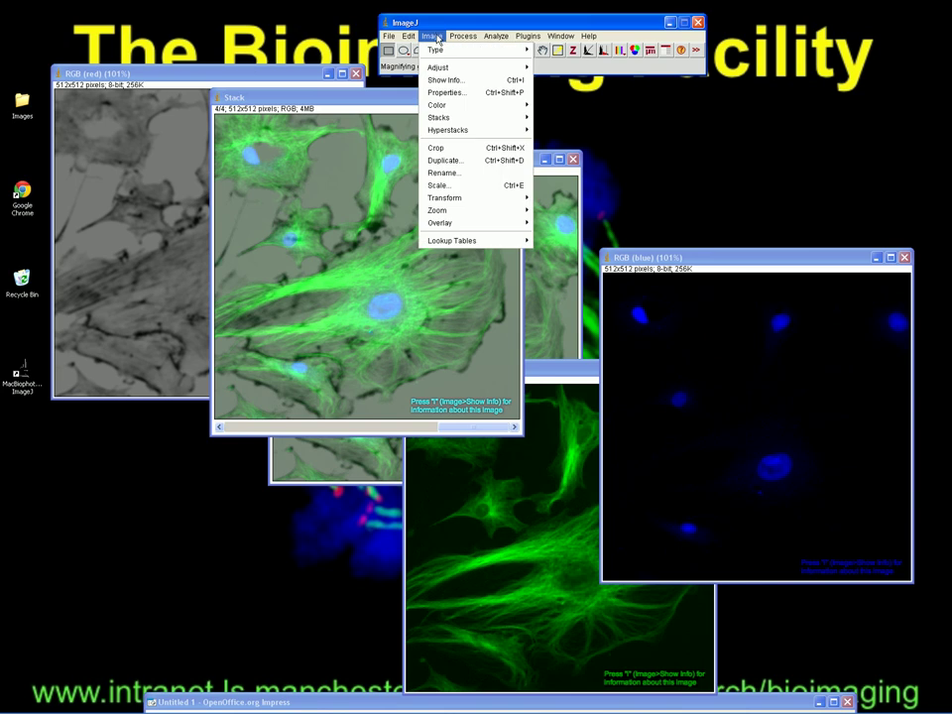
mouse_move(468, 123)
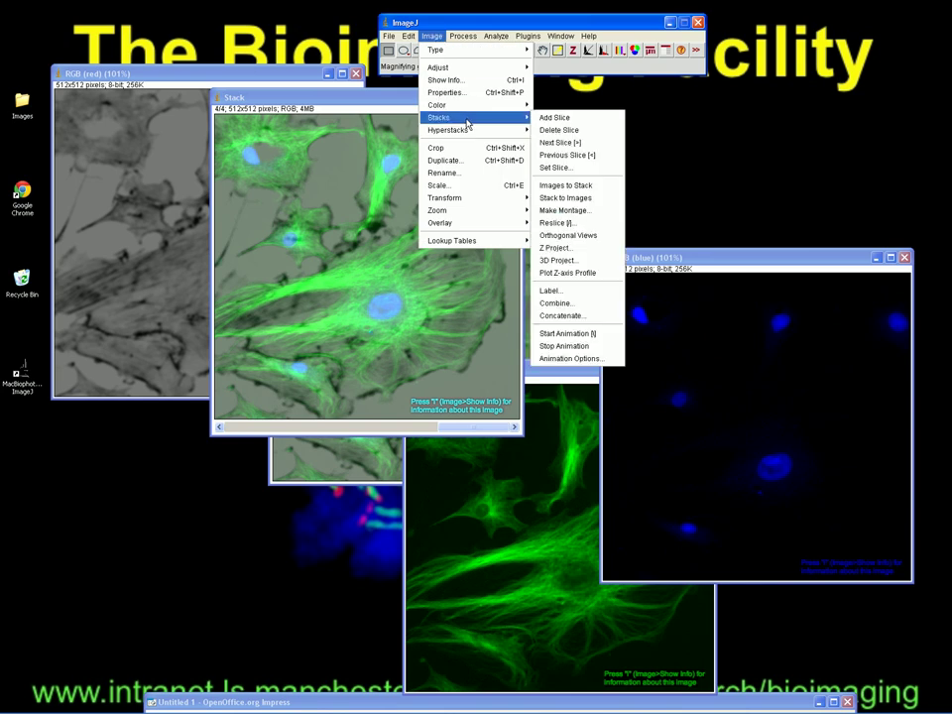
click(581, 211)
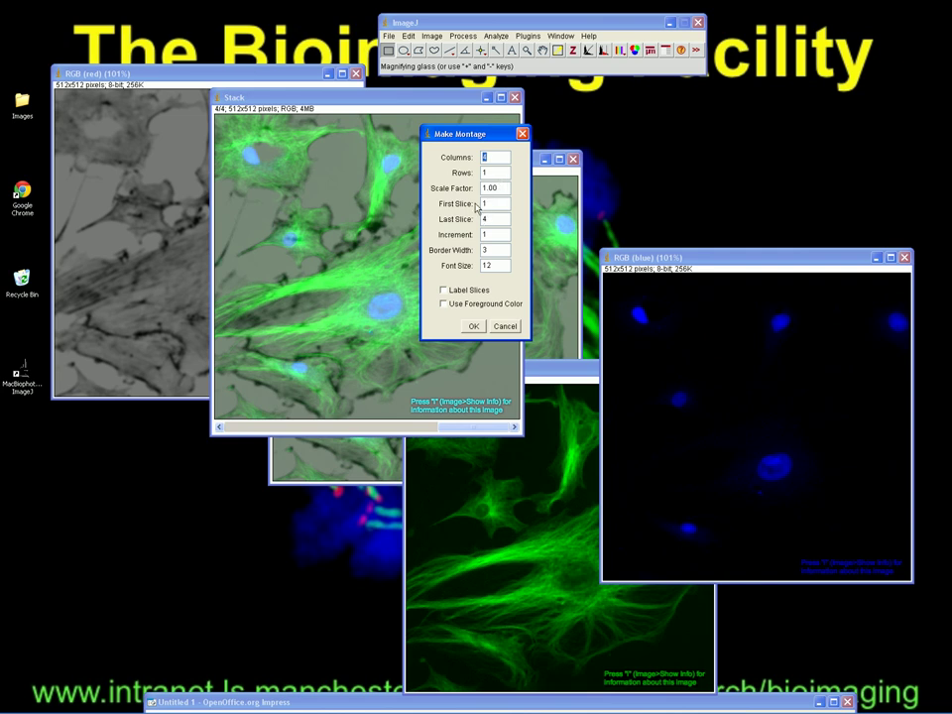
double_click(496, 250)
click(472, 327)
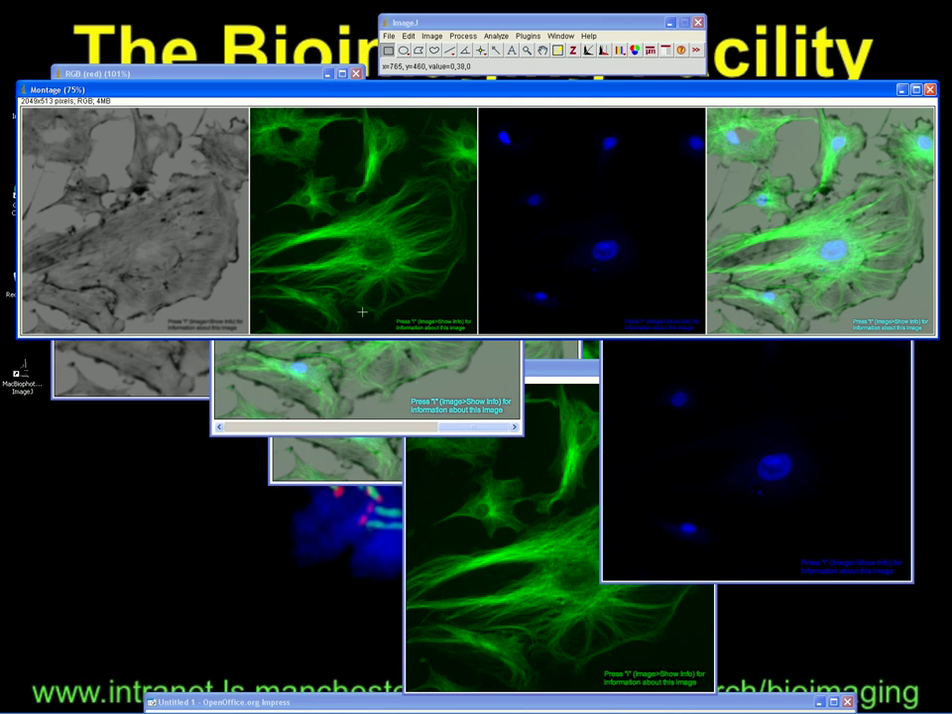
- Raise the Stack window over the montage and reveal the Plugins Stacks - Shuffling menu
key(Tab)
drag(376, 99, 416, 265)
click(528, 36)
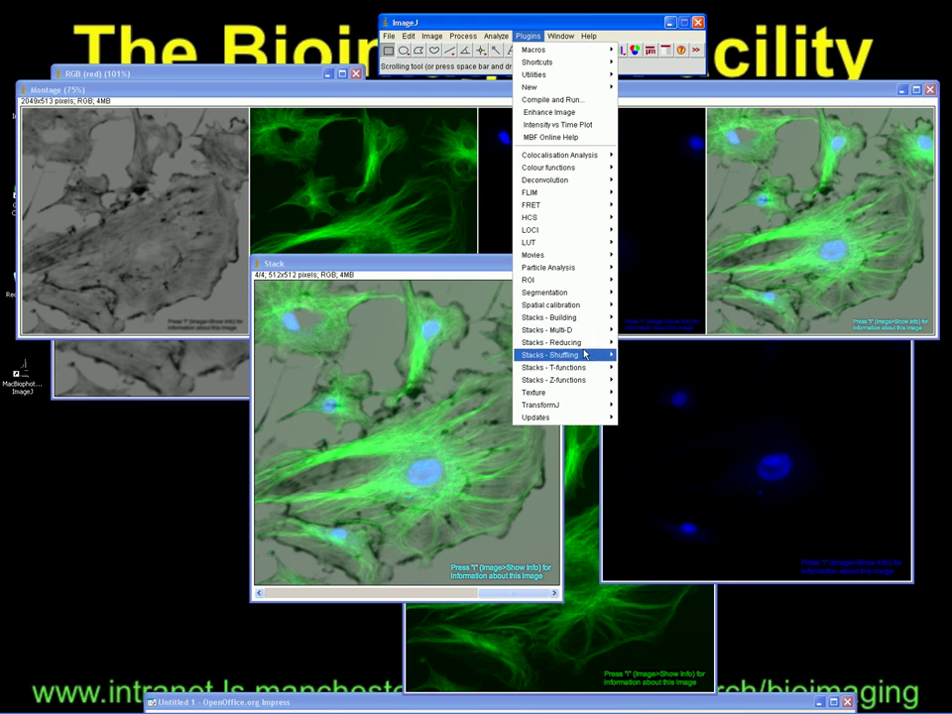
mouse_move(583, 358)
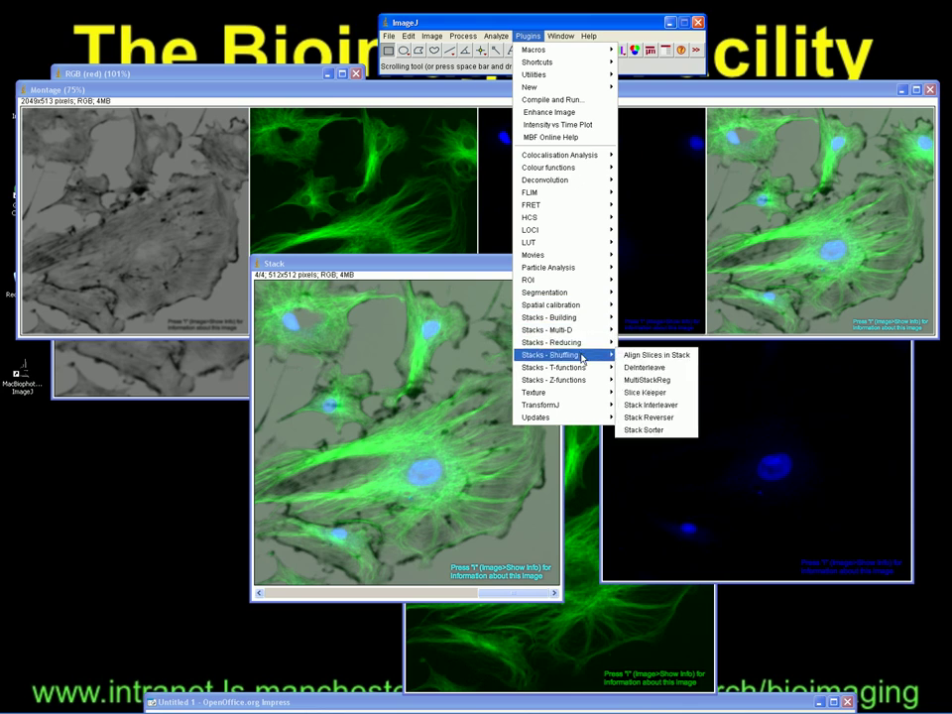
- Open the Stack Sorter beside the stack and go to the green second slice
click(650, 433)
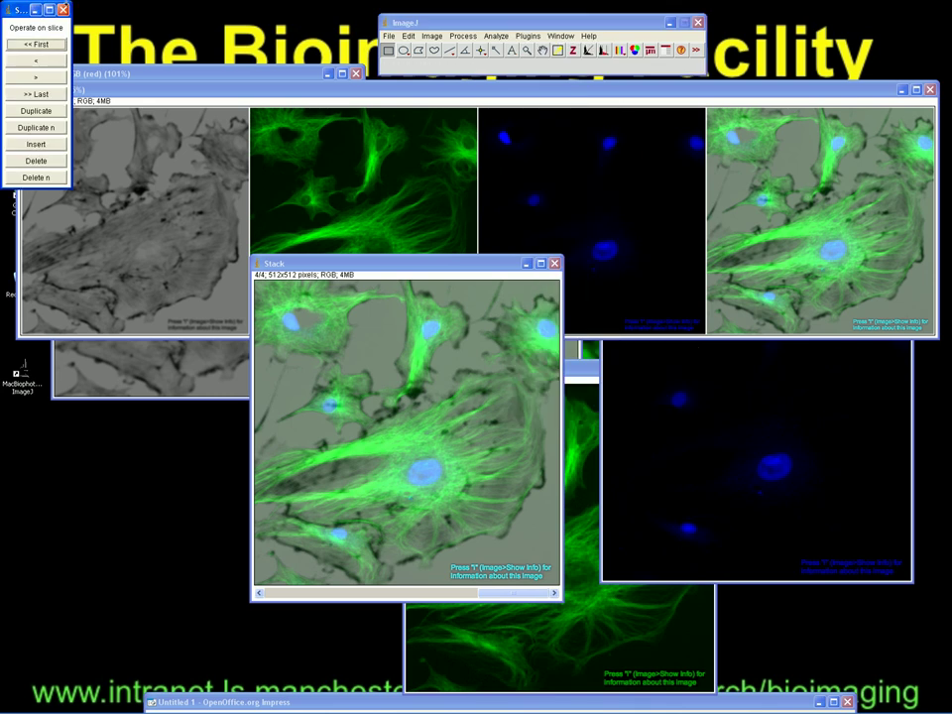
drag(17, 12, 166, 256)
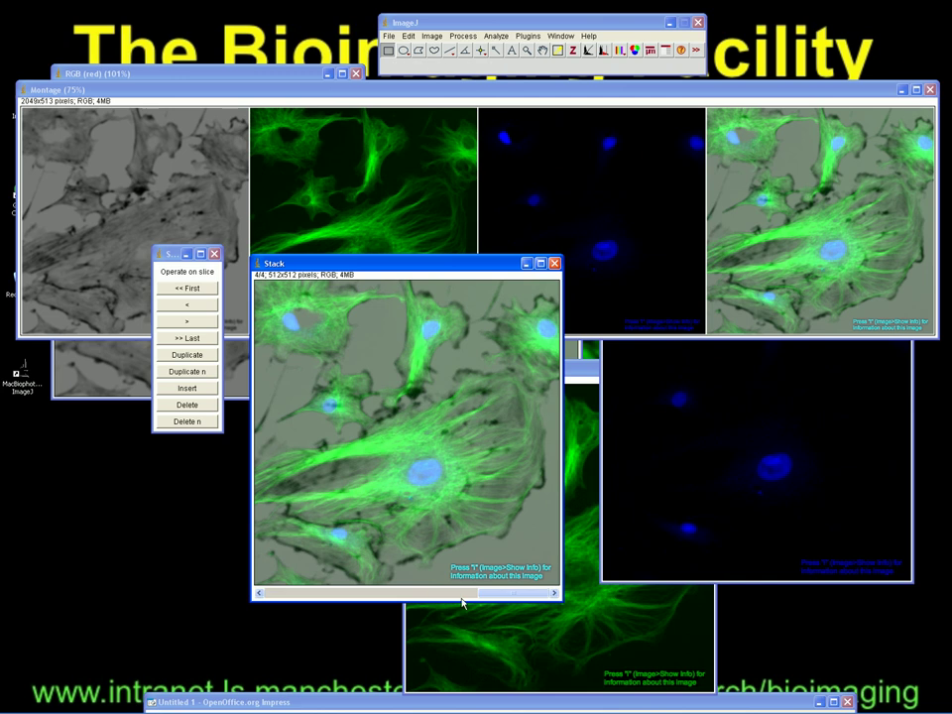
click(260, 593)
click(260, 593)
click(259, 594)
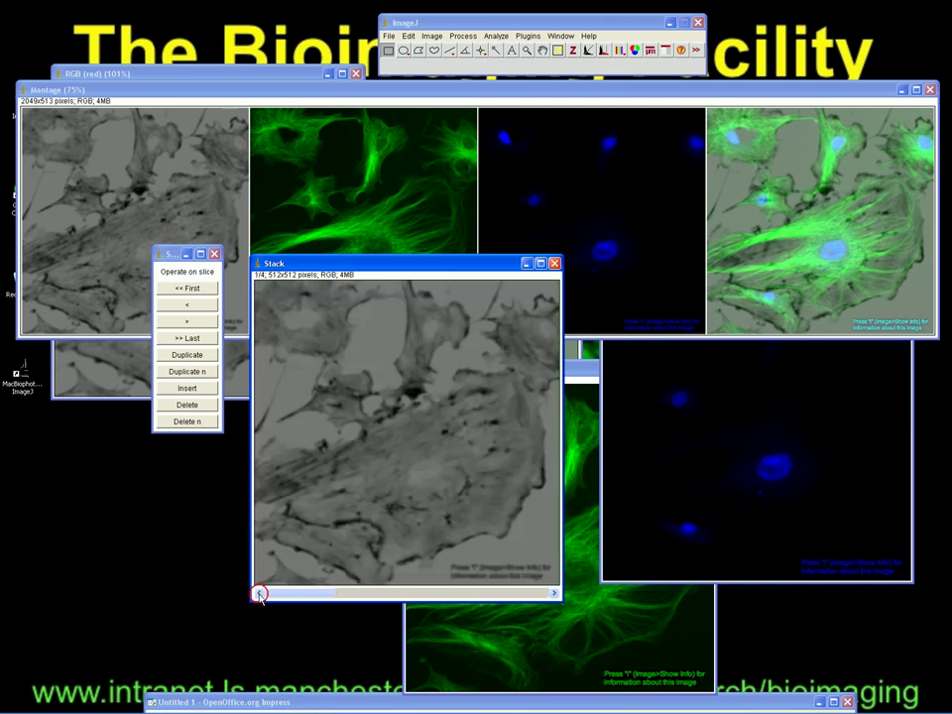
click(555, 594)
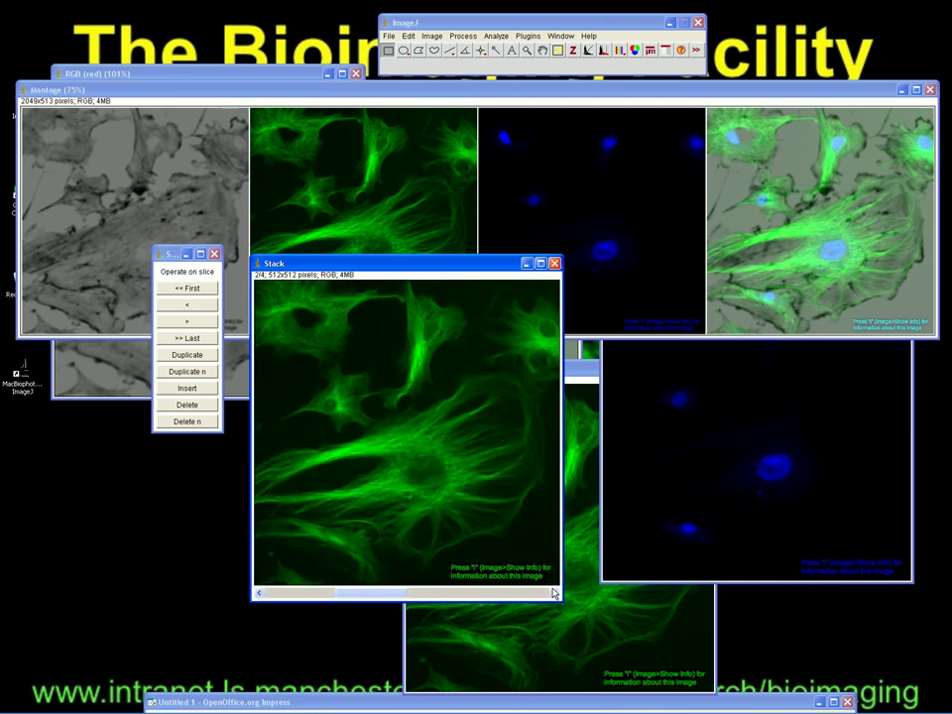
click(555, 593)
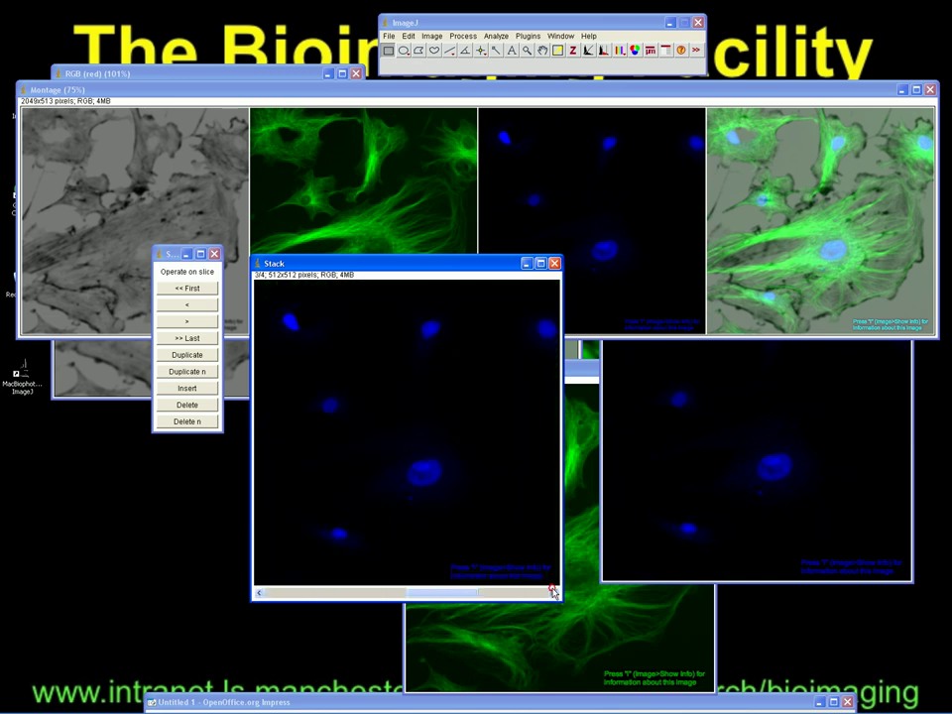
click(258, 593)
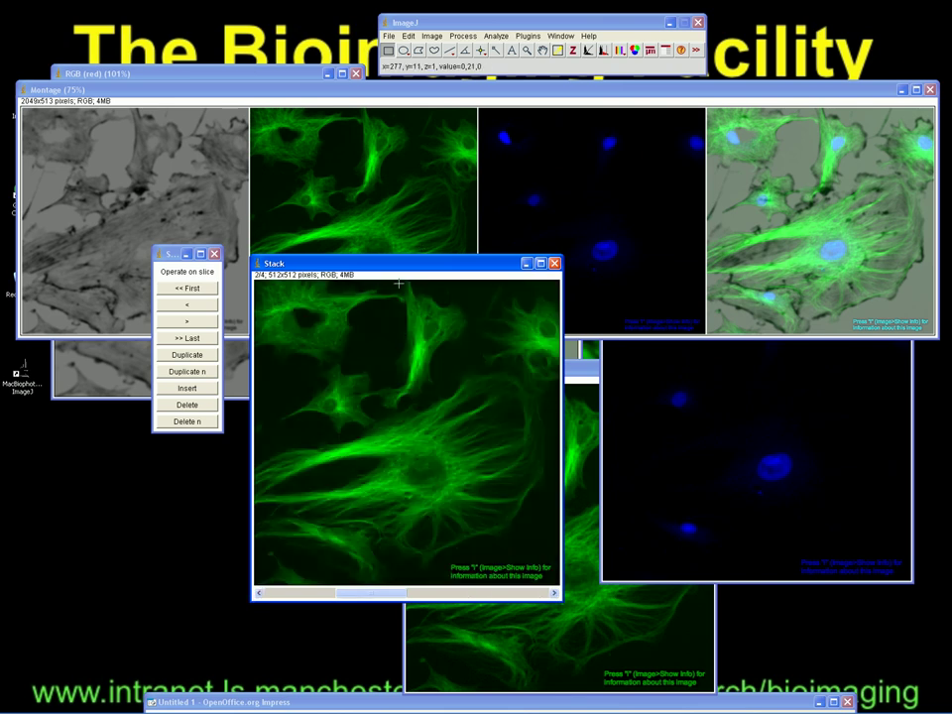
- Move the green slice after blue, then verify the order grey, blue, green, merged
click(188, 322)
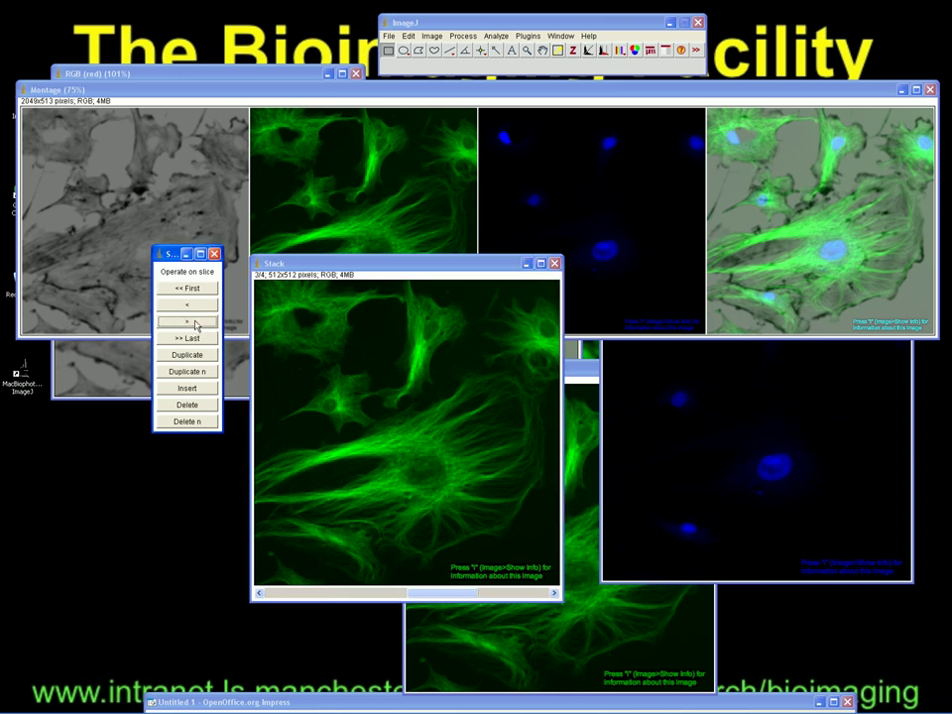
click(259, 593)
click(259, 593)
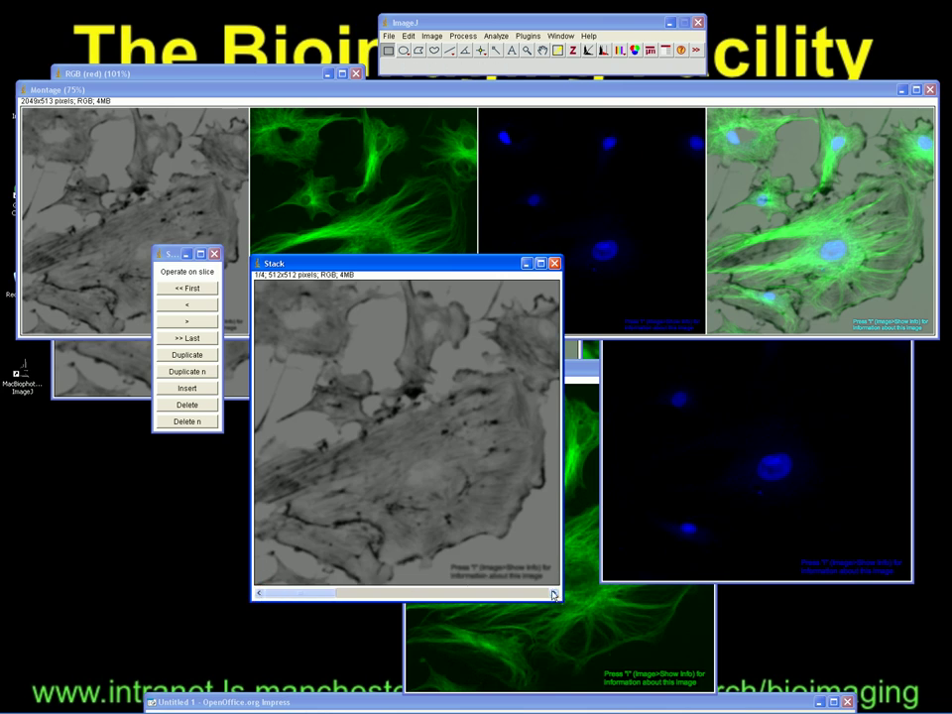
click(555, 594)
click(554, 593)
click(553, 593)
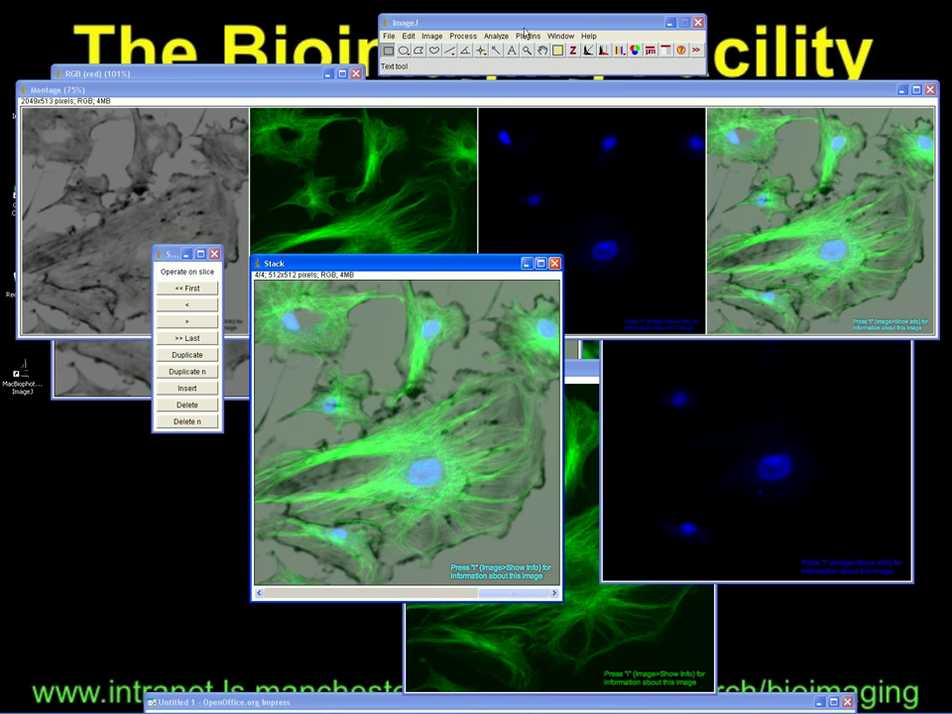
- Make a second montage of the reordered stack and place it below the first
click(466, 35)
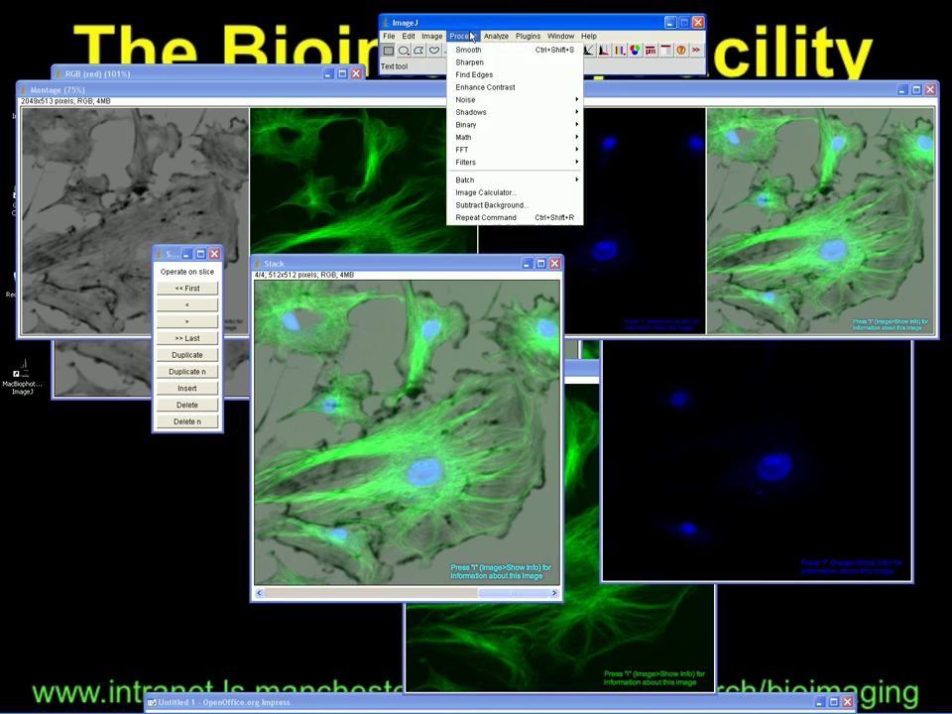
mouse_move(431, 35)
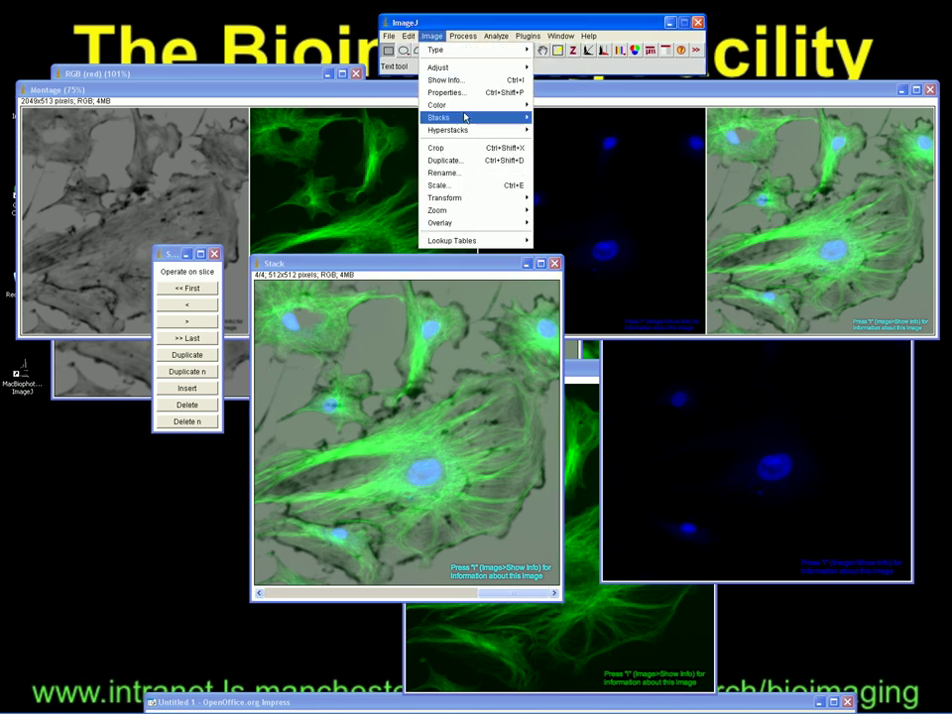
mouse_move(496, 117)
click(561, 211)
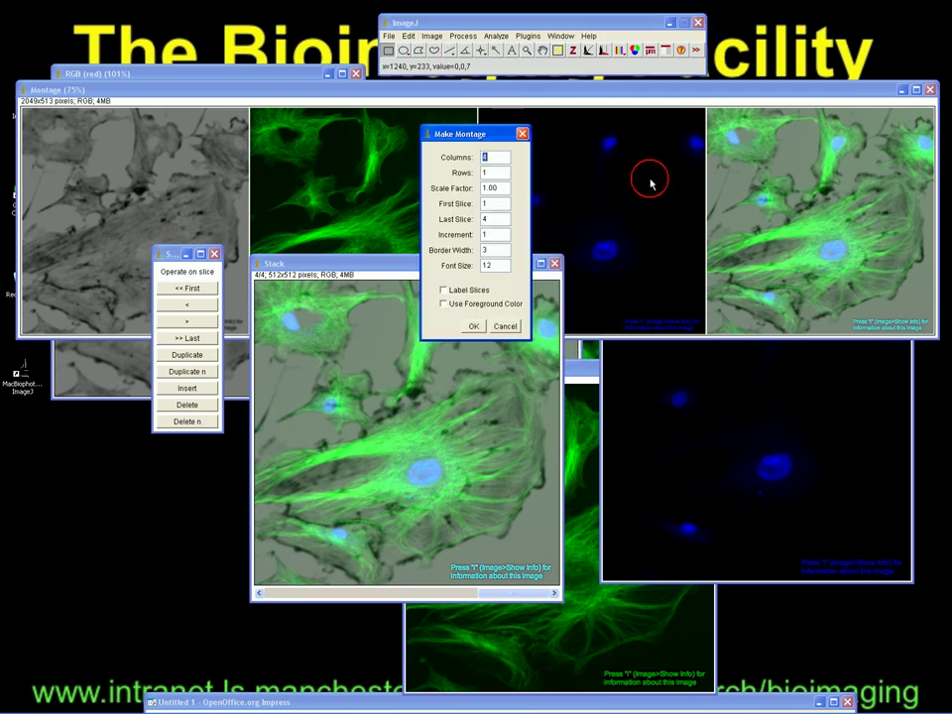
click(474, 324)
drag(471, 91, 462, 345)
click(445, 92)
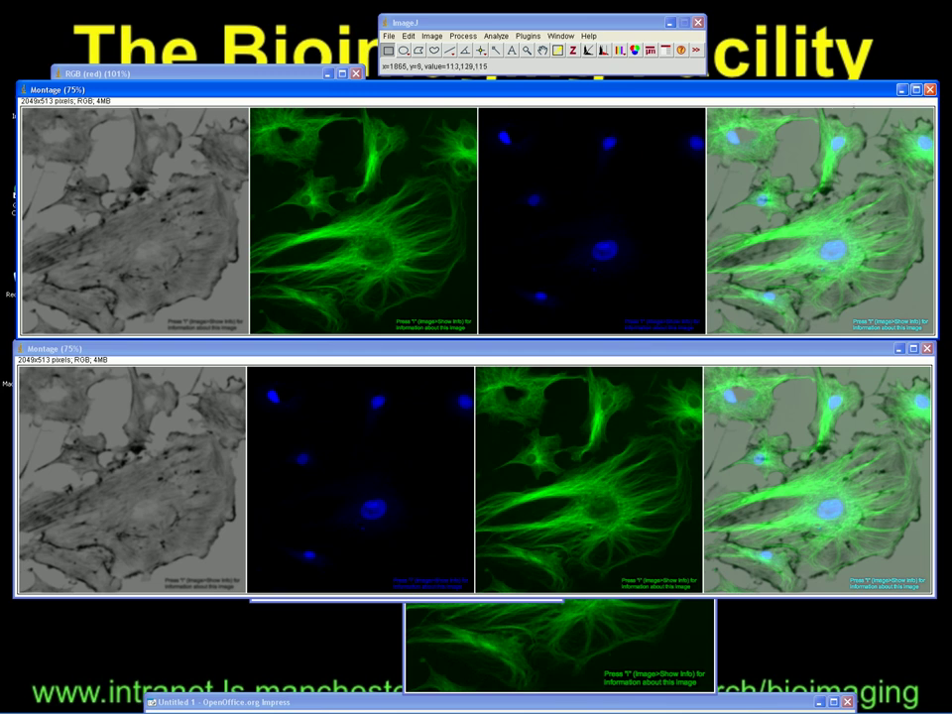
- Close the montage, Stack, blue and green channel images and the earlier Flat_Composite
click(931, 91)
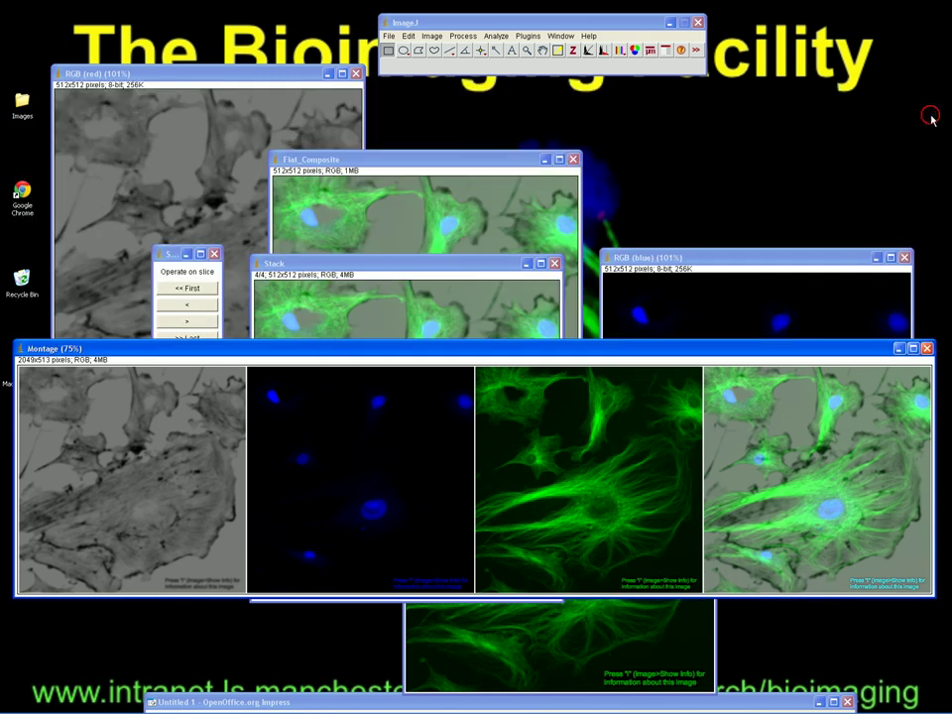
click(928, 348)
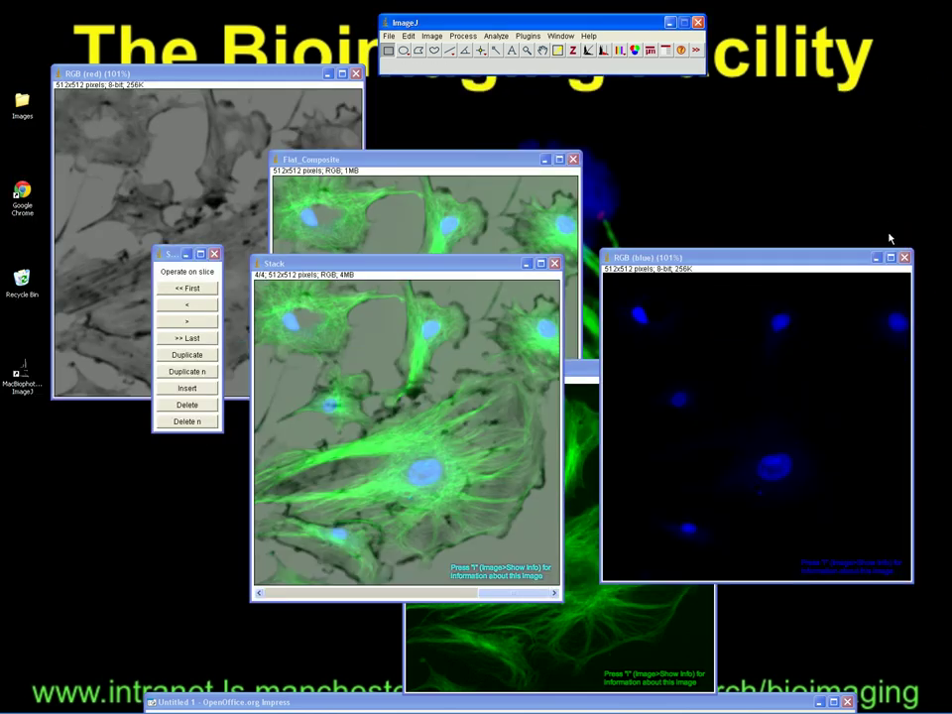
click(906, 259)
click(554, 264)
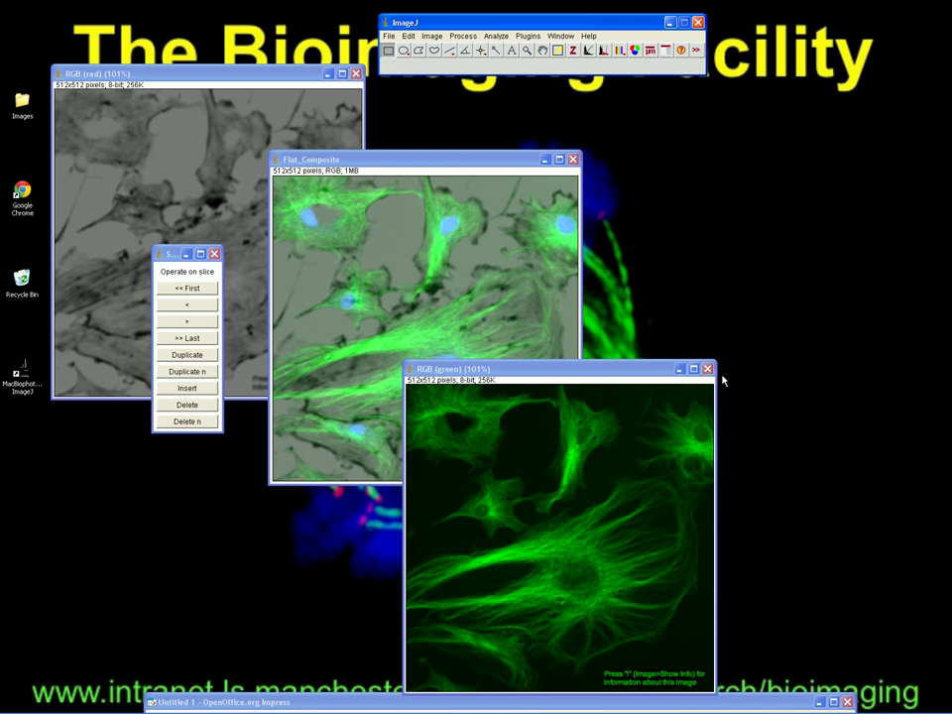
click(707, 369)
click(573, 159)
drag(230, 69, 464, 113)
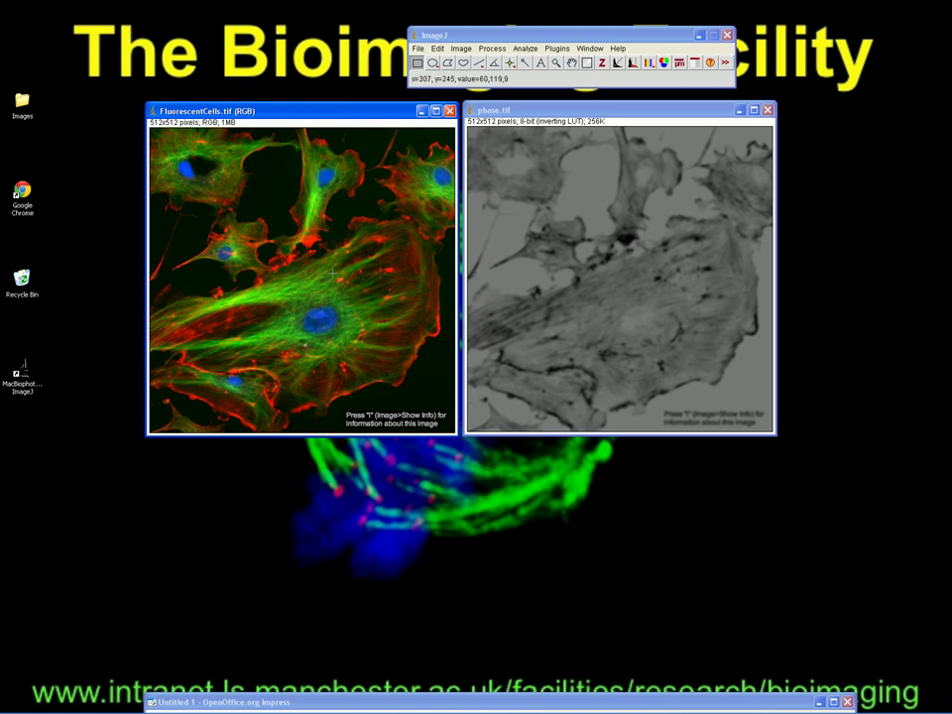
- Split FluorescentCells.tif into red, green and blue channels and close the original without saving
click(665, 63)
drag(577, 111, 363, 233)
drag(496, 95, 628, 291)
drag(496, 95, 439, 392)
click(359, 111)
click(449, 110)
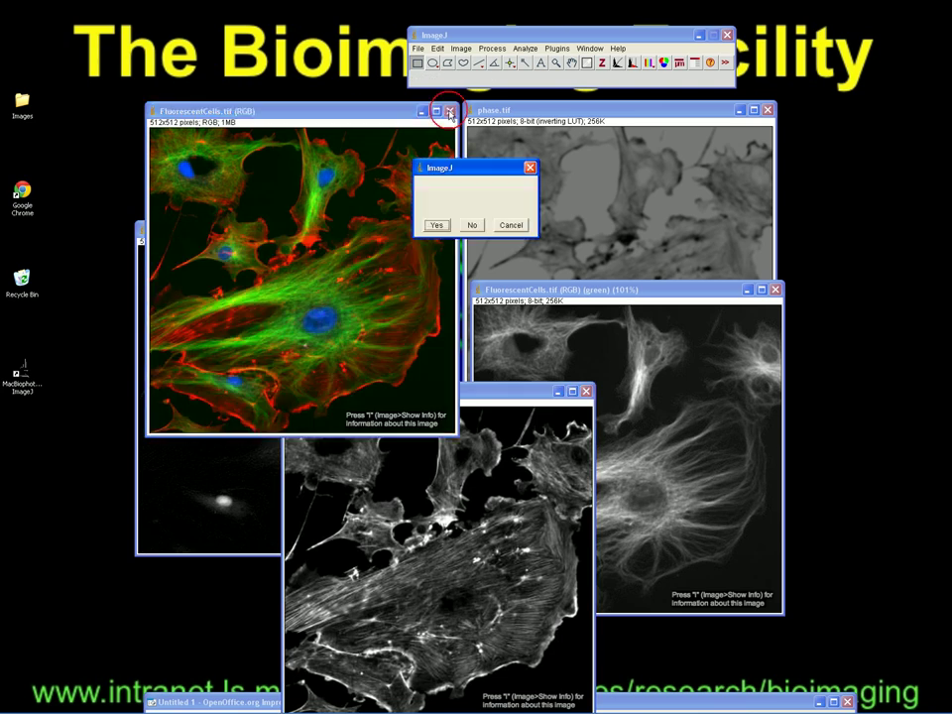
click(474, 226)
- Arrange the blue, red and green channel windows and open the Color Merge dialog
drag(297, 230, 222, 86)
drag(451, 383, 420, 307)
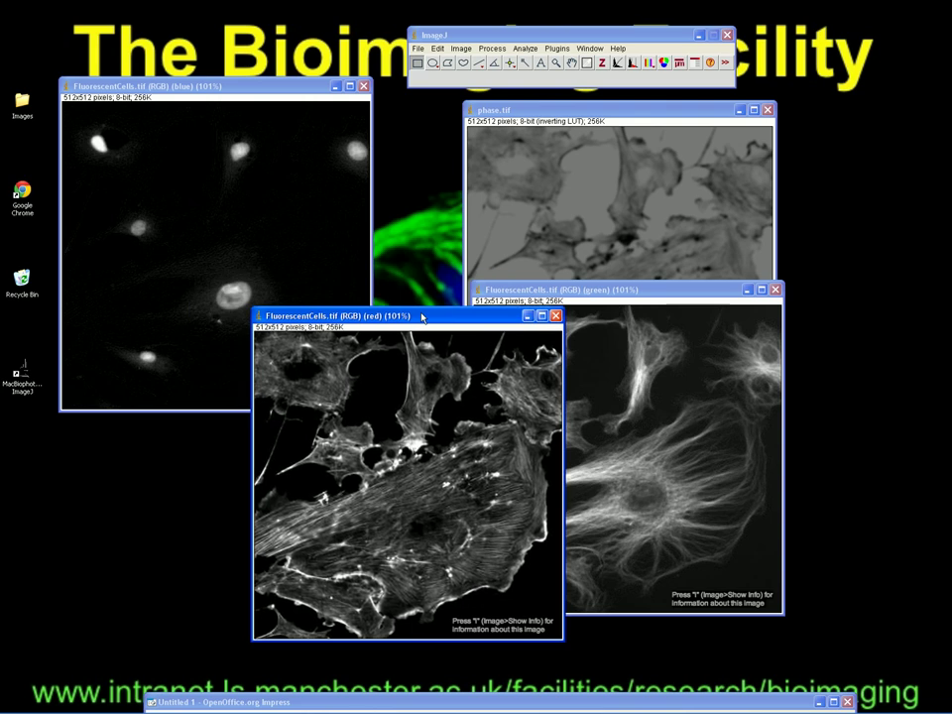
click(536, 290)
click(235, 87)
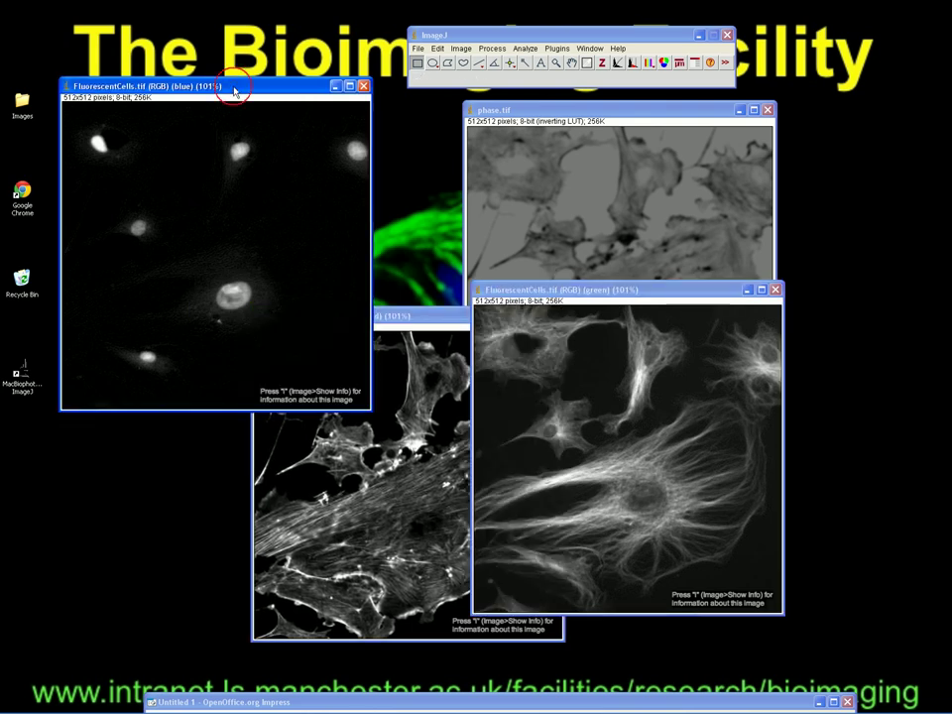
click(665, 63)
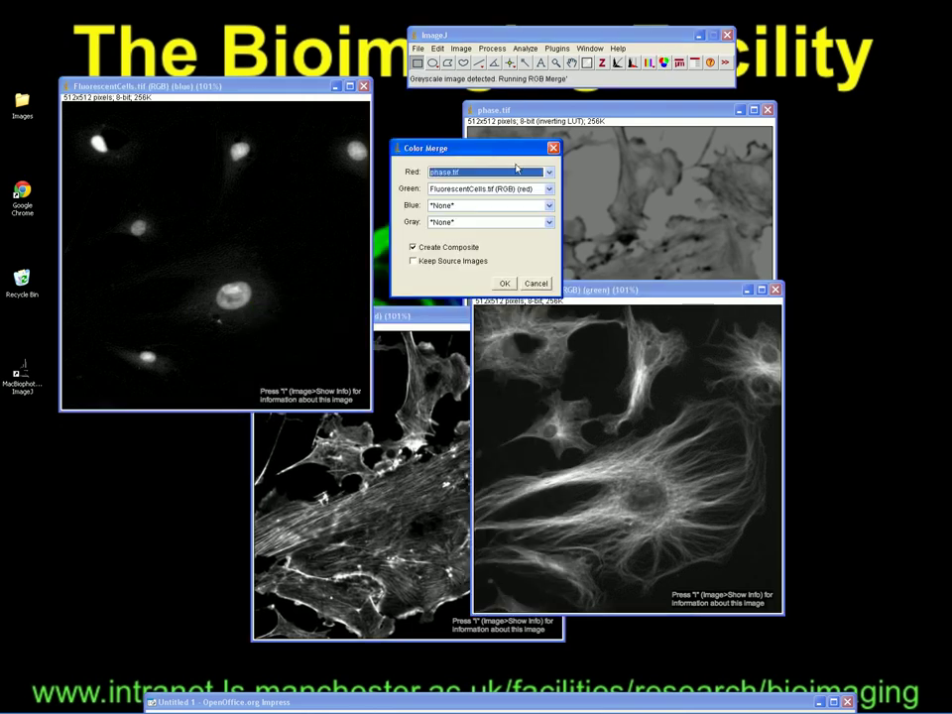
- Assign the green channel to Red and Green, blue to Blue, and phase.tif to Gray
click(548, 174)
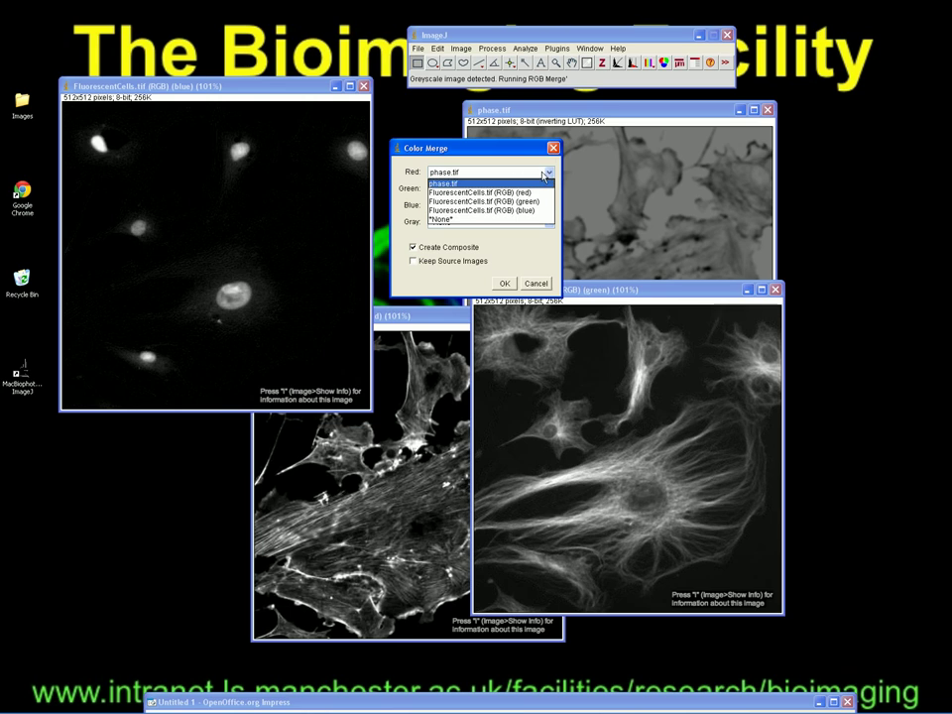
click(526, 154)
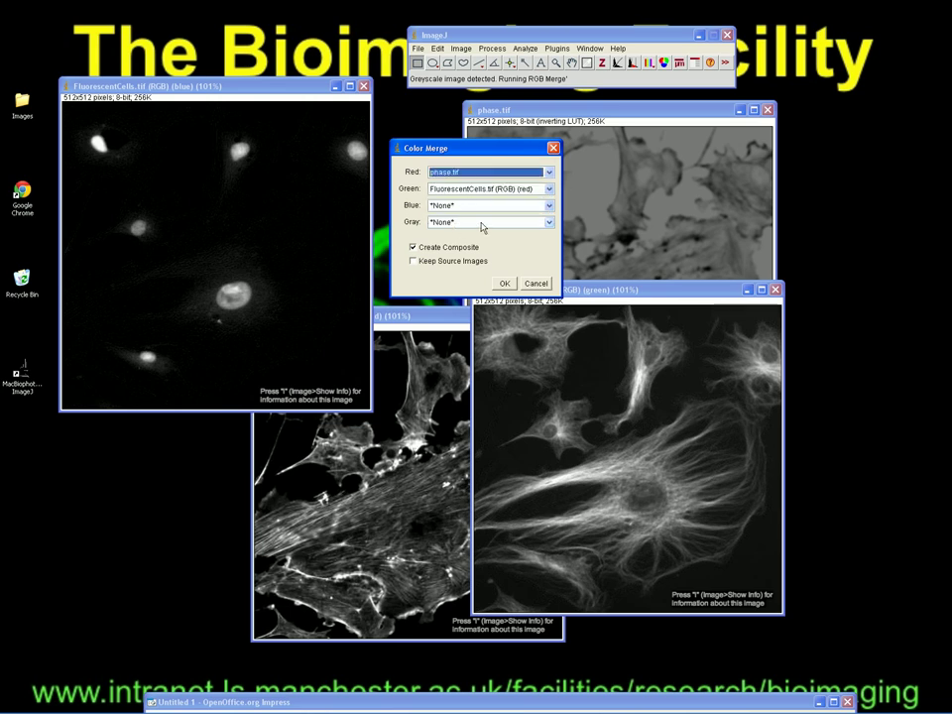
click(495, 174)
click(516, 210)
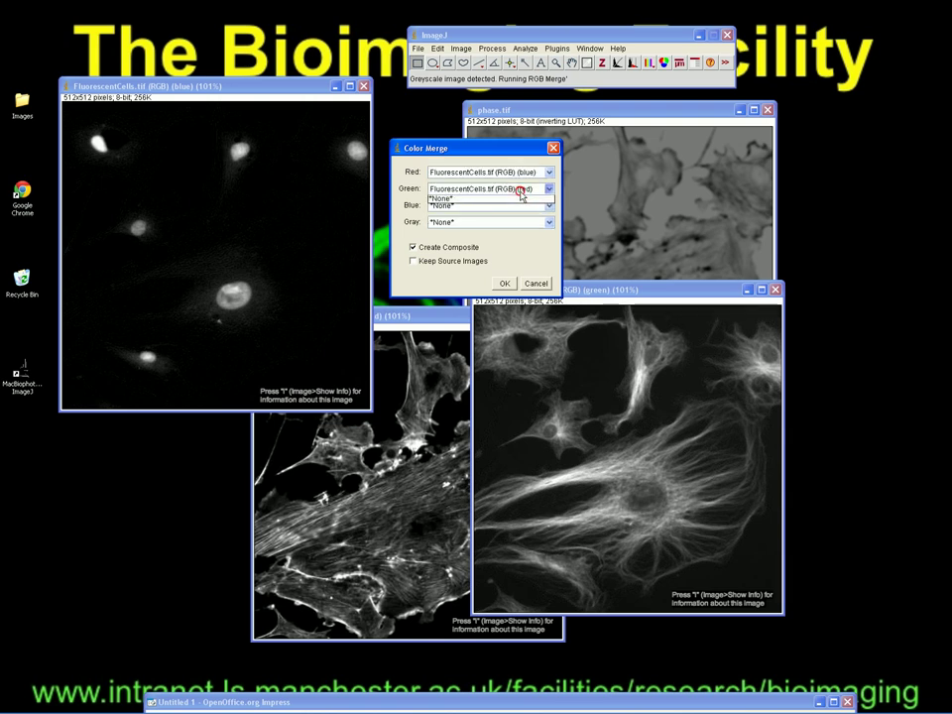
click(516, 188)
click(540, 220)
click(547, 205)
click(517, 245)
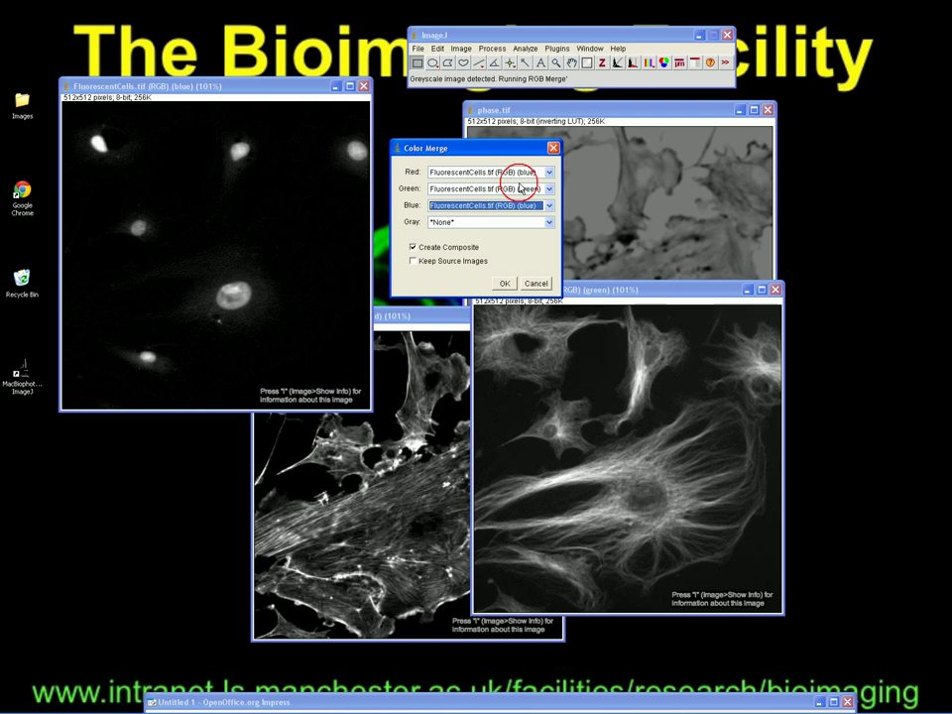
click(547, 171)
click(516, 200)
click(538, 219)
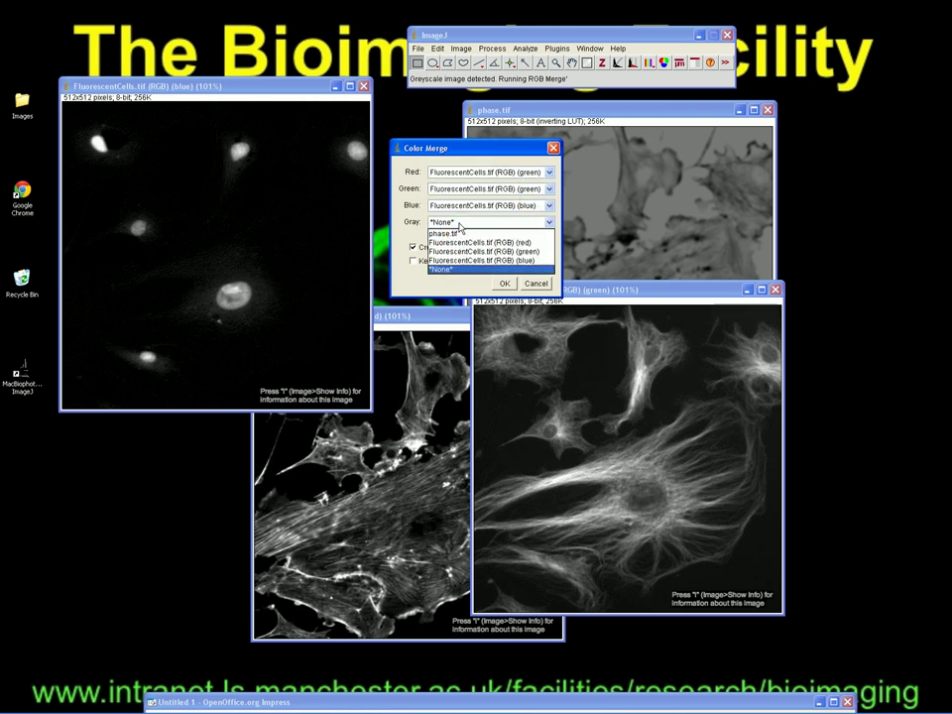
click(491, 266)
- Merge without Create Composite, keeping source images, then discard the yellow-tinted Flat_Composite
click(468, 249)
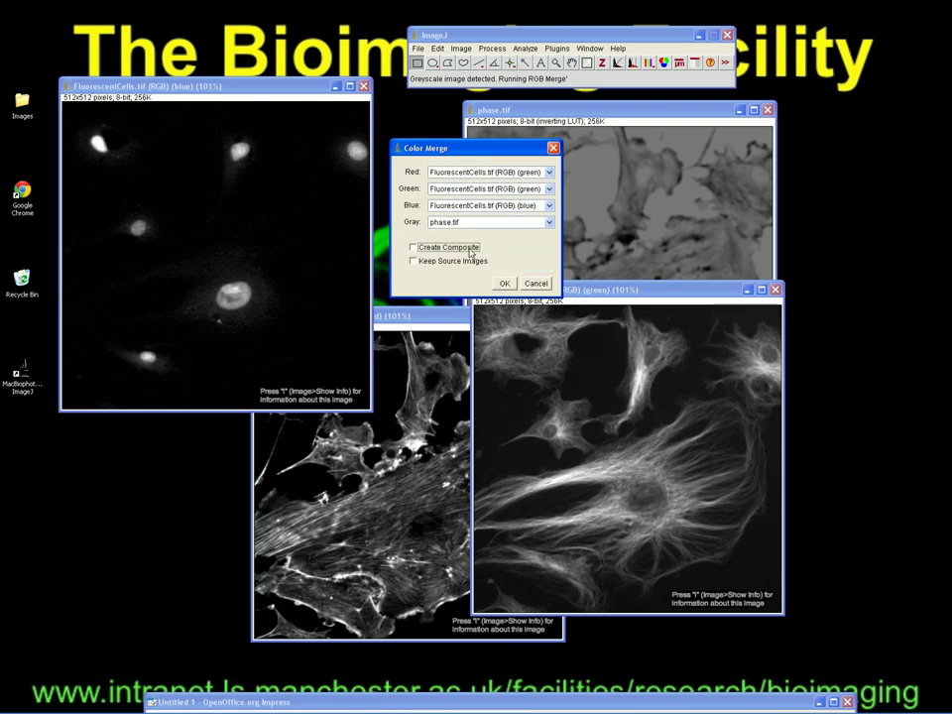
click(411, 262)
click(504, 283)
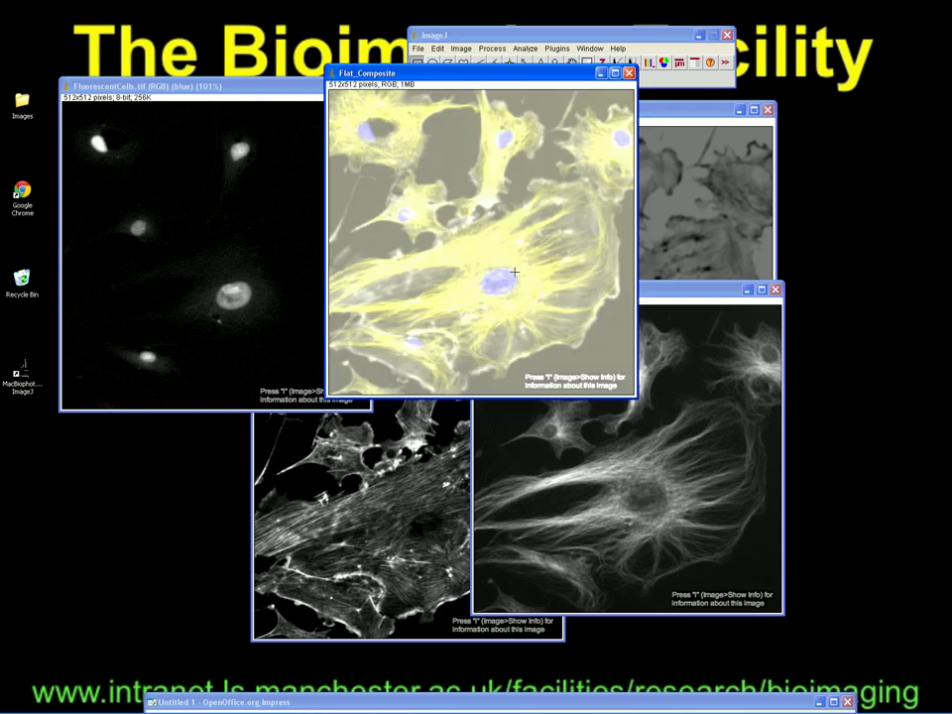
drag(461, 71, 745, 108)
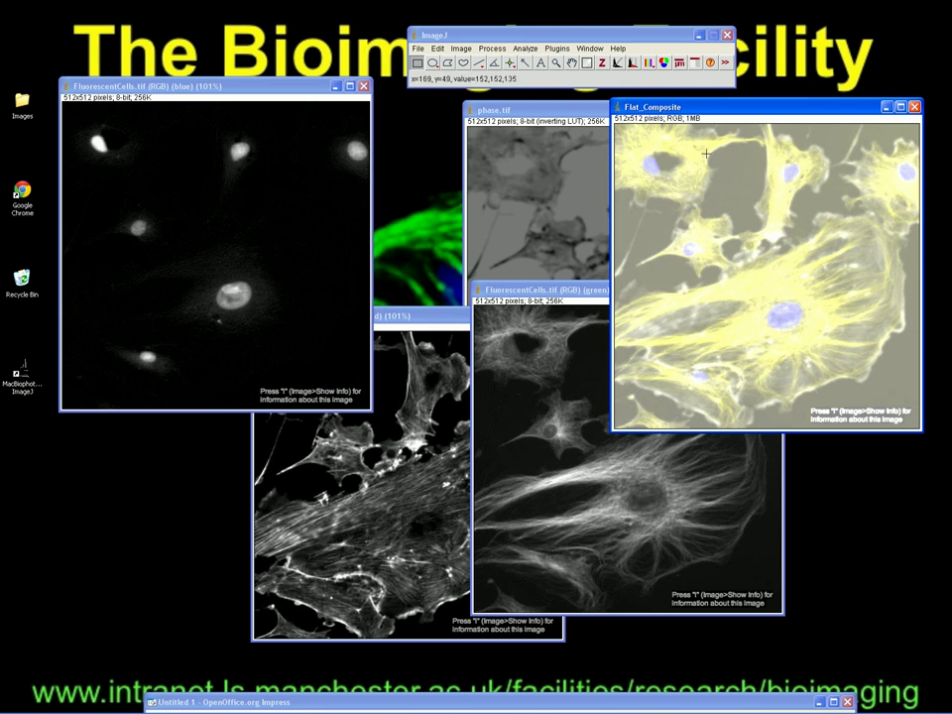
click(915, 107)
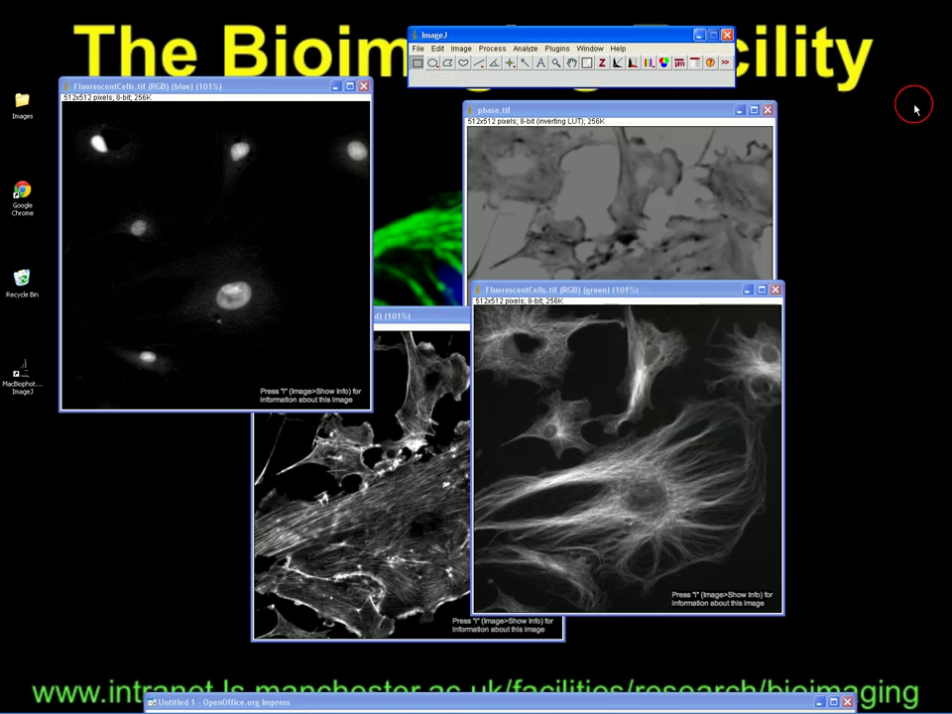
- In Color Merge, assign red, green and blue channels to their colours and phase.tif to Gray
click(663, 64)
click(550, 170)
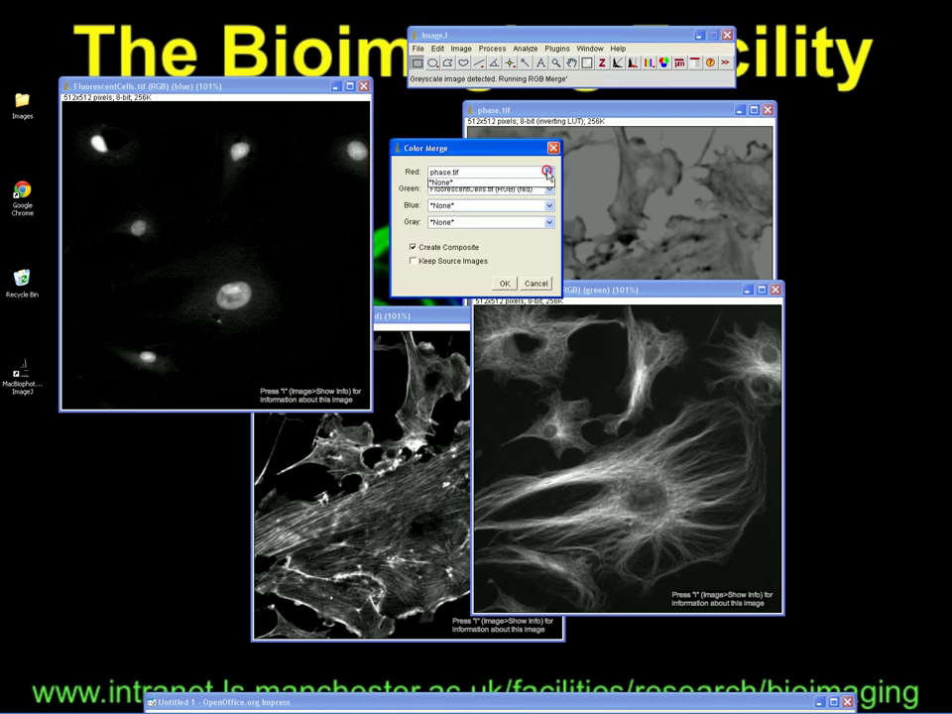
click(522, 193)
click(544, 204)
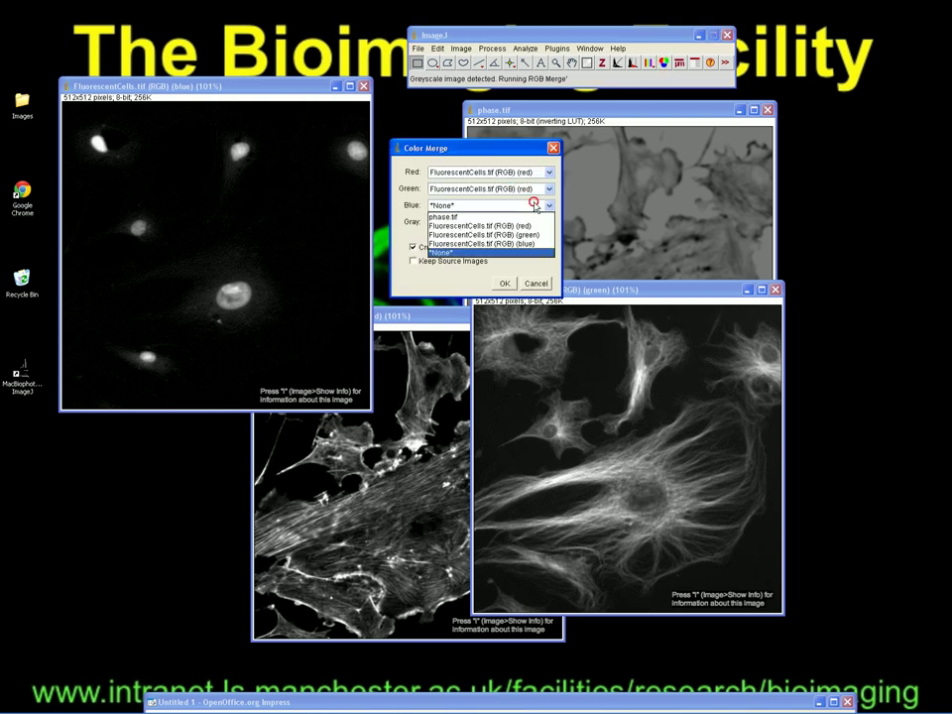
click(533, 243)
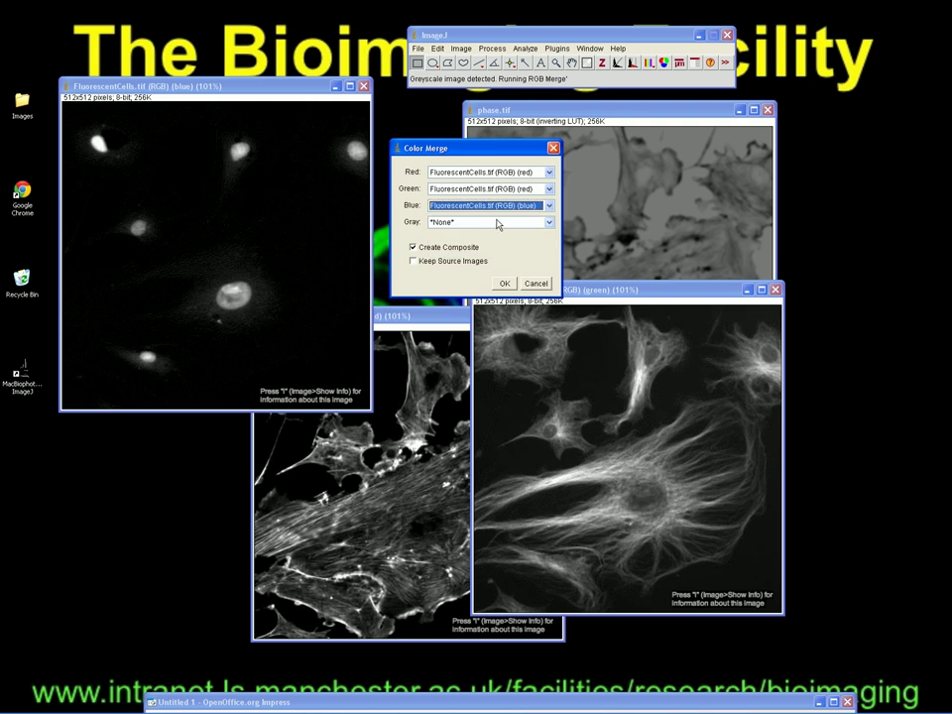
click(550, 188)
click(536, 221)
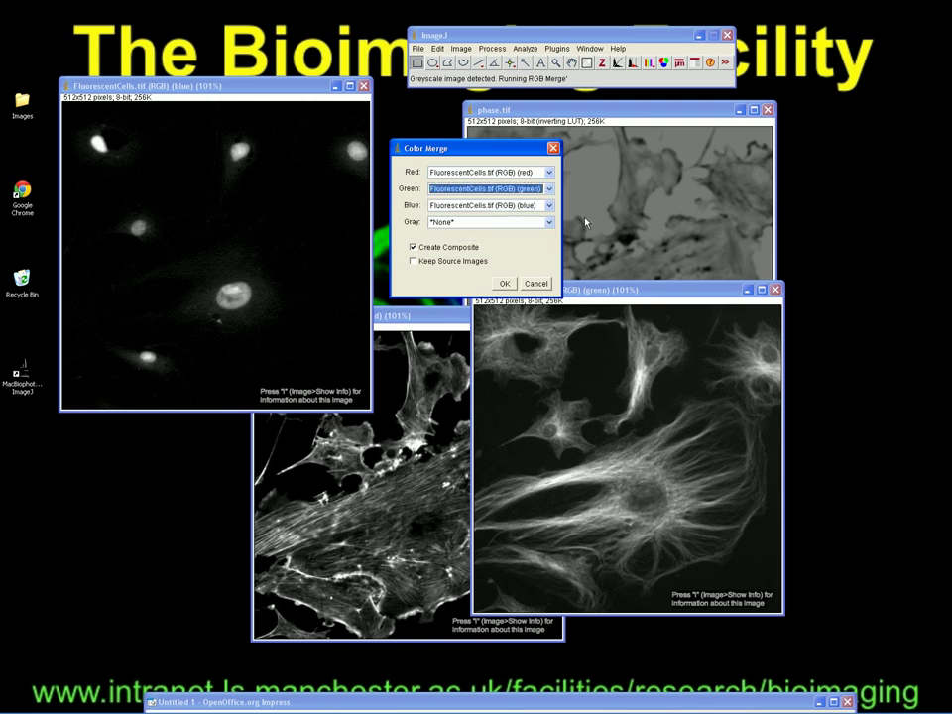
click(509, 227)
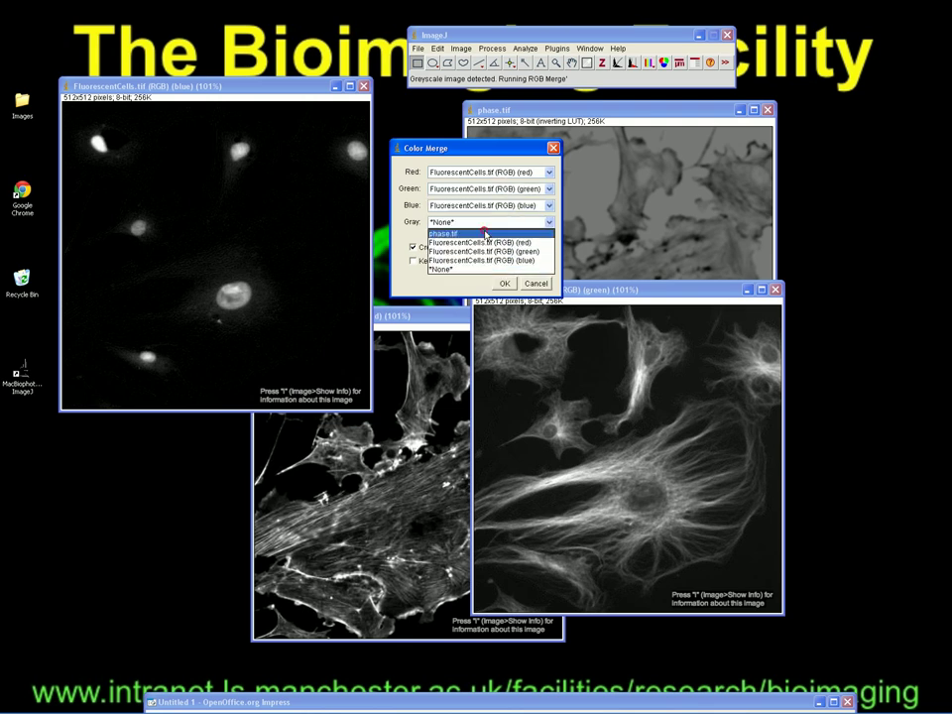
click(496, 233)
- Merge with Create Composite off and Keep Source Images on, then arrange the windows
click(412, 248)
click(413, 261)
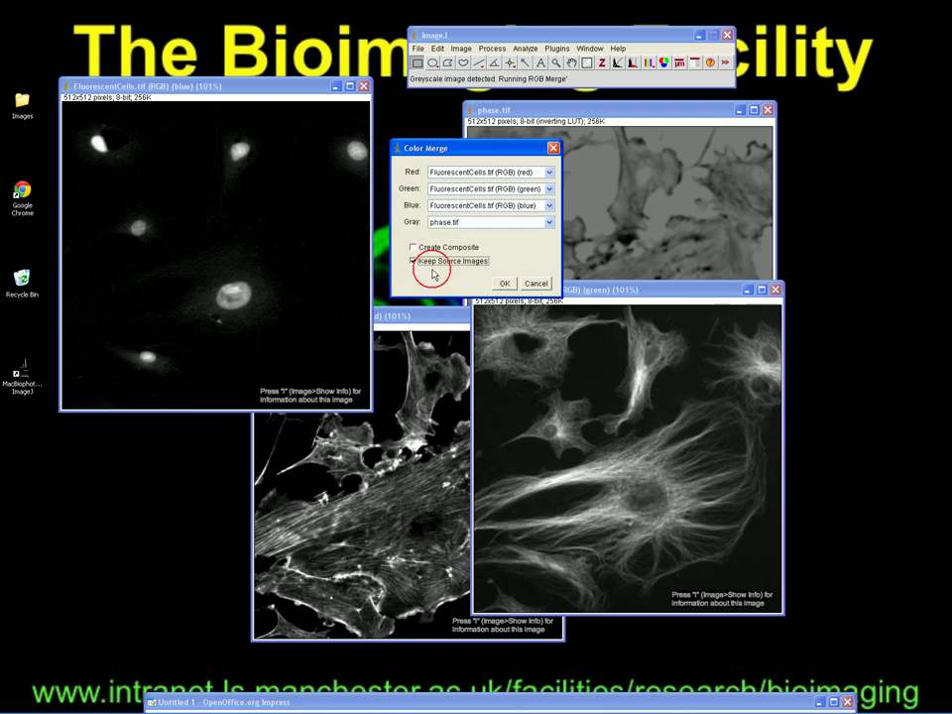
click(508, 283)
drag(533, 81, 795, 320)
drag(439, 326, 303, 303)
drag(542, 292, 402, 260)
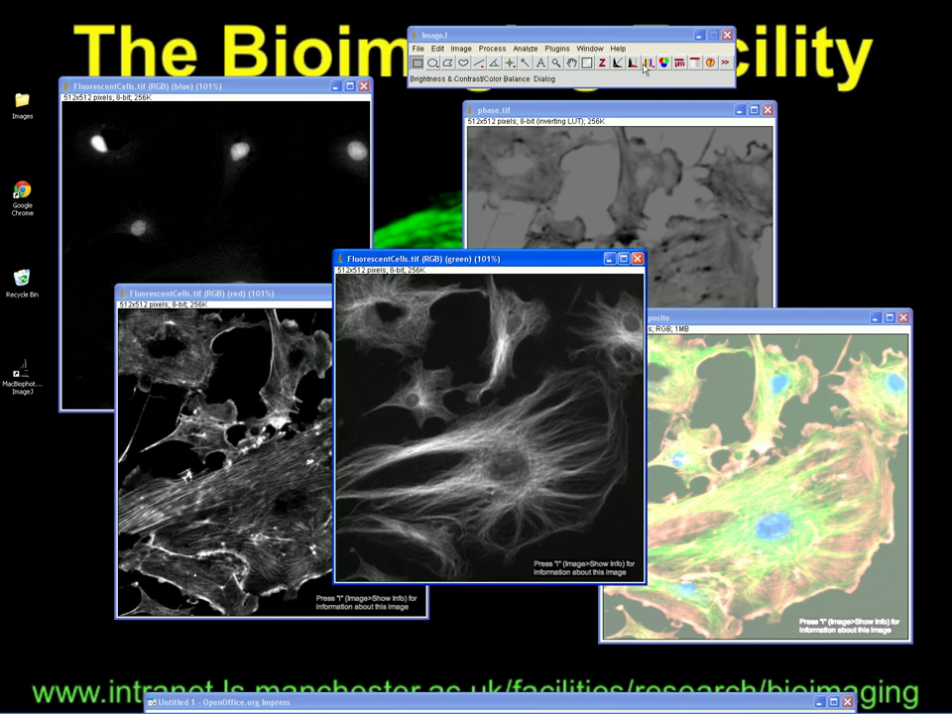
click(466, 35)
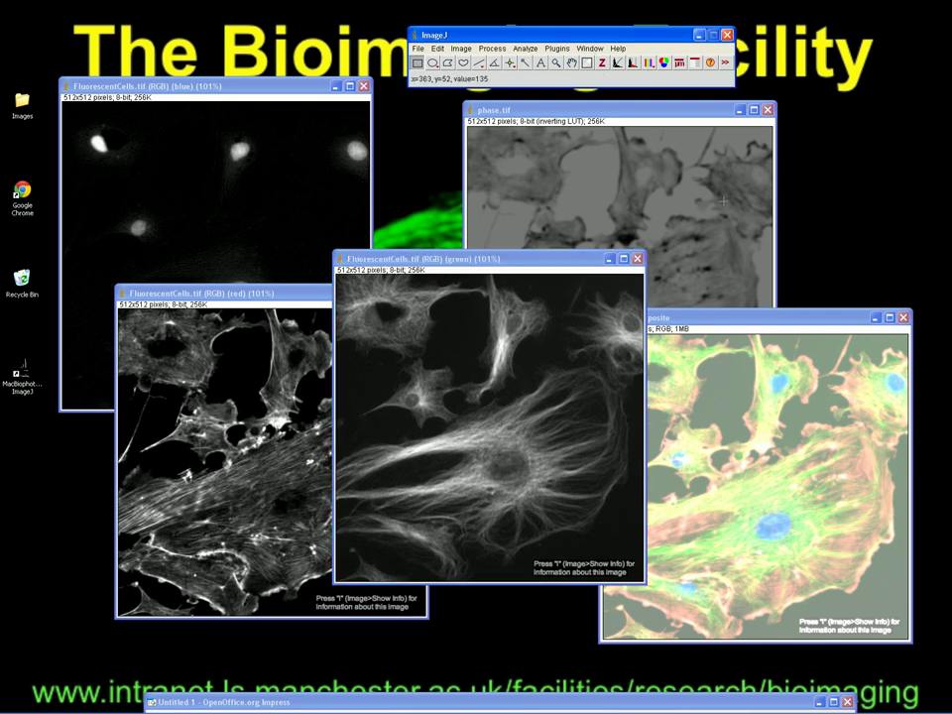
- Apply the Blue, Green and Red lookup tables to the blue, green and red channel images
click(241, 86)
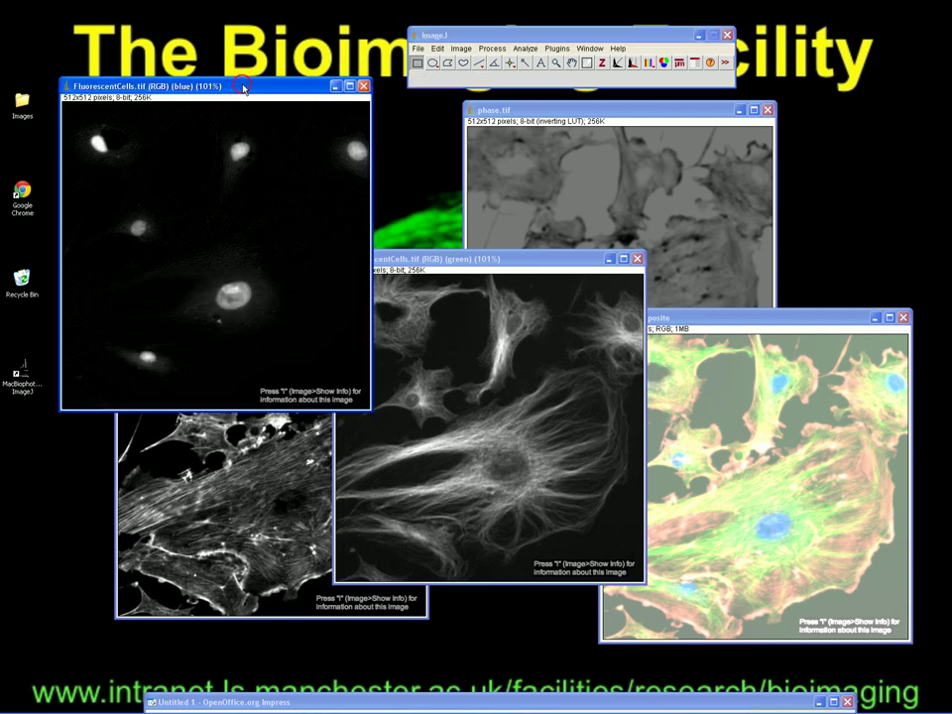
click(654, 69)
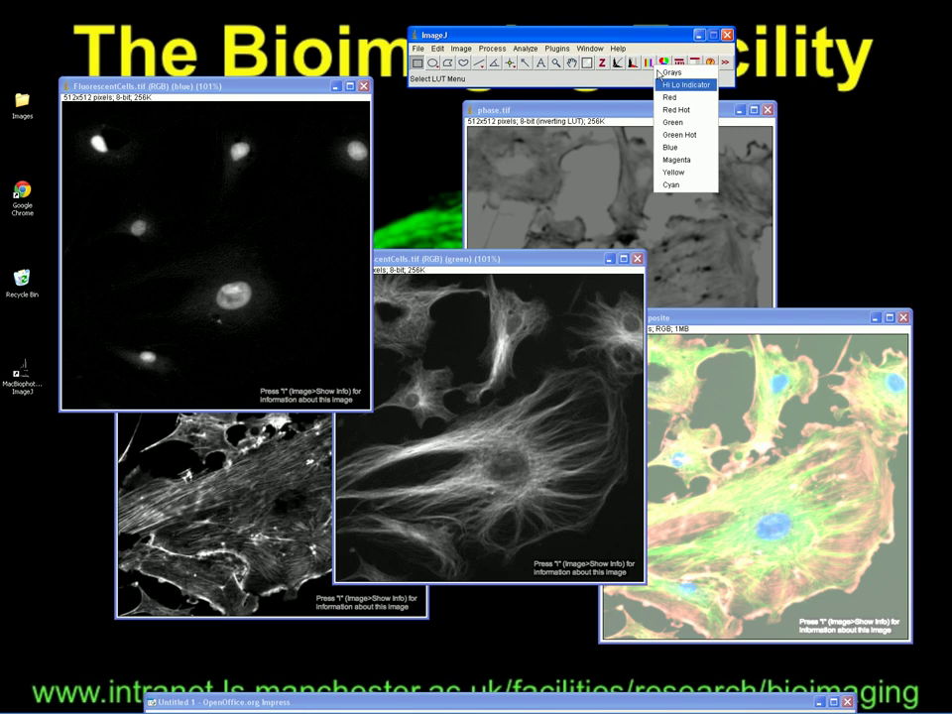
click(684, 147)
click(511, 260)
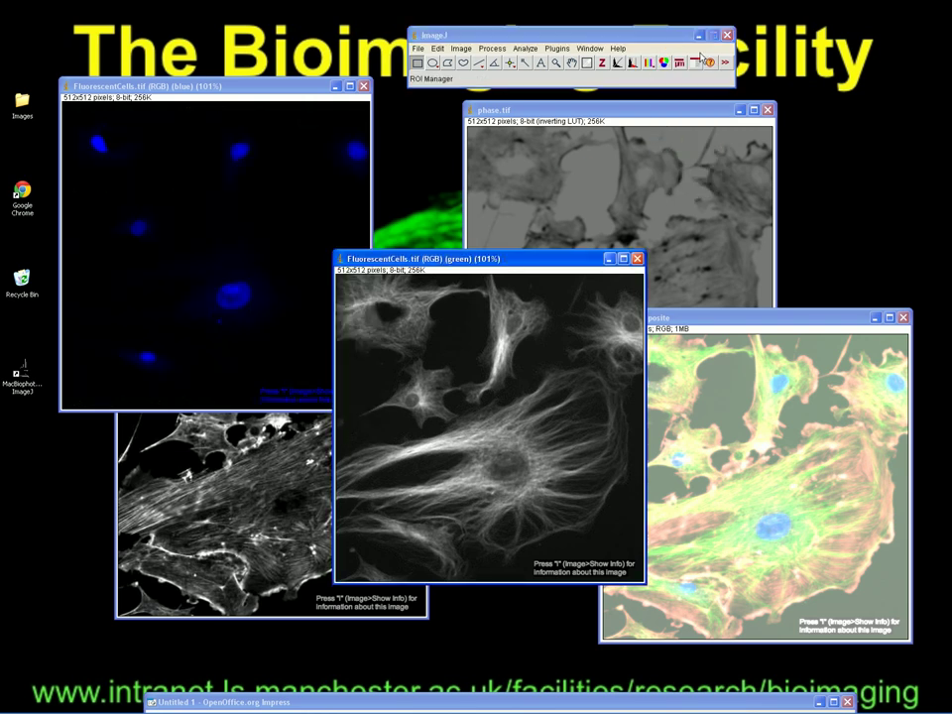
click(650, 66)
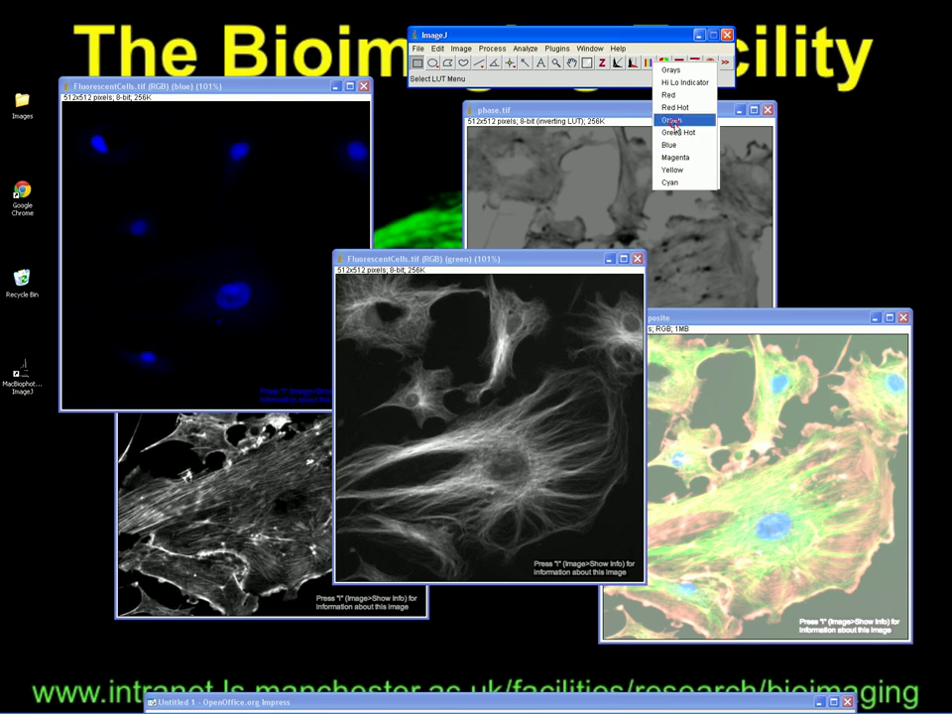
click(674, 119)
click(223, 516)
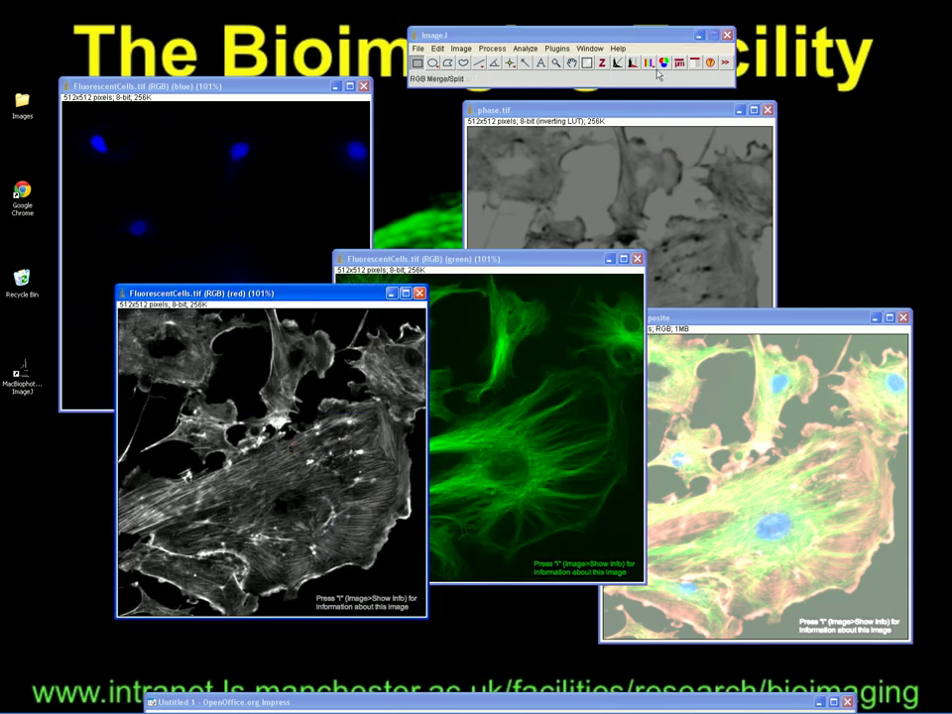
click(651, 66)
click(675, 98)
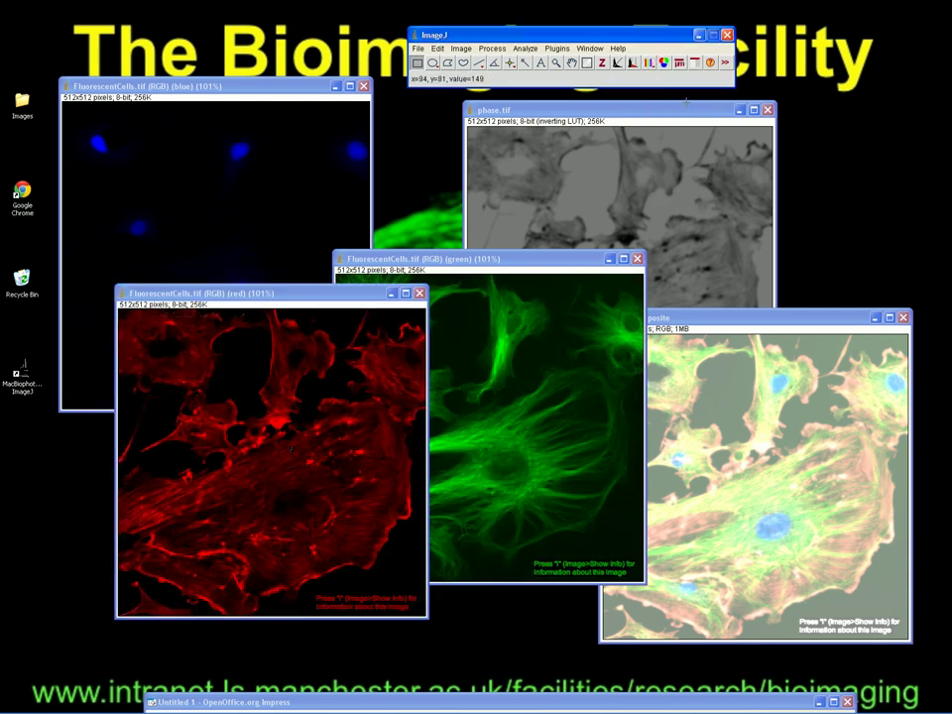
click(258, 96)
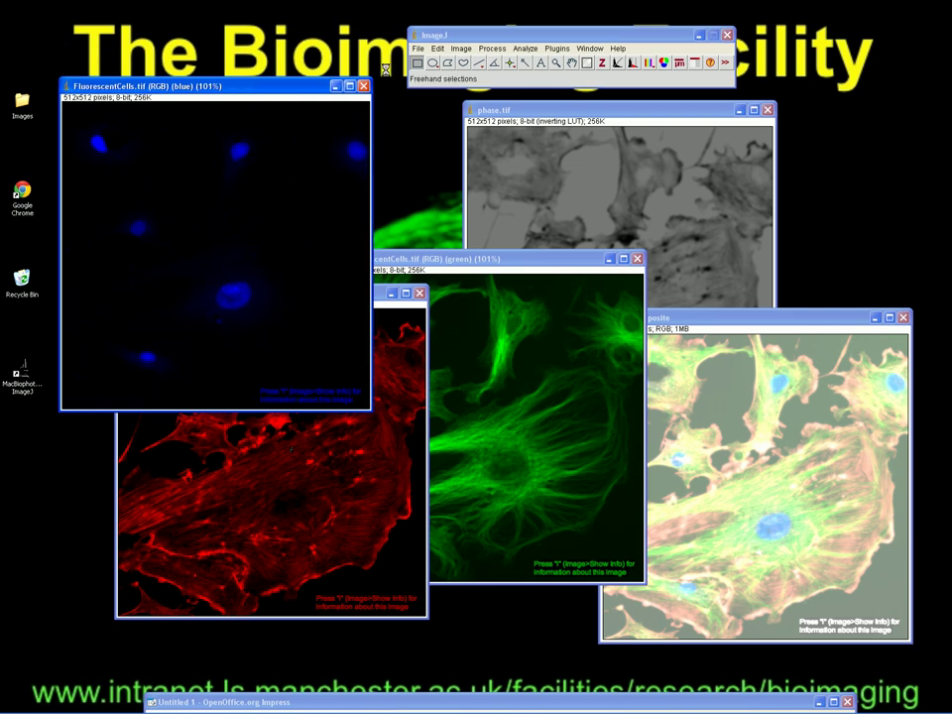
click(511, 42)
- Combine the open images into one stack via Images to Stack, keeping sources and no title labels
click(559, 49)
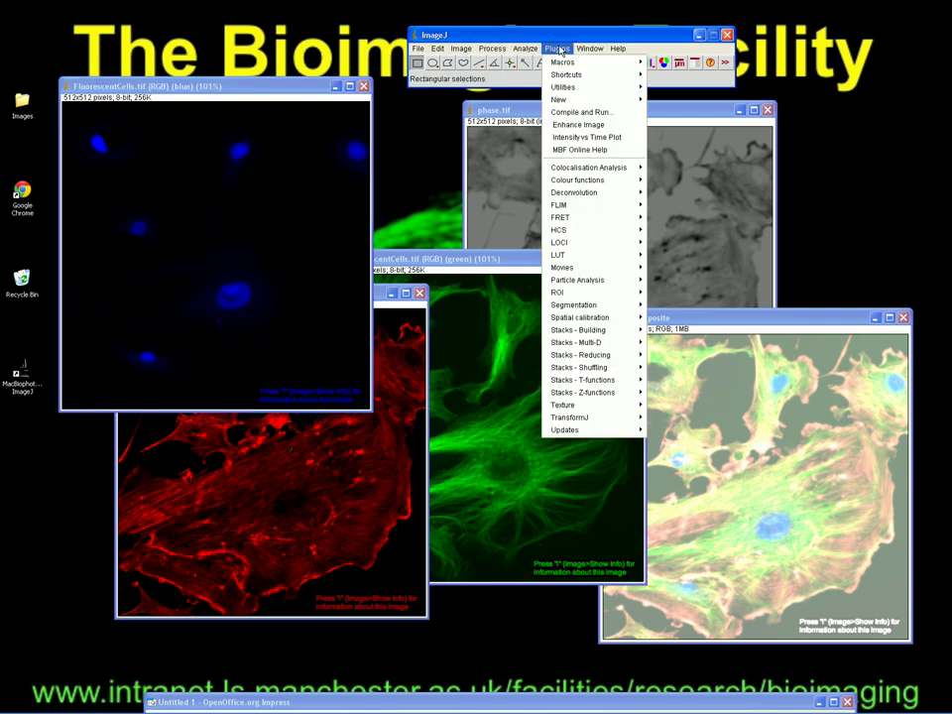
mouse_move(462, 48)
mouse_move(476, 136)
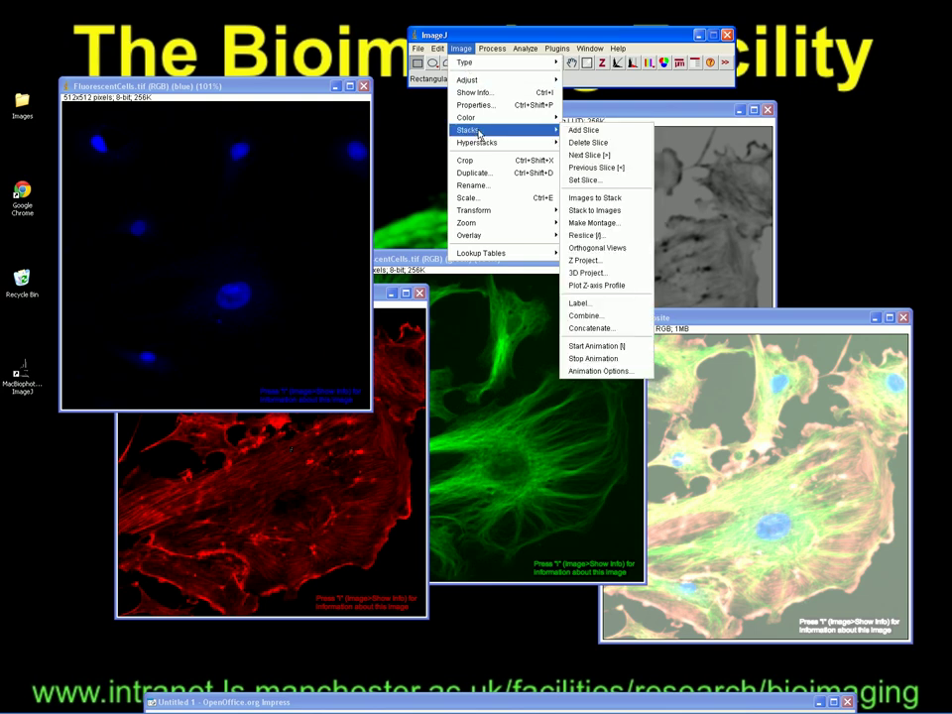
click(596, 199)
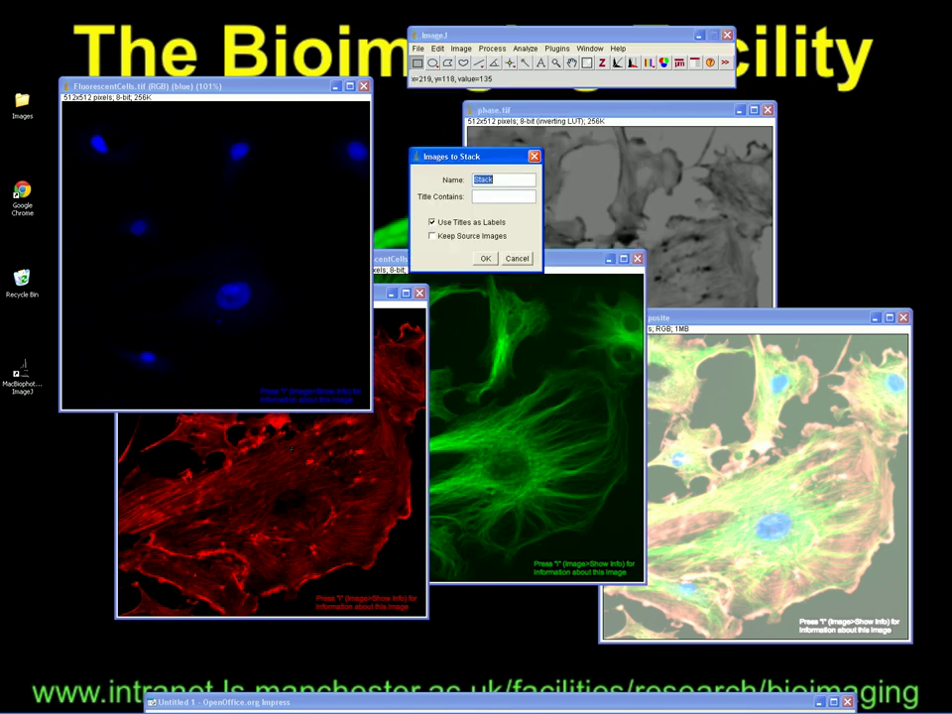
click(449, 237)
click(432, 223)
click(486, 258)
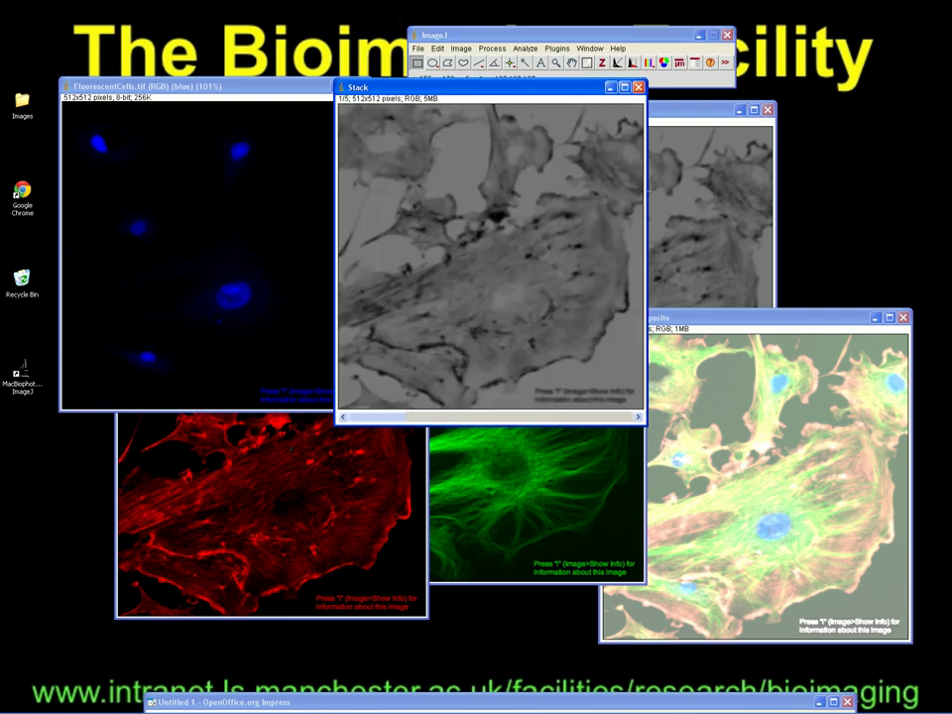
- Step through the five slices to the merged composite and back to the grey phase slice
click(639, 417)
click(639, 418)
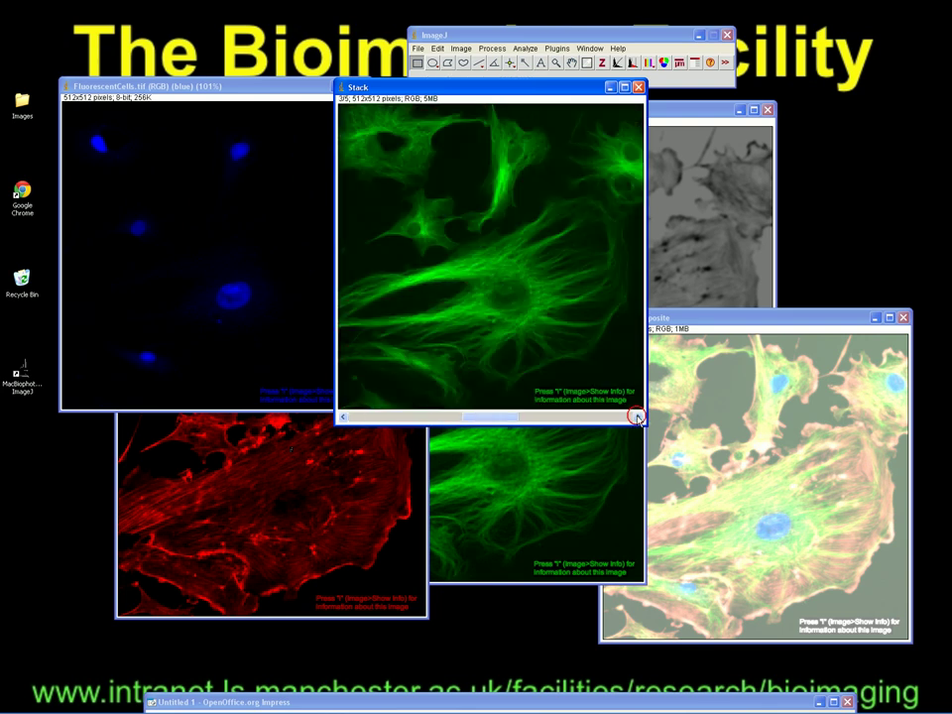
click(639, 418)
click(639, 417)
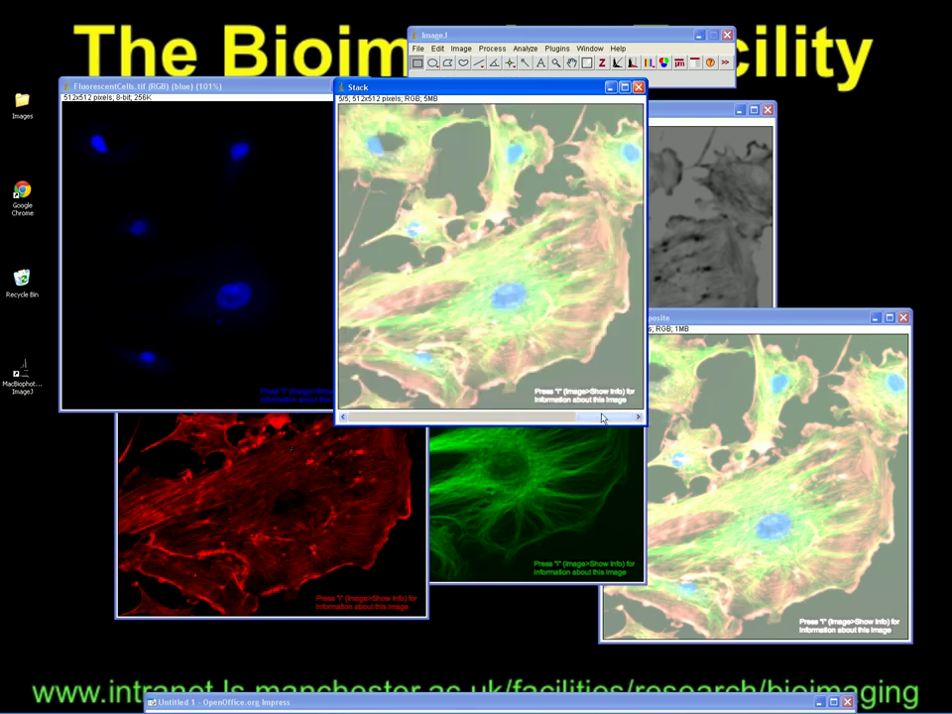
click(345, 417)
click(345, 418)
click(345, 418)
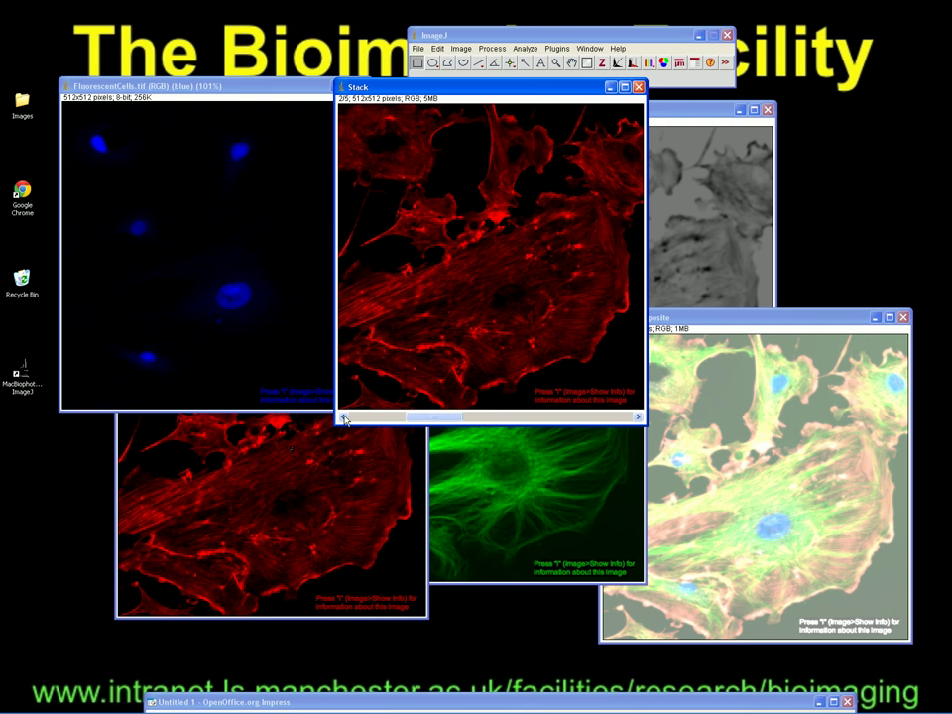
click(345, 418)
- Open the Stack Sorter from Plugins > Stacks - Shuffling
click(556, 48)
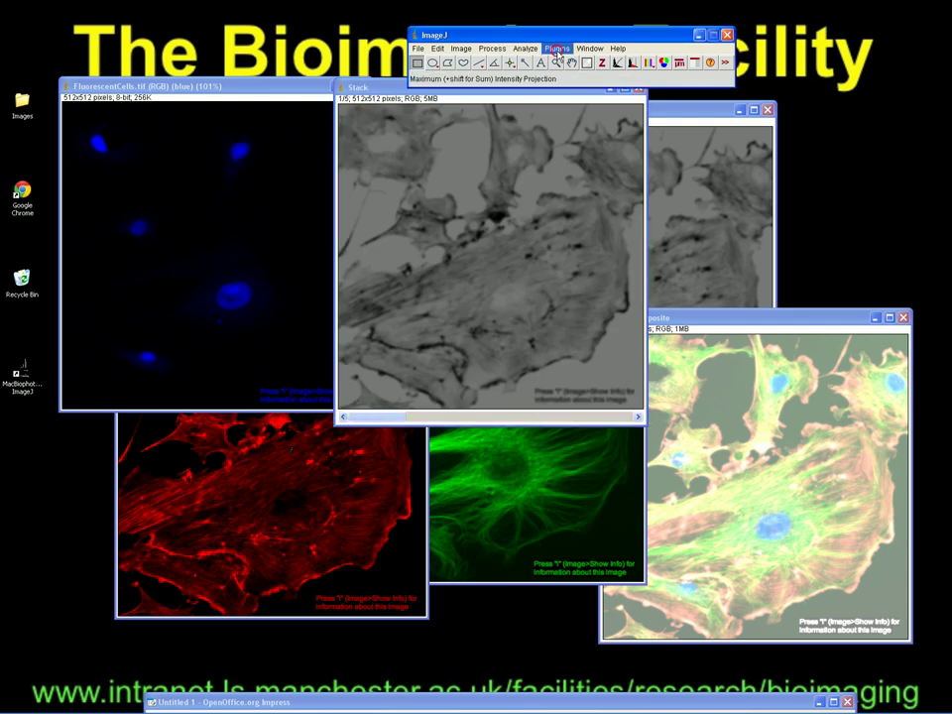
mouse_move(601, 369)
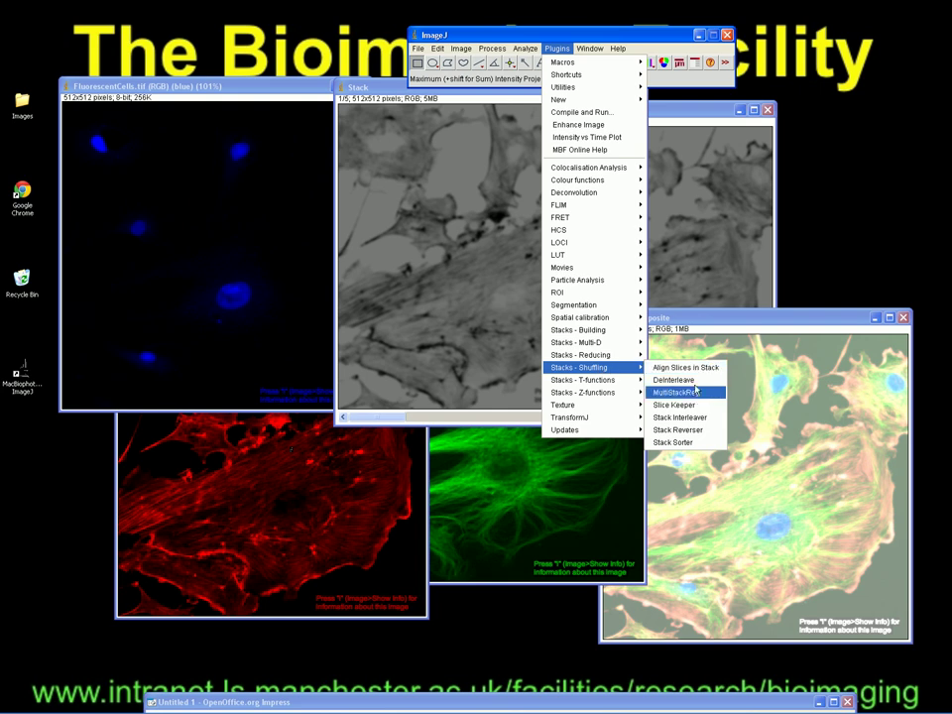
click(672, 442)
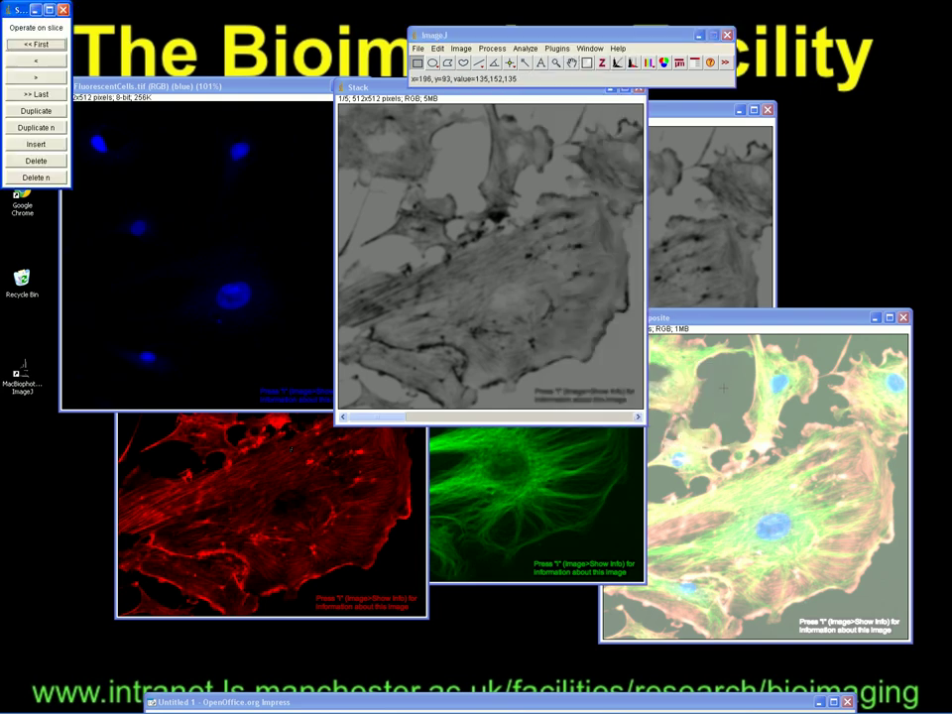
- Reactivate the Stack window and advance through the red, green and blue slices
click(425, 98)
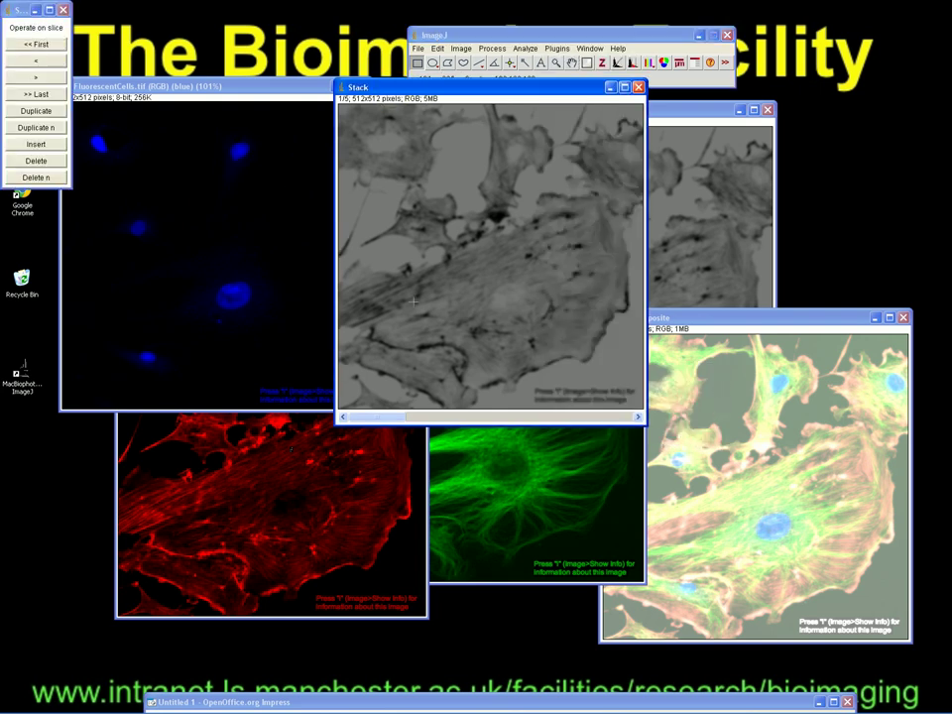
click(638, 417)
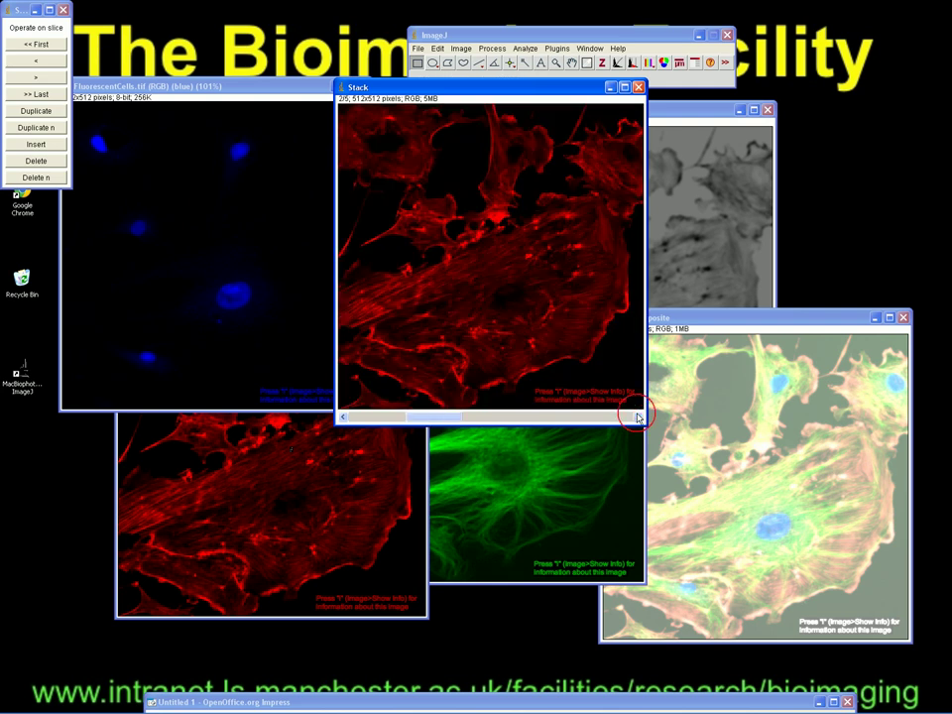
click(638, 417)
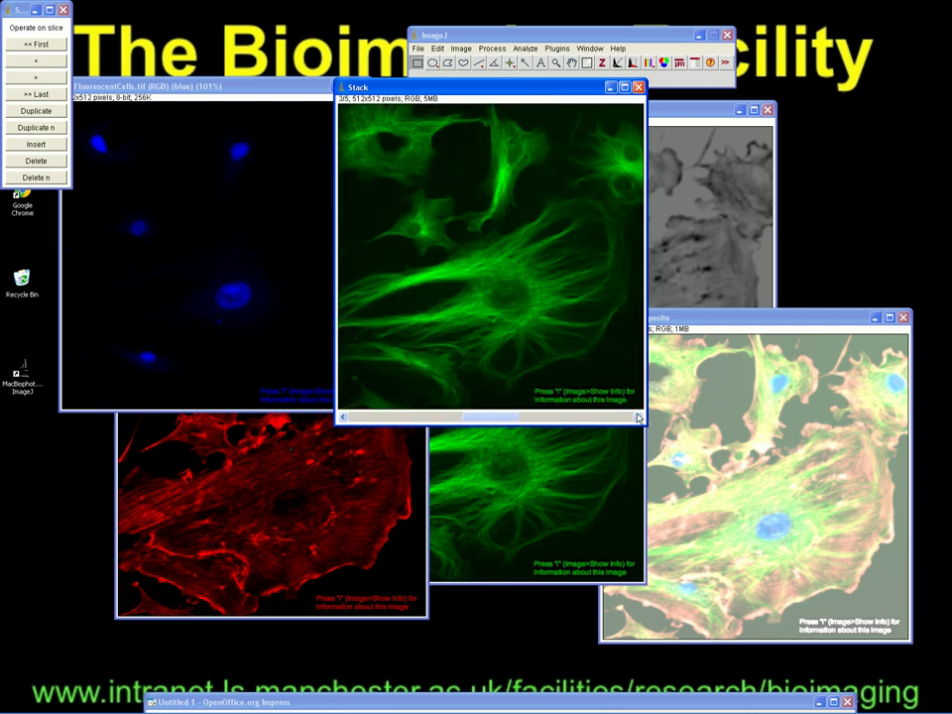
click(638, 418)
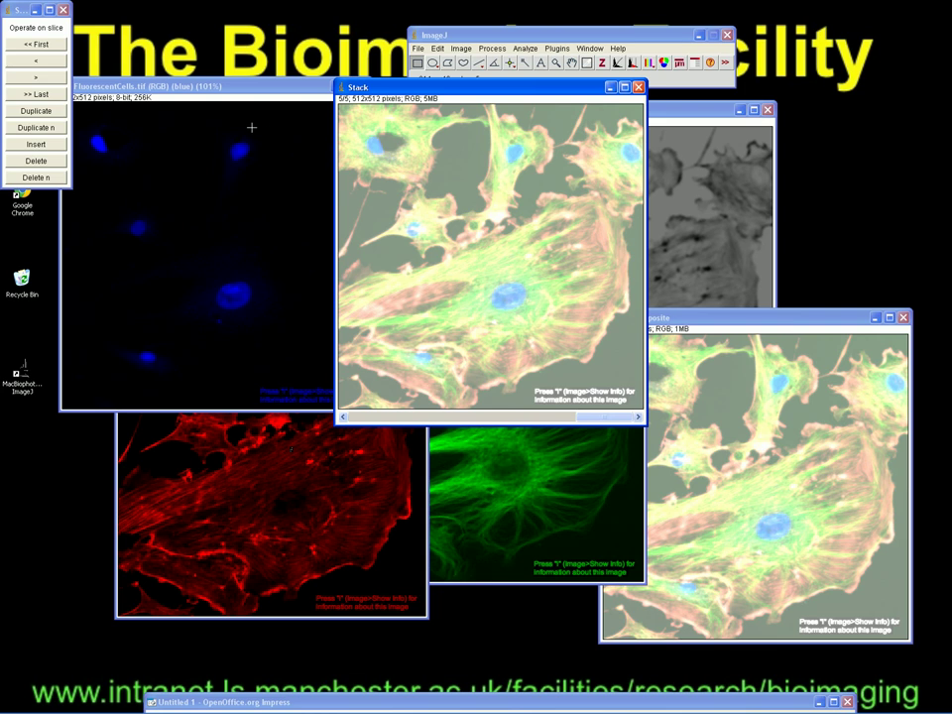
click(462, 48)
click(461, 47)
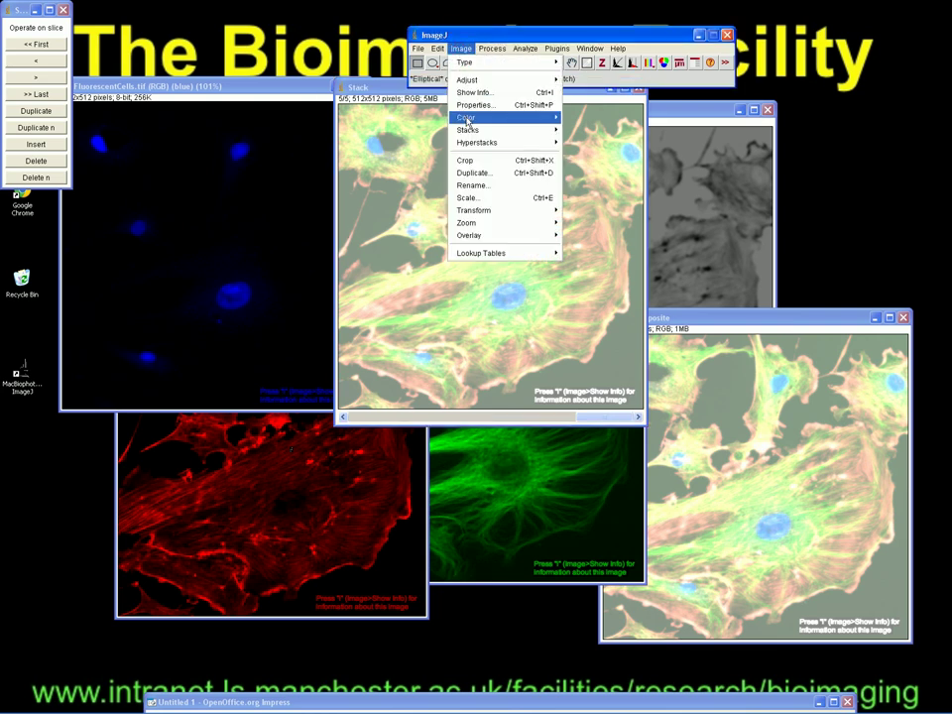
- Make a montage of the five slices with scale factor 1
mouse_move(471, 130)
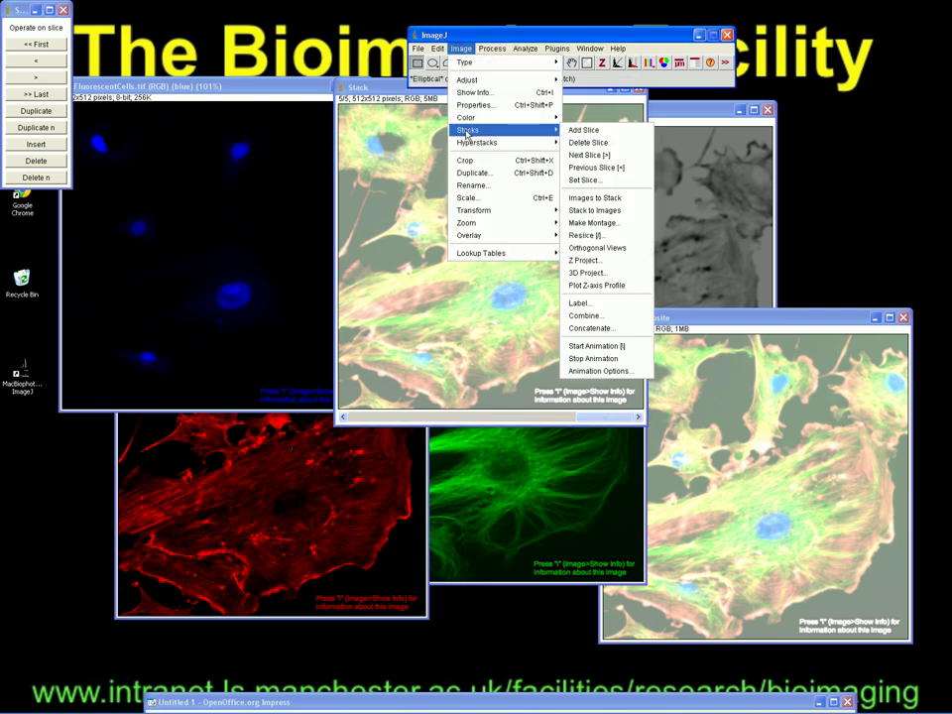
click(610, 224)
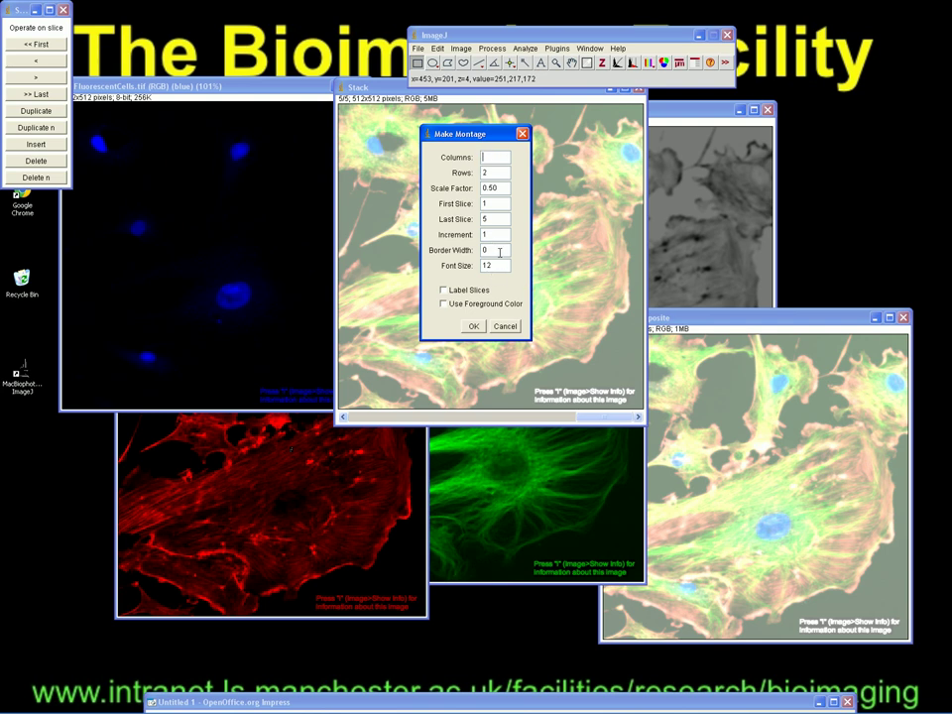
click(480, 172)
double_click(494, 188)
text(1)
double_click(496, 250)
click(474, 326)
- Move the Montage window aside and reposition the Stack window down and left
drag(434, 74, 537, 138)
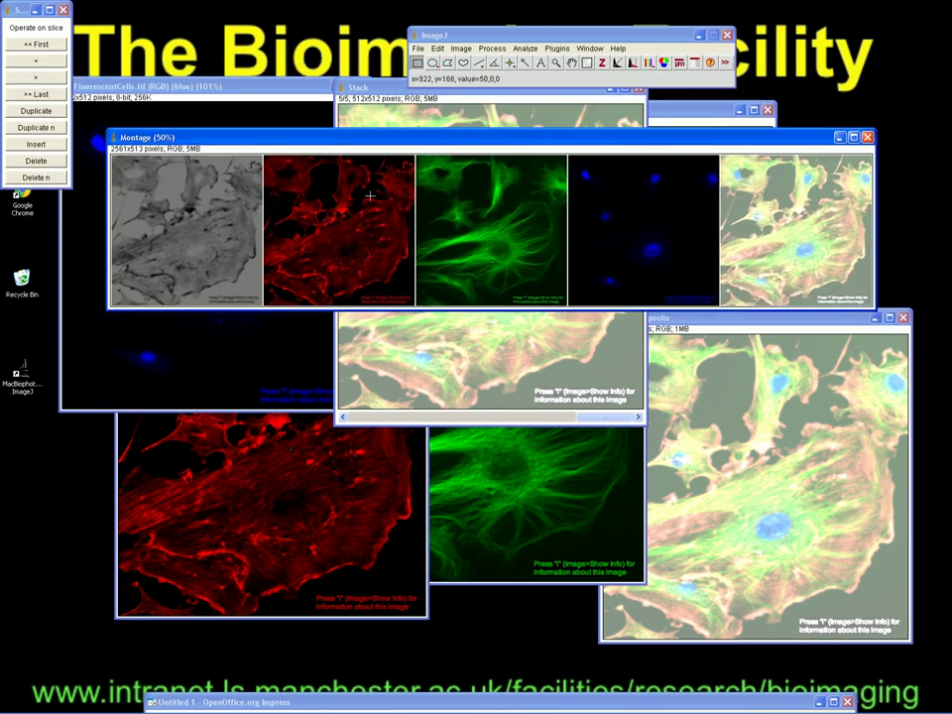
click(369, 87)
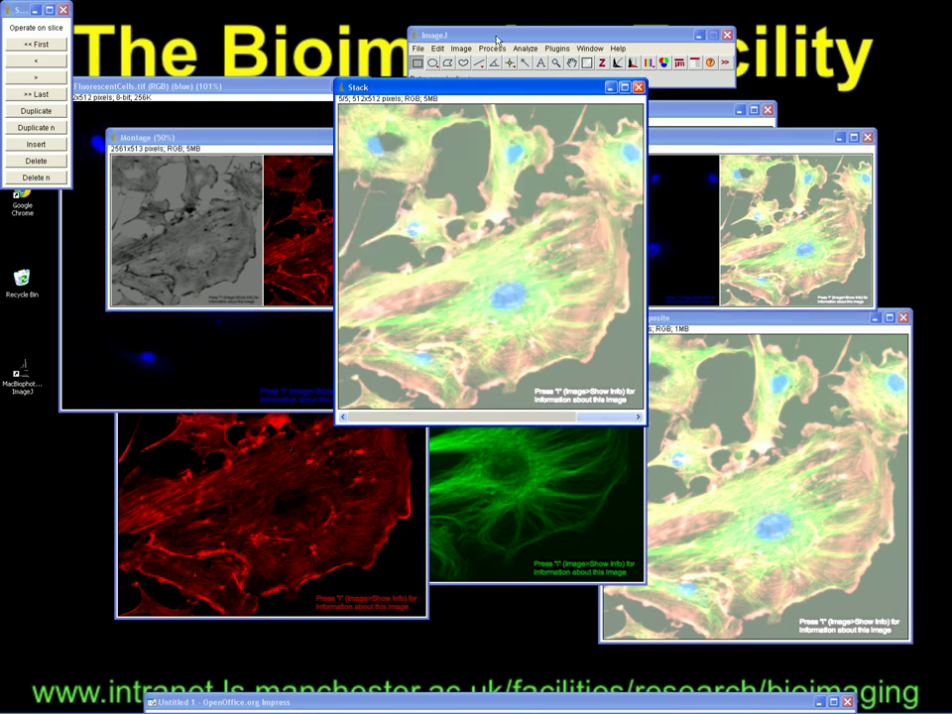
drag(394, 89, 288, 293)
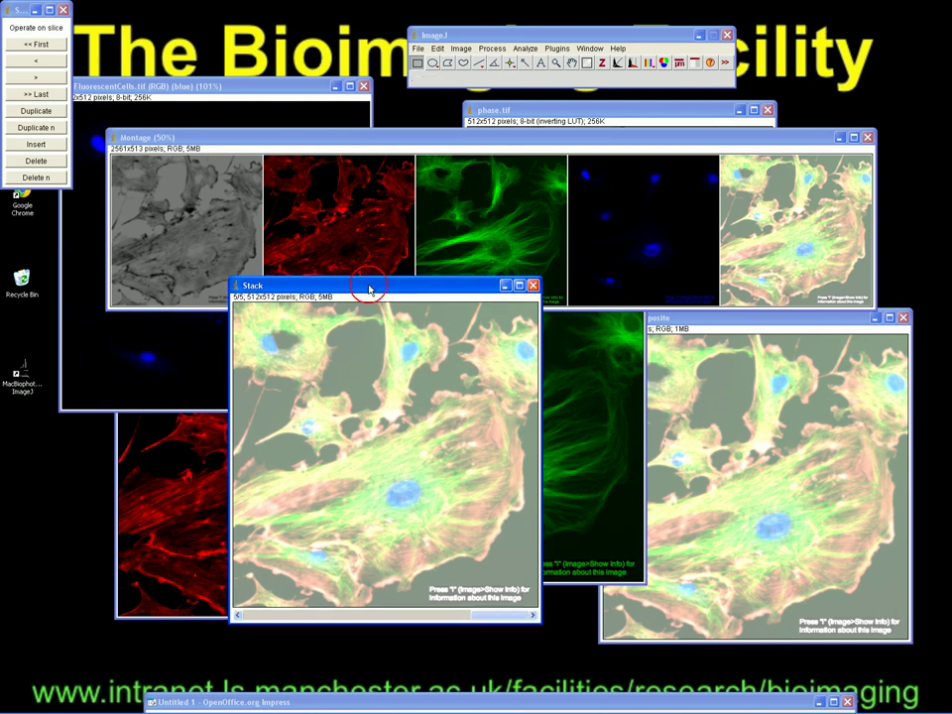
- Return to the first slice and delete the grey phase slice in Stack Sorter
drag(370, 288, 360, 132)
click(228, 464)
click(229, 464)
click(228, 464)
click(228, 464)
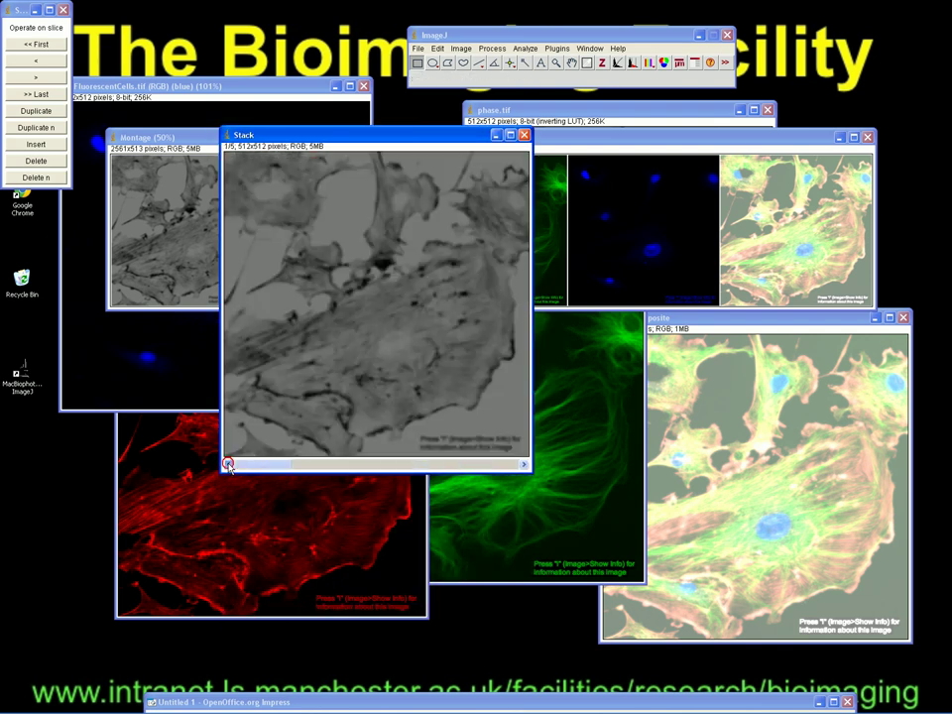
click(45, 164)
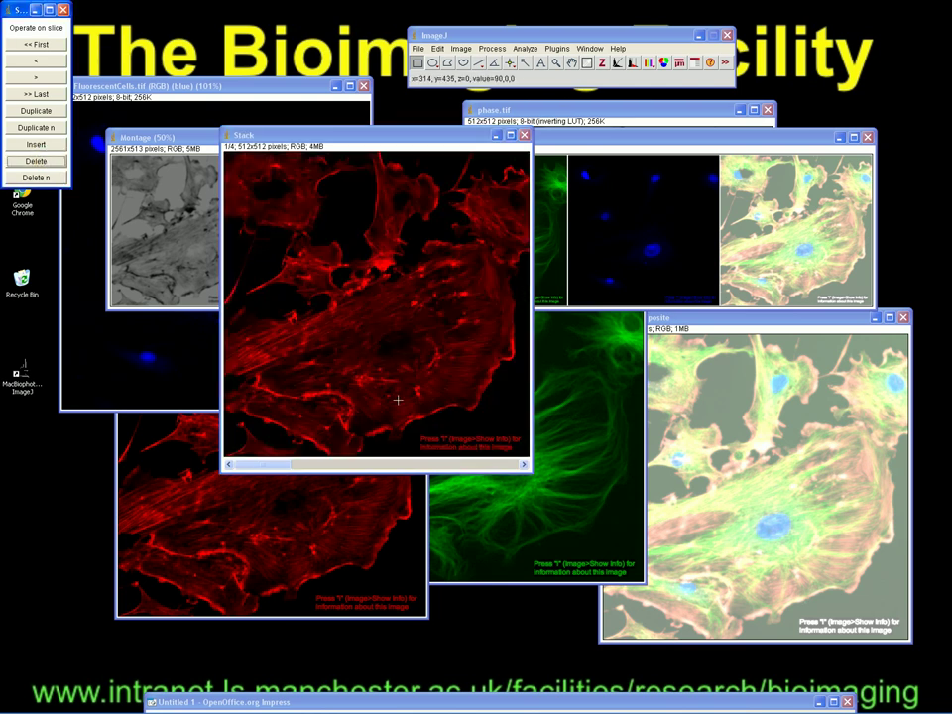
- Advance to the blue slice and delete it, leaving red, green and merge
click(521, 464)
click(521, 463)
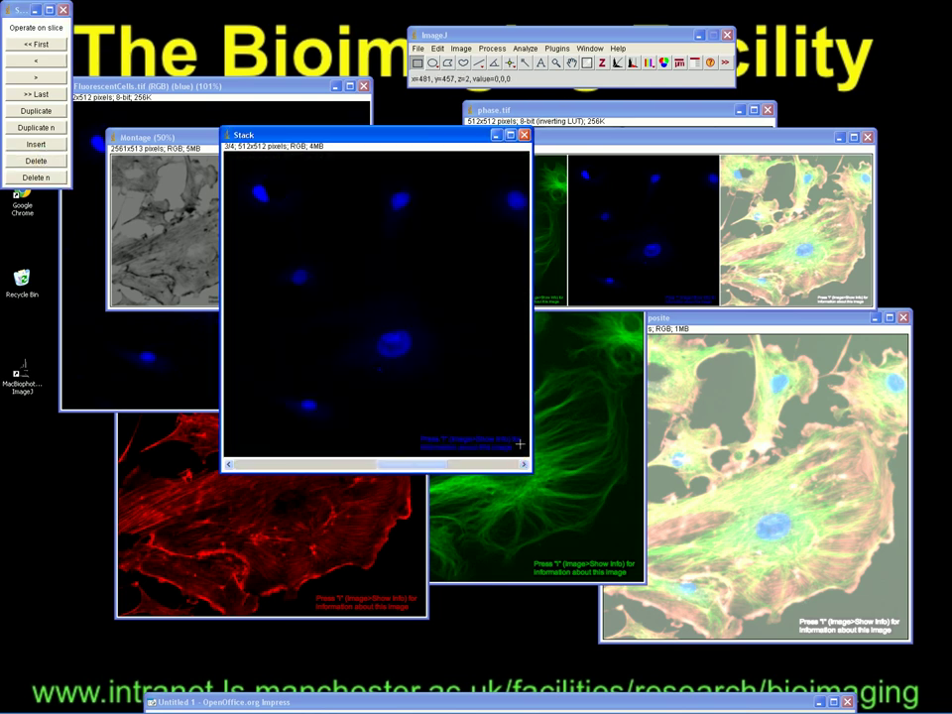
click(42, 162)
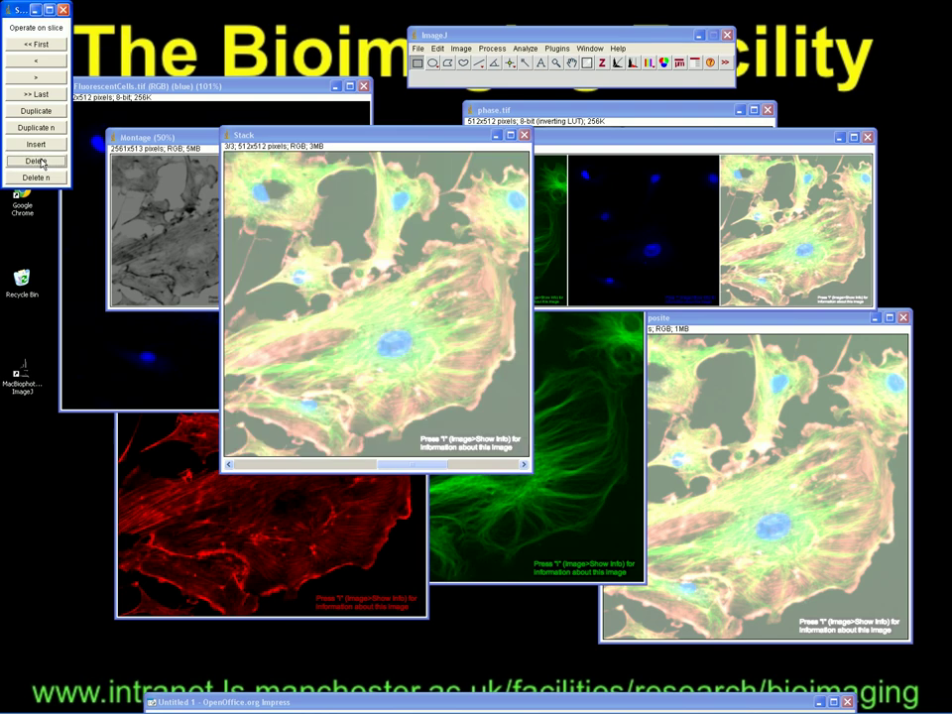
click(463, 48)
mouse_move(505, 133)
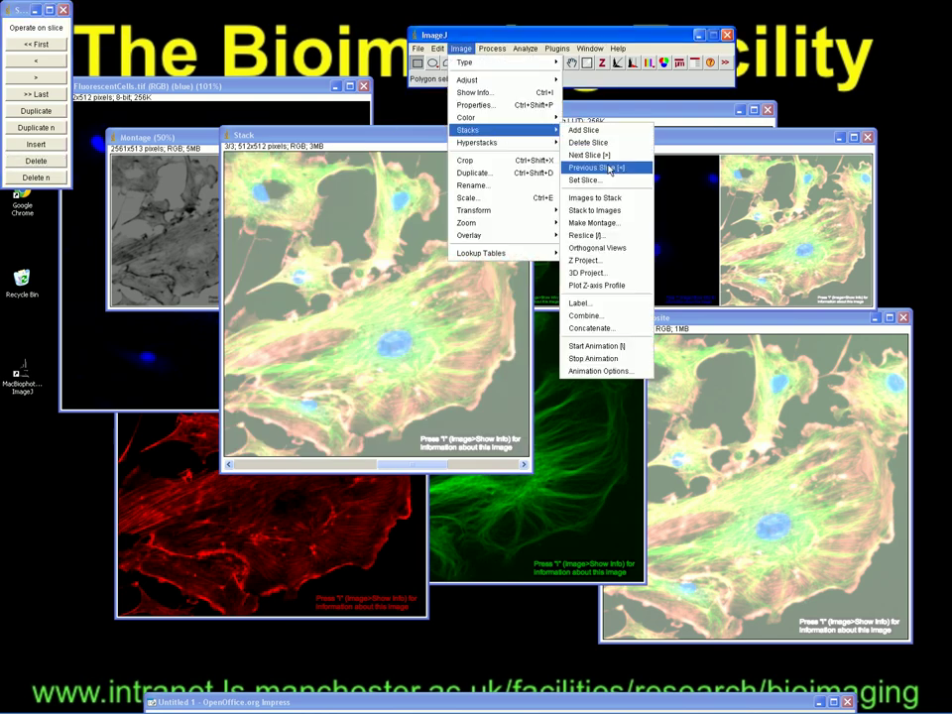
- Make a 3-column montage of the red, green and merged slices and reposition its window
click(606, 222)
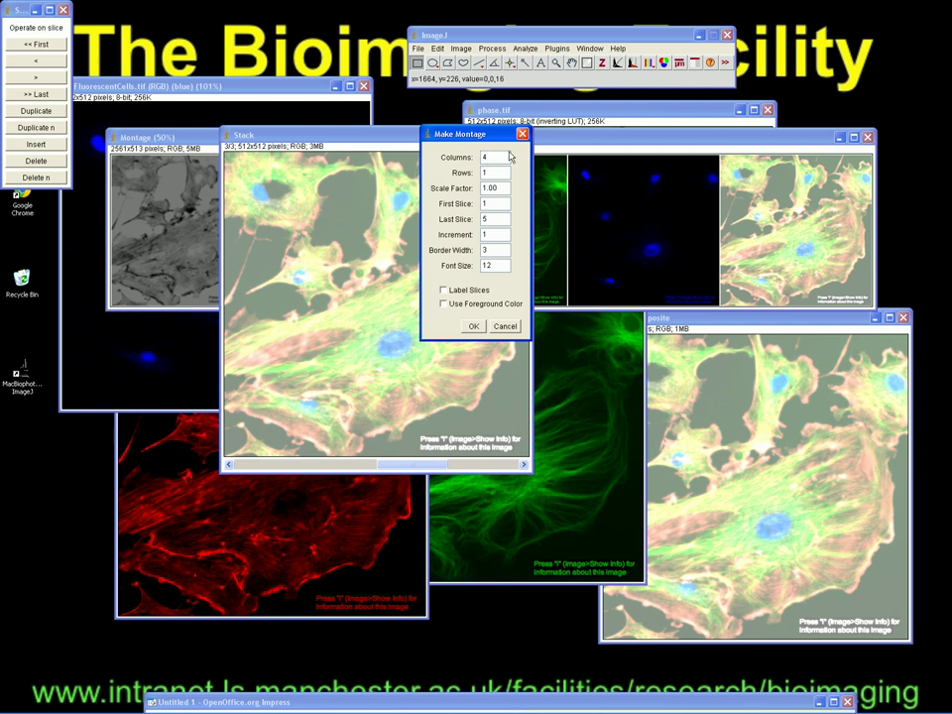
text(3)
click(473, 325)
drag(474, 83, 491, 170)
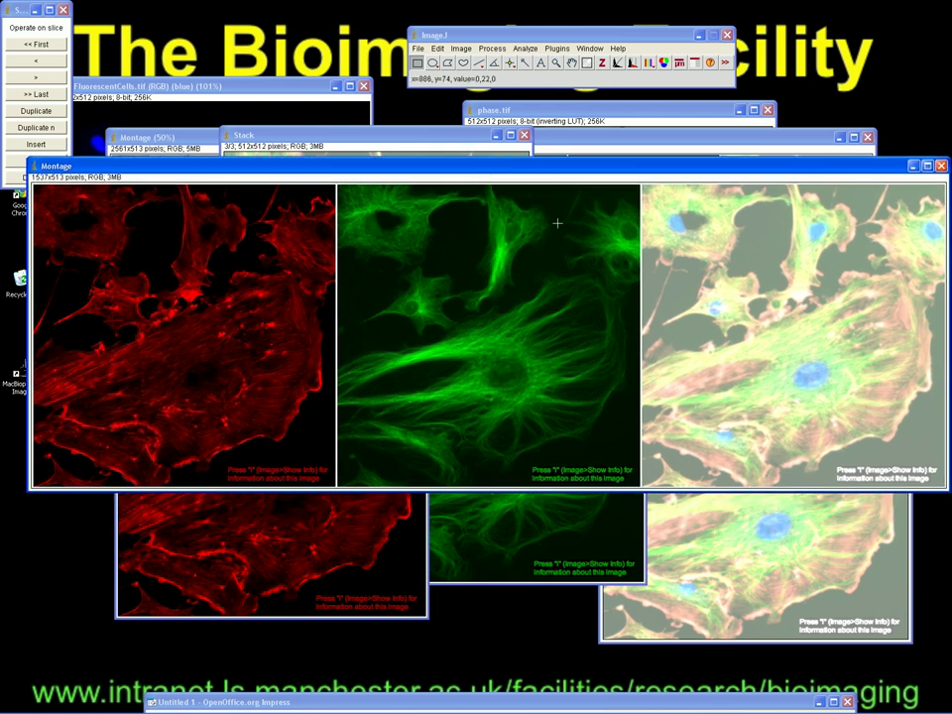